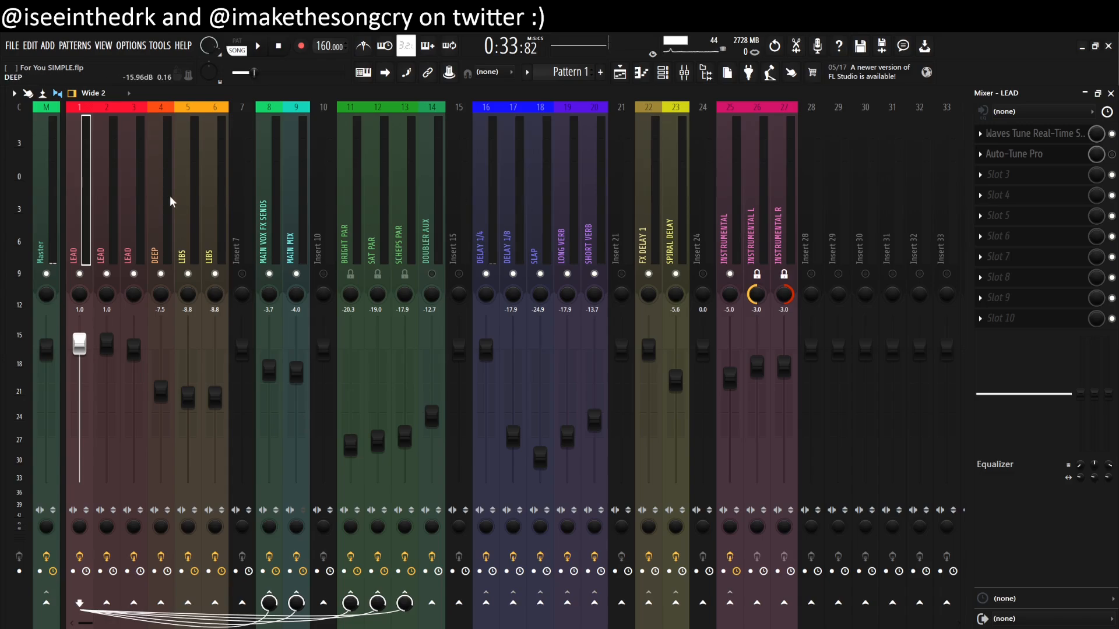
Step: Review the LEAD channel's Auto-Tune Pro and Waves Tune Real-Time Stereo settings, closing each plugin window after viewing
left_click(1014, 154)
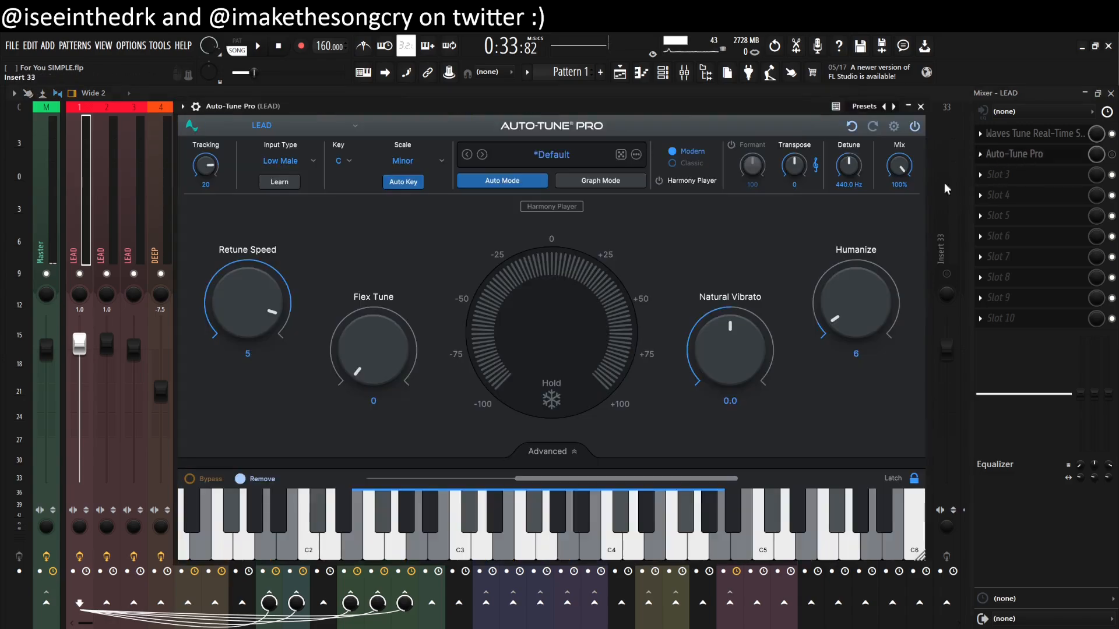
left_click(922, 108)
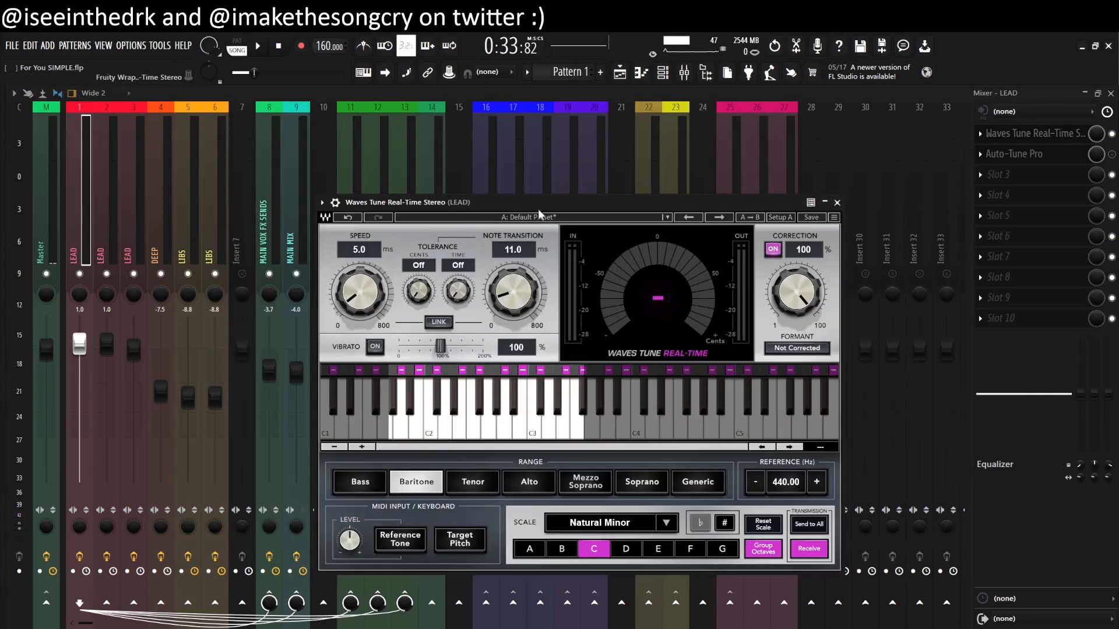
left_click_drag(549, 205, 458, 174)
left_click(745, 172)
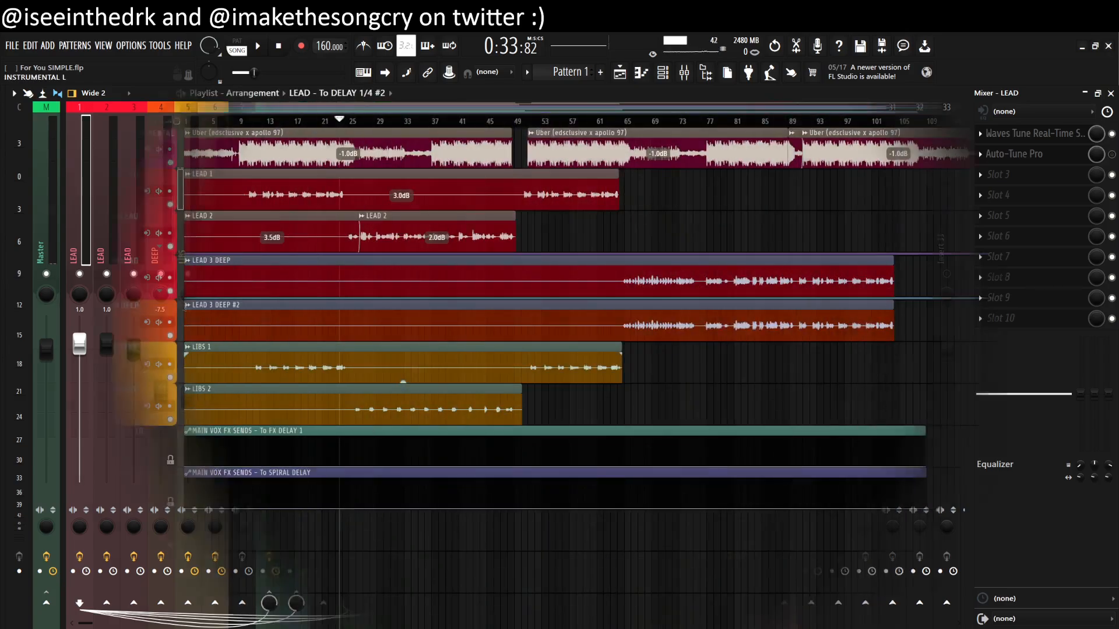
Step: Switch from the mixer to the playlist and mute the INSTRUMENTAL track
key("F5")
scroll(252, 238, "up", 5)
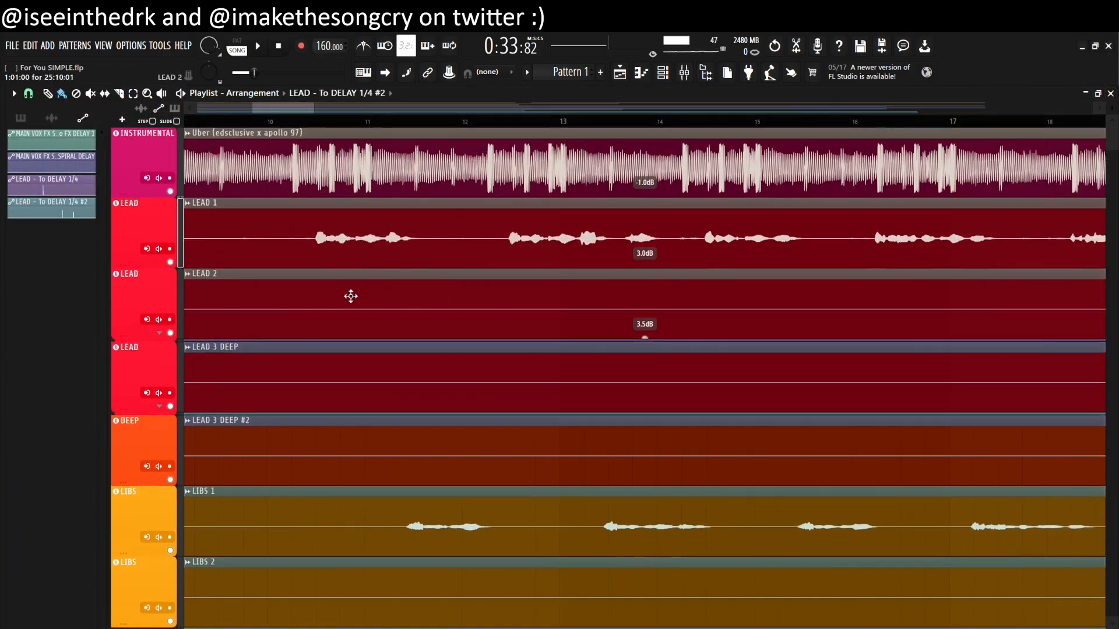
left_click(170, 191)
scroll(260, 232, "down", 6)
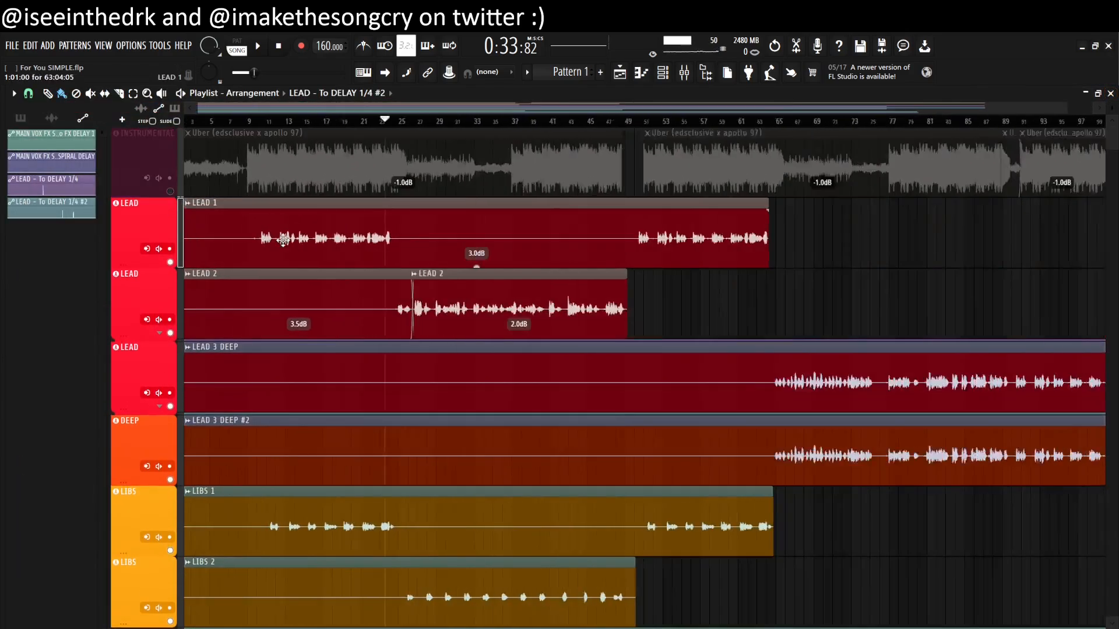
Step: Examine how the LEAD, DEEP and LIBS vocal clips are laid out across the whole arrangement
scroll(294, 263, "down", 4)
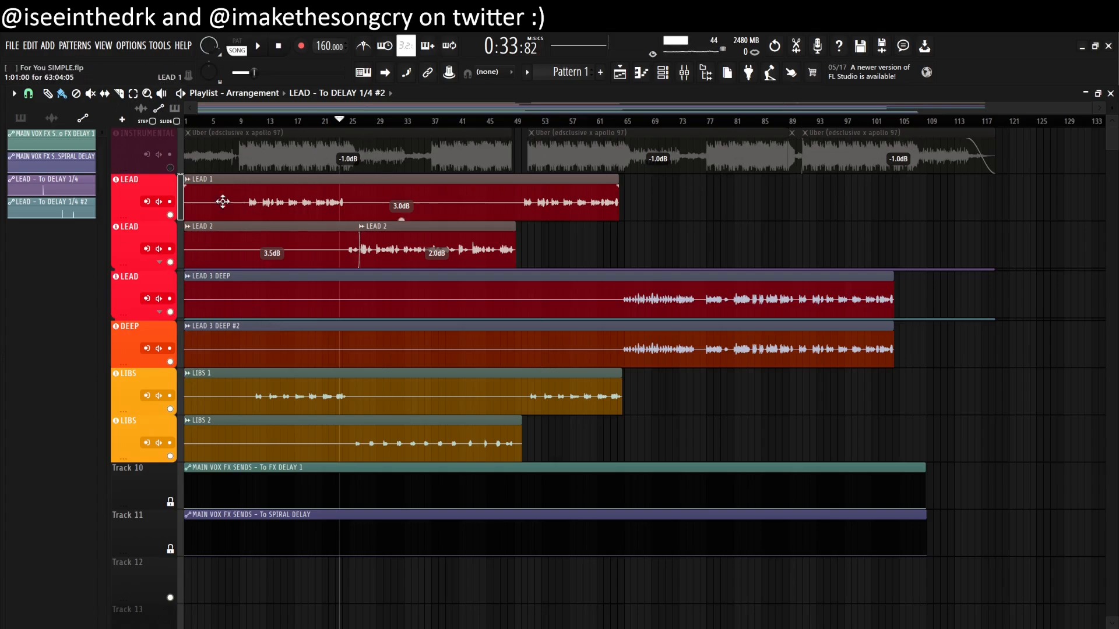
scroll(220, 192, "up", 5)
scroll(257, 127, "down", 8)
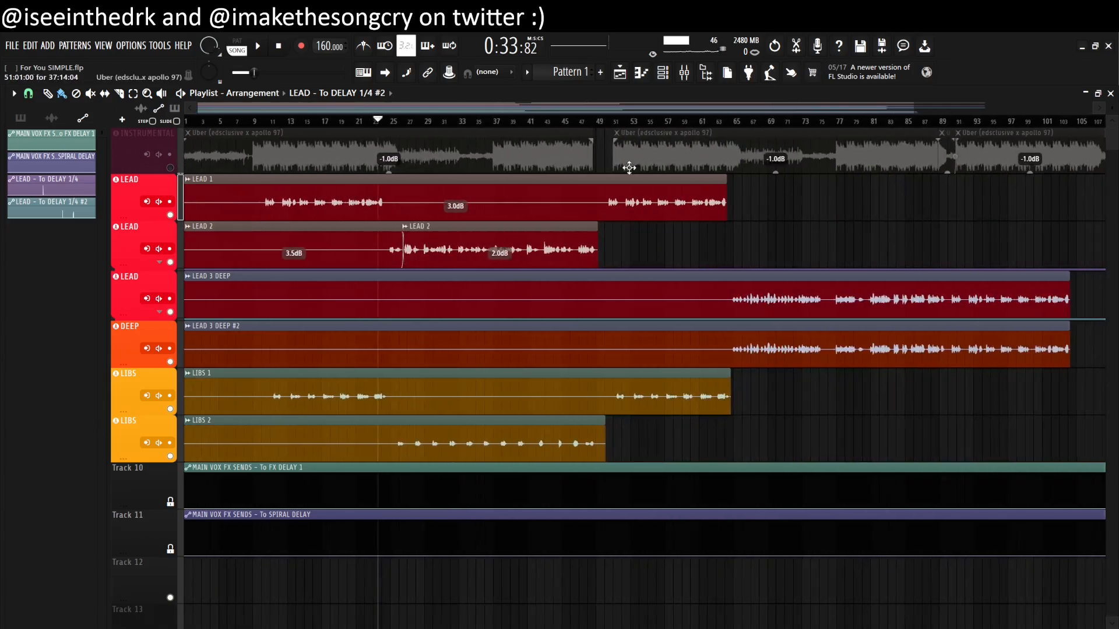
scroll(534, 627, "down", 3)
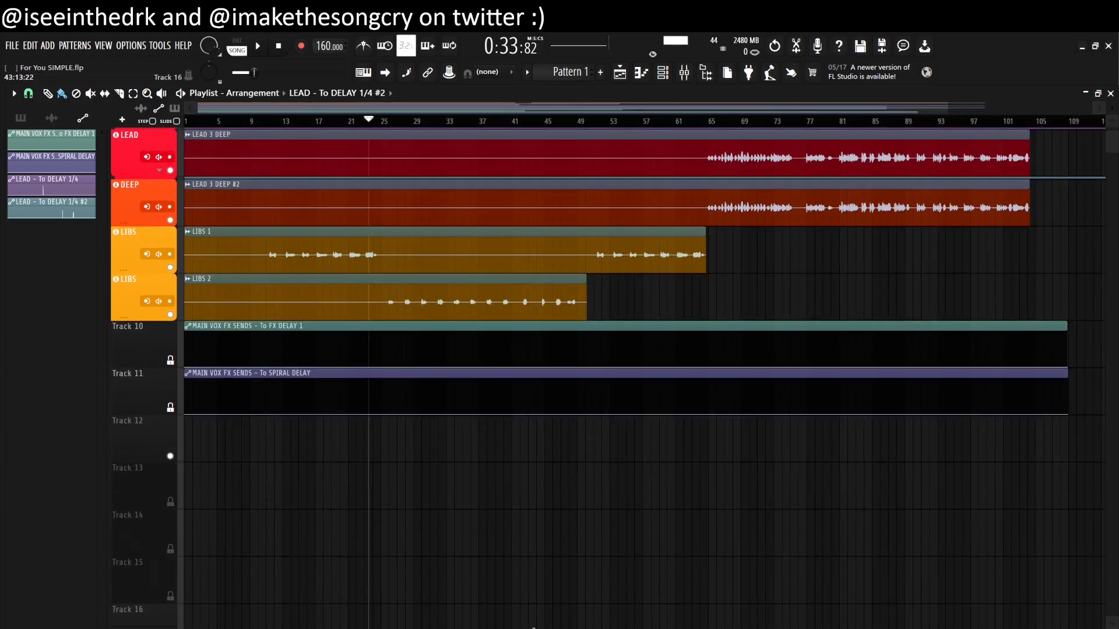
scroll(490, 431, "up", 3)
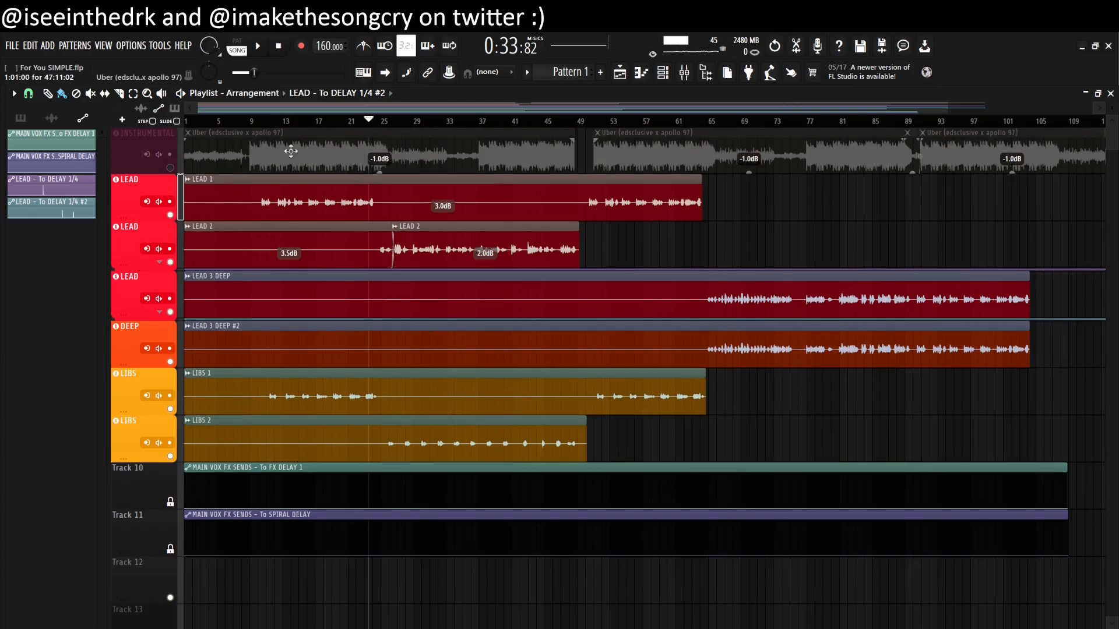
scroll(910, 210, "down", 2)
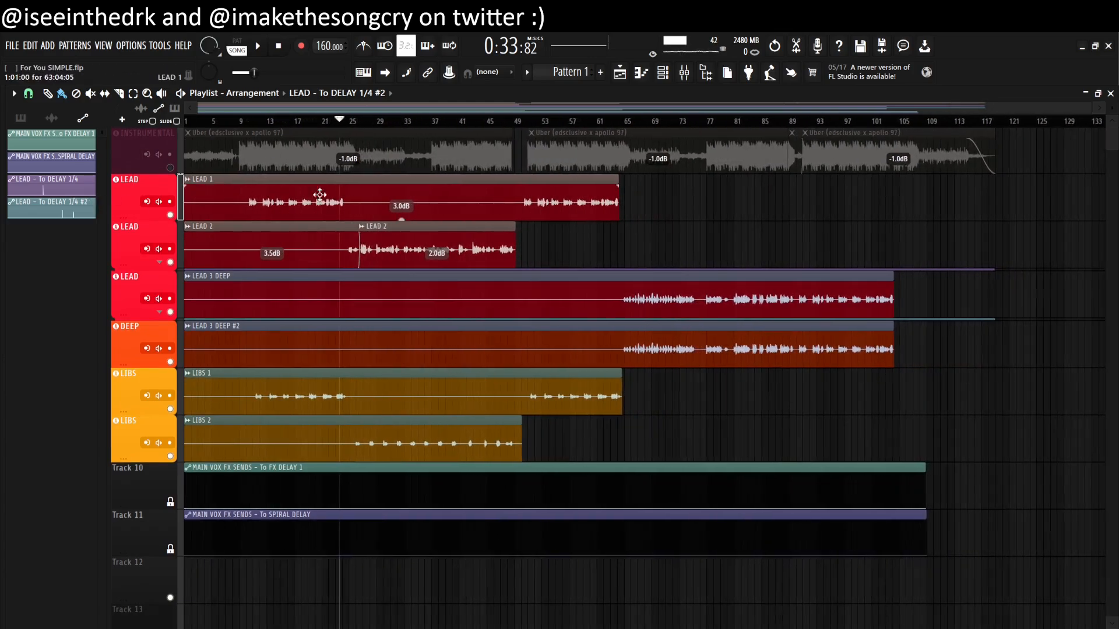
scroll(356, 202, "up", 3)
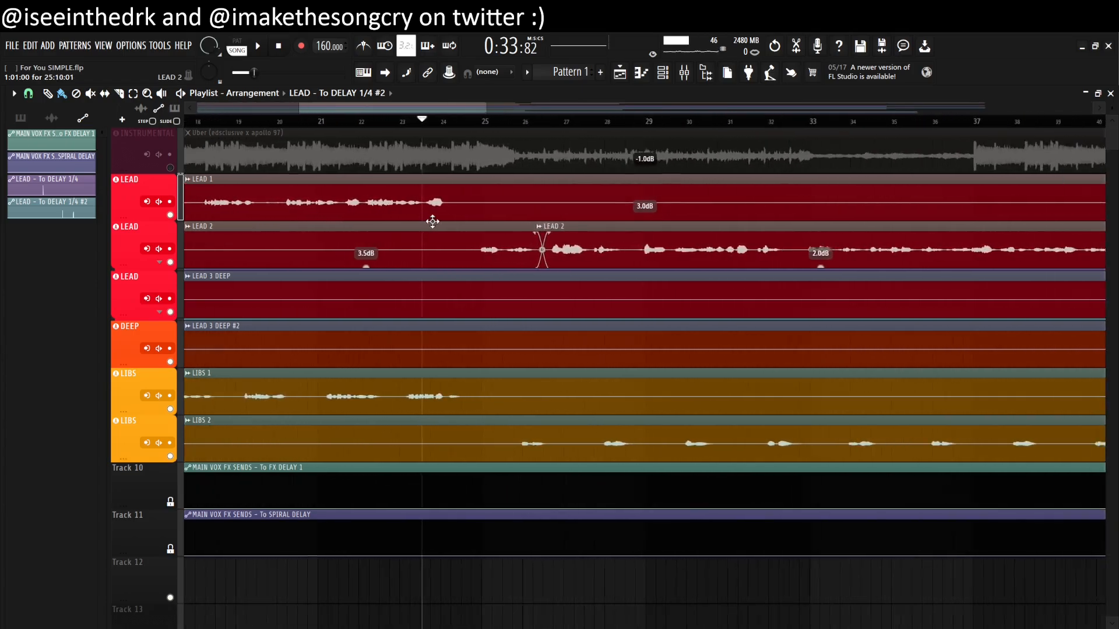
scroll(404, 227, "down", 4)
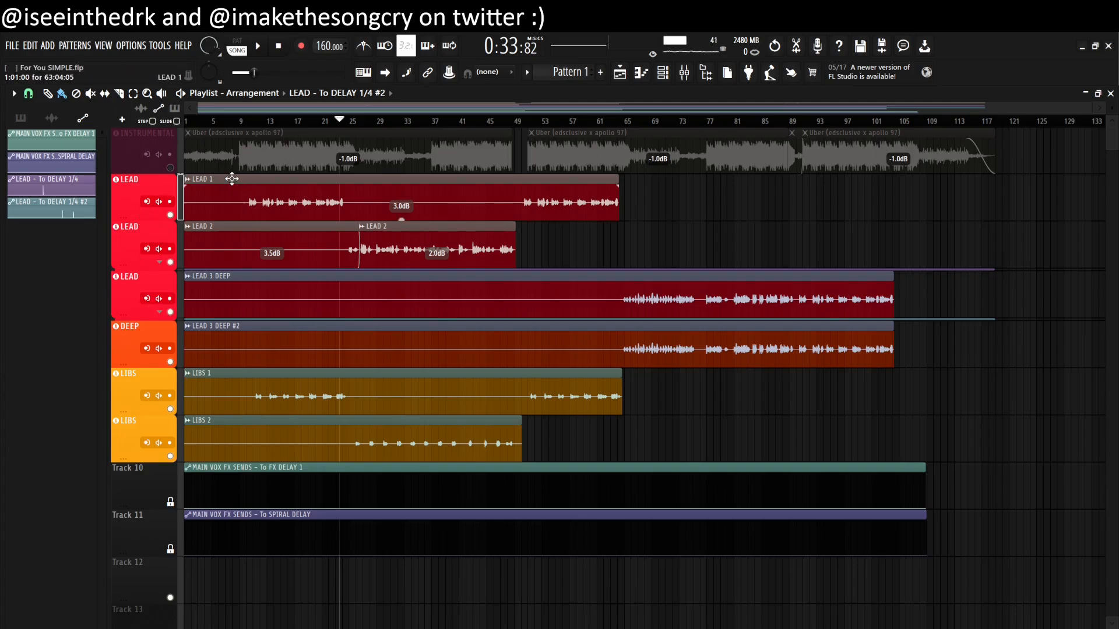
scroll(225, 215, "up", 5)
scroll(513, 239, "up", 2)
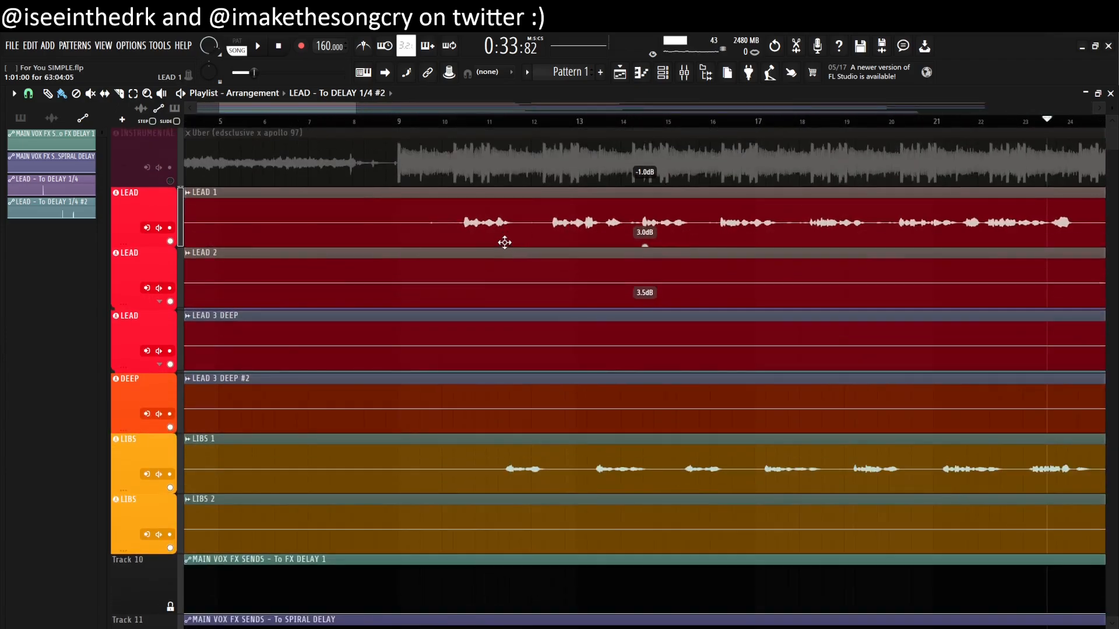
Step: Place the playhead shortly after bar 9 and mute the DEEP track and both LIBS tracks
left_click_drag(447, 122, 419, 122)
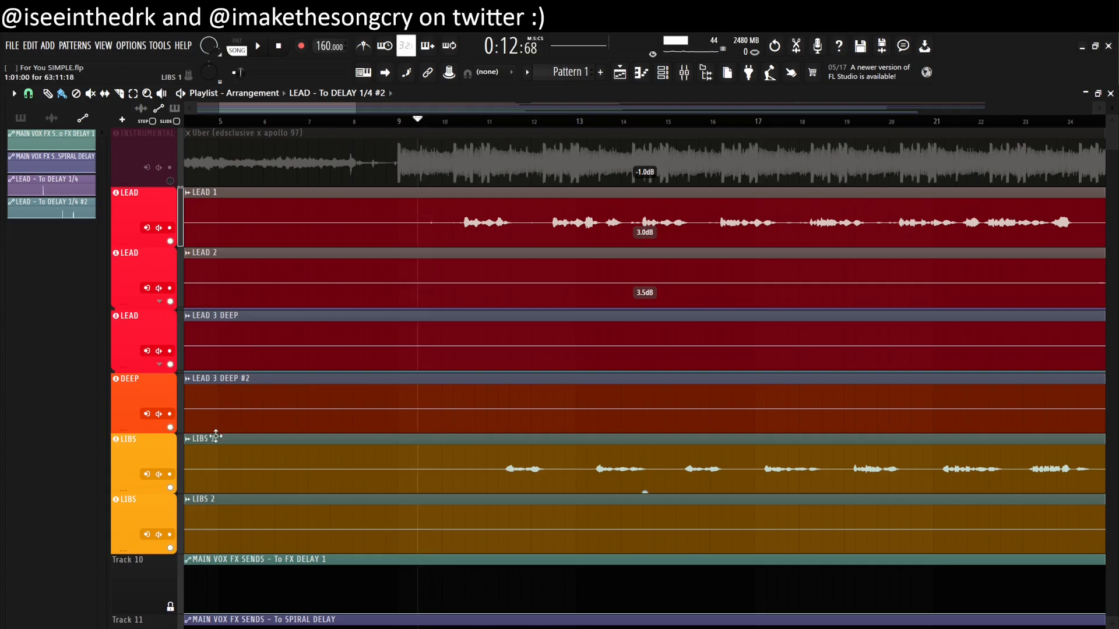
left_click(171, 488)
left_click(170, 548)
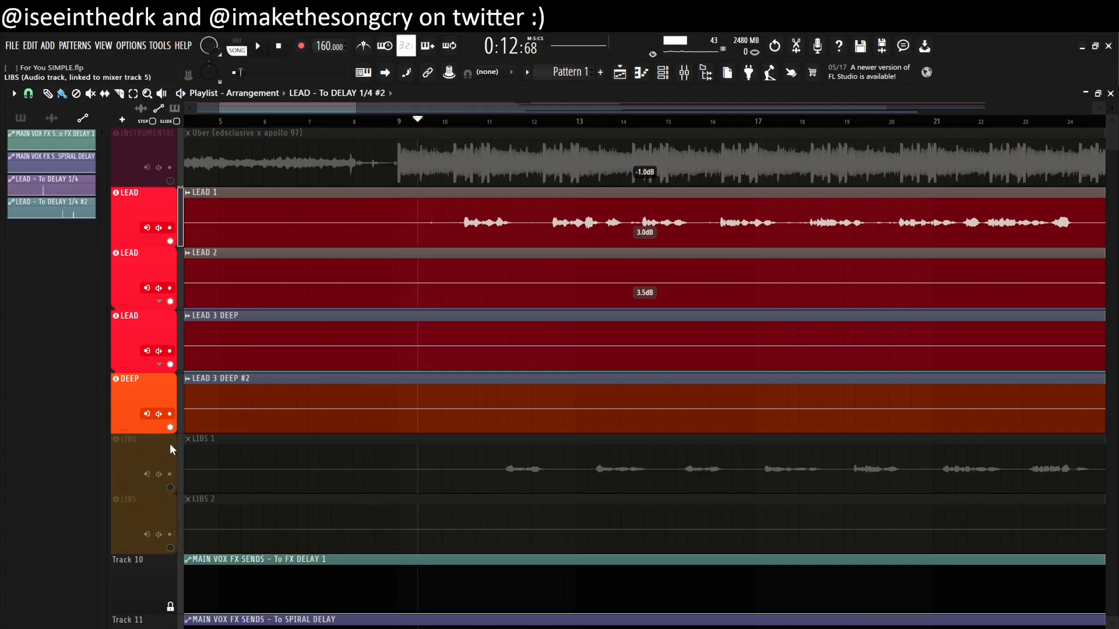
left_click(170, 428)
scroll(463, 241, "right", 2)
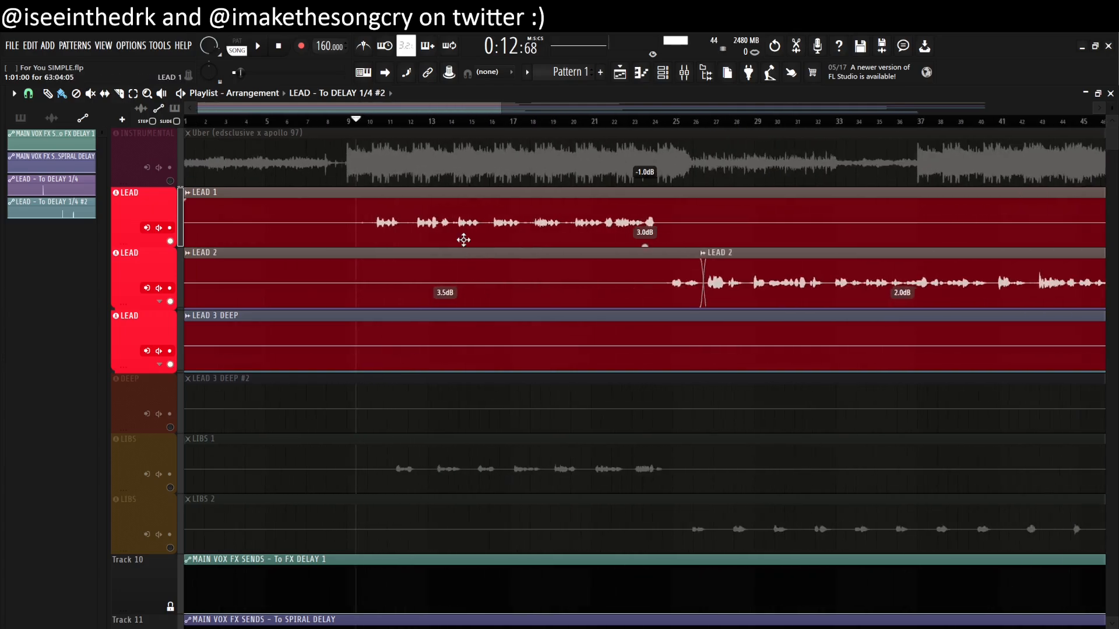
Step: Set the playhead before the first LEAD 1 phrase and examine that clip's waveform up close
left_click(351, 121)
scroll(475, 362, "up", 3)
scroll(513, 351, "up", 2)
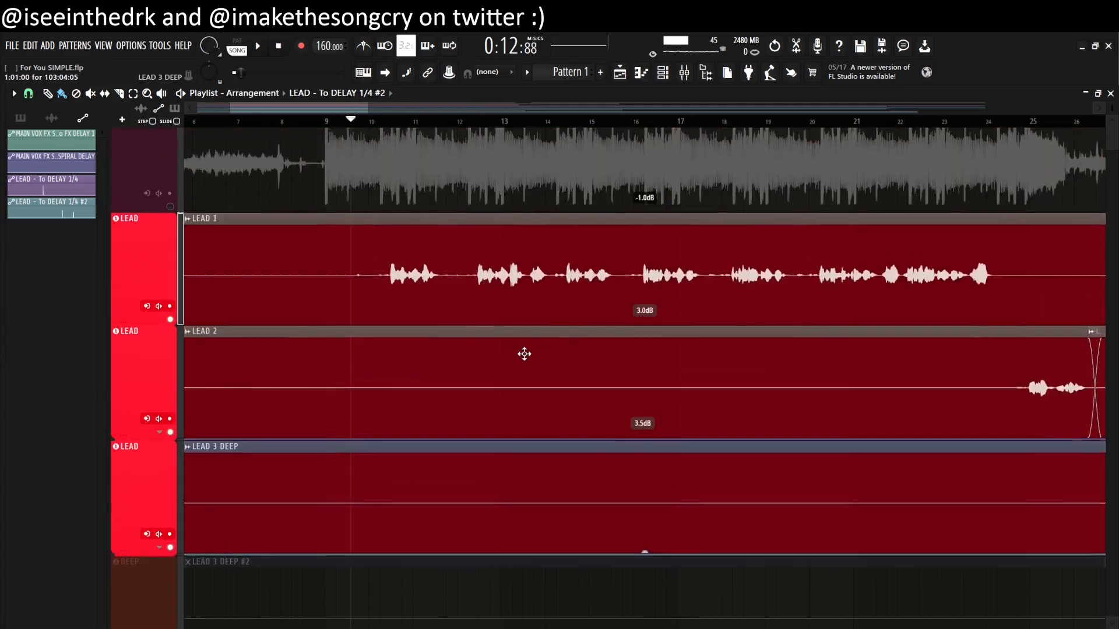
scroll(356, 371, "up", 3)
scroll(399, 363, "up", 2)
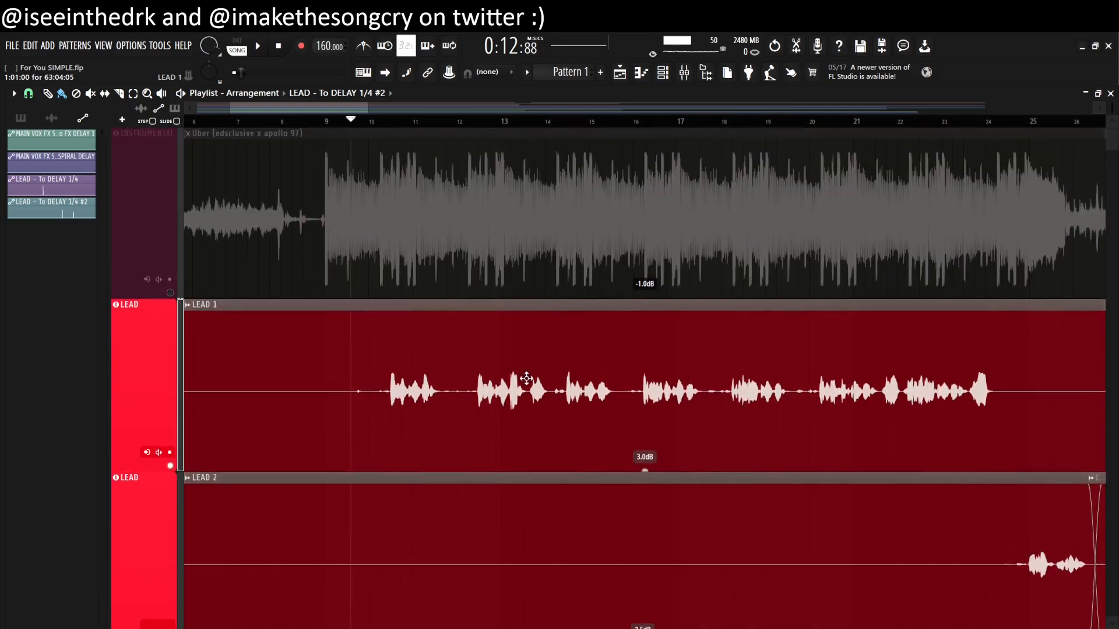
scroll(834, 393, "up", 1)
scroll(287, 393, "up", 5)
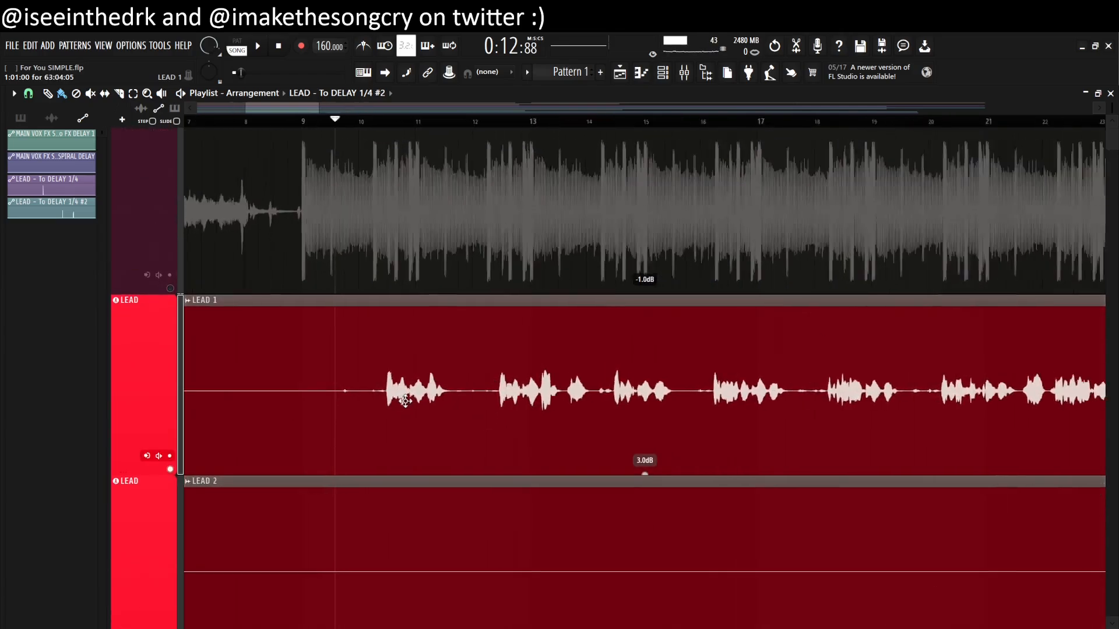
scroll(331, 407, "up", 1)
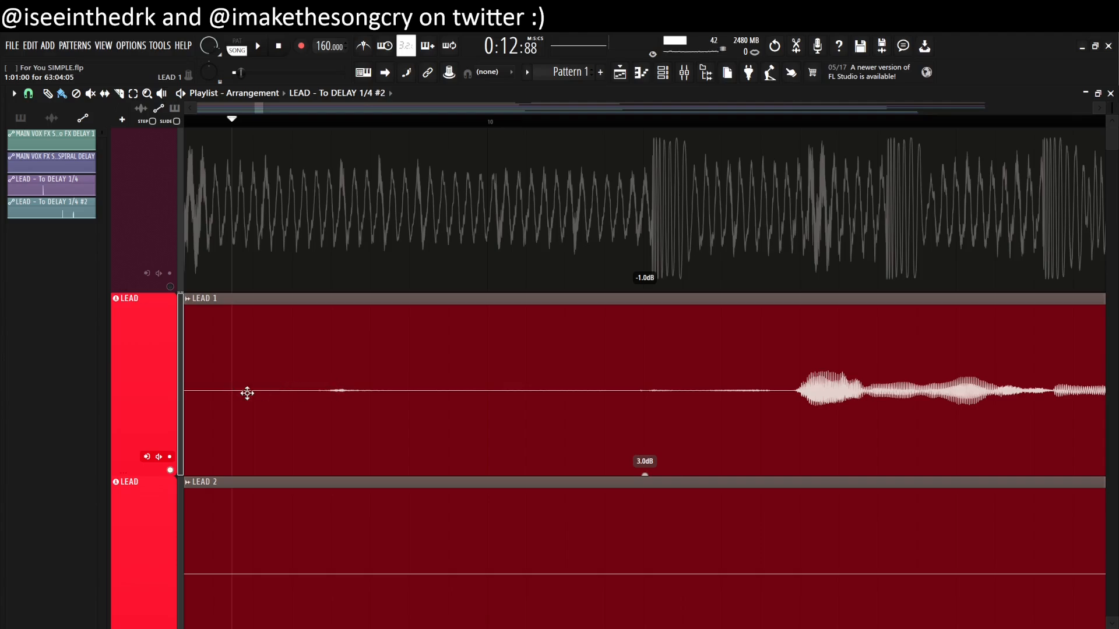
scroll(257, 390, "down", 5)
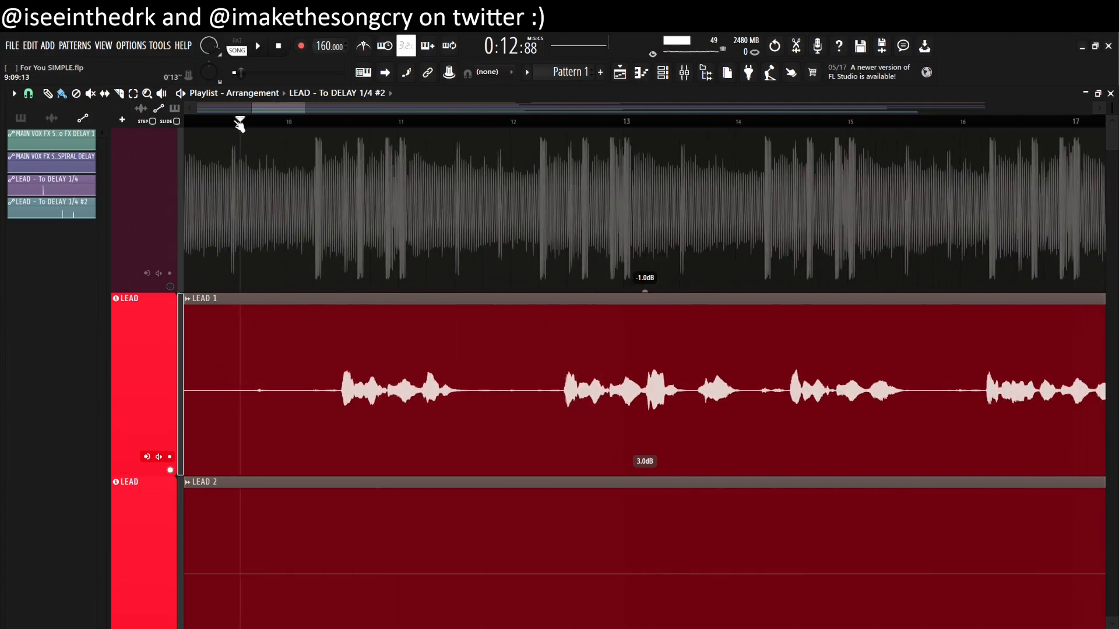
Step: Briefly play the passage leading into bar 9, stop playback, and reposition the playhead just after bar 9
left_click_drag(237, 119, 253, 140)
key("space")
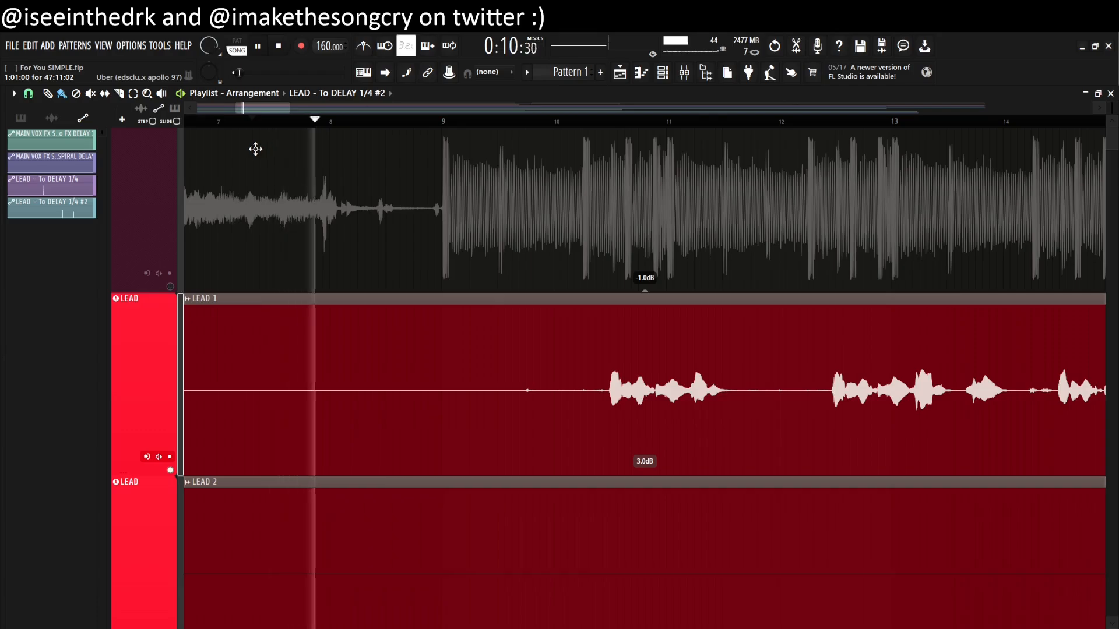
key("space")
scroll(490, 160, "up", 3)
left_click(451, 121)
scroll(669, 178, "down", 8)
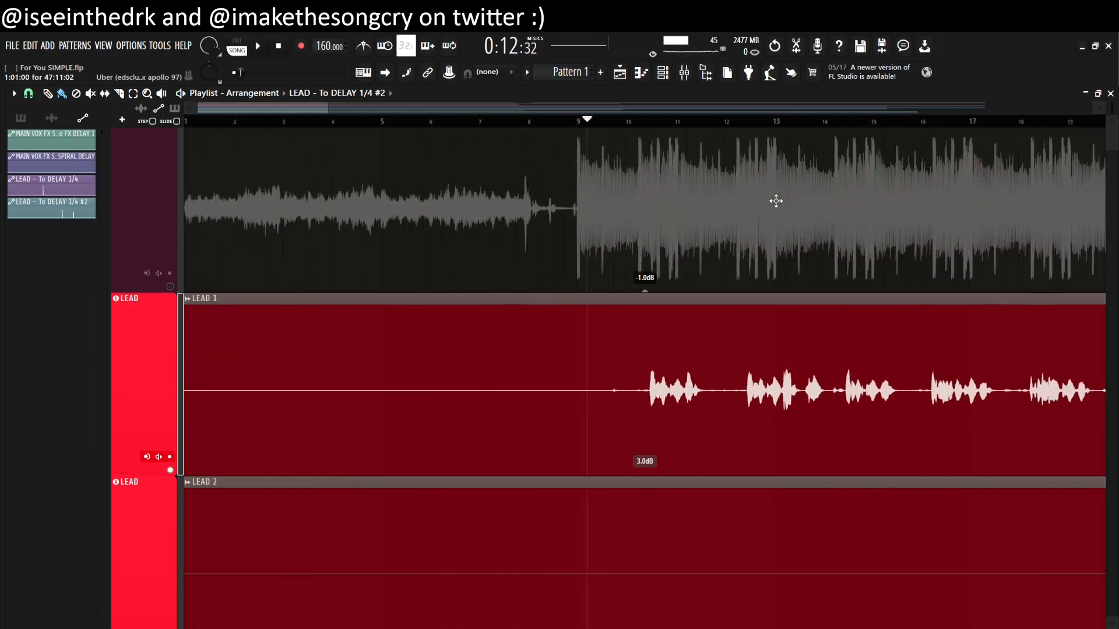
Step: Move the playhead along the LEAD 1 phrases to just past bar 13 and inspect the vocals that follow
scroll(584, 326, "up", 6)
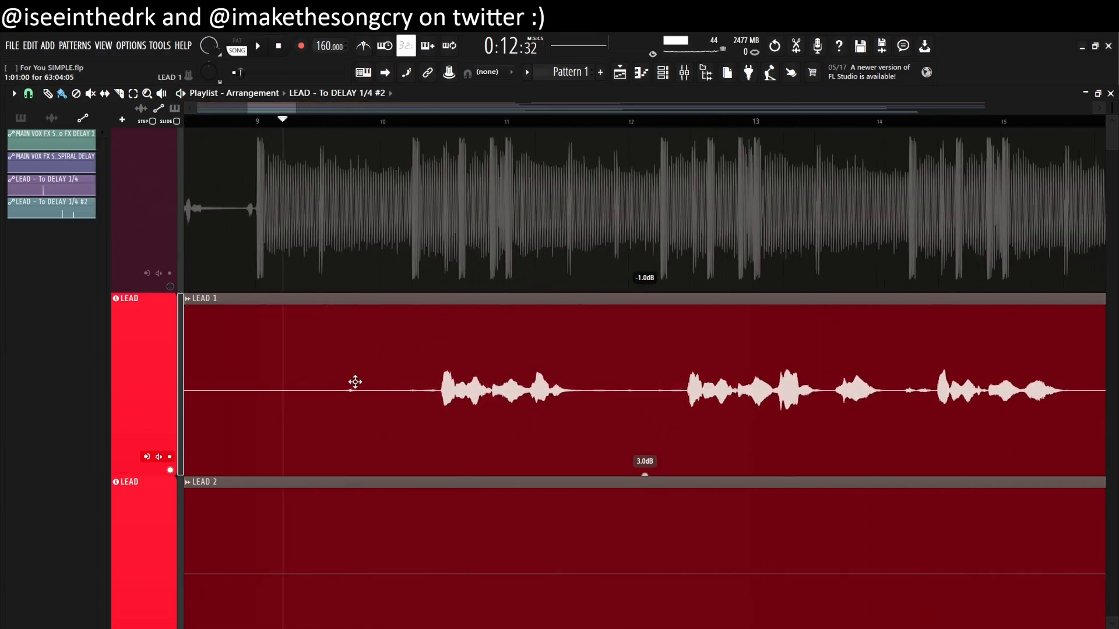
left_click(447, 121)
left_click_drag(451, 136, 775, 151)
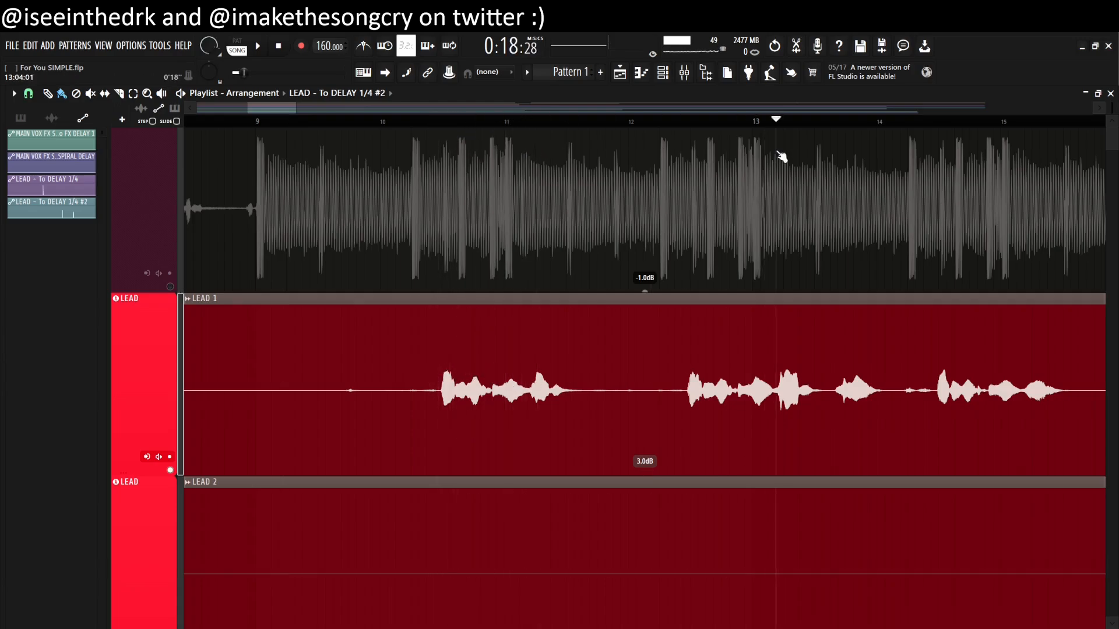
scroll(771, 155, "down", 7)
scroll(702, 252, "up", 4)
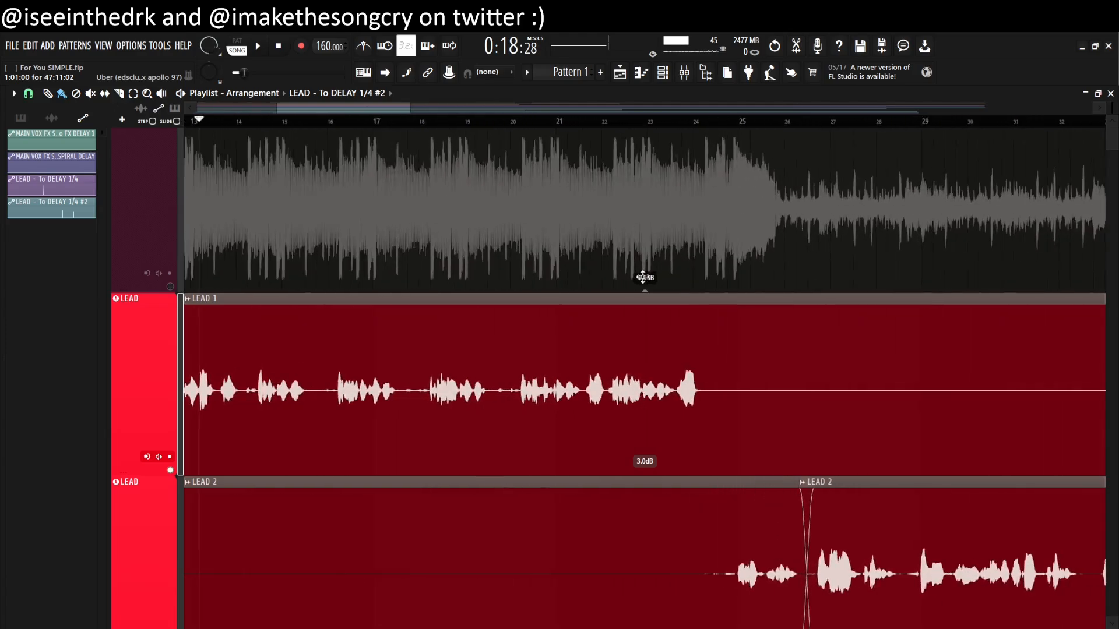
scroll(274, 289, "down", 2)
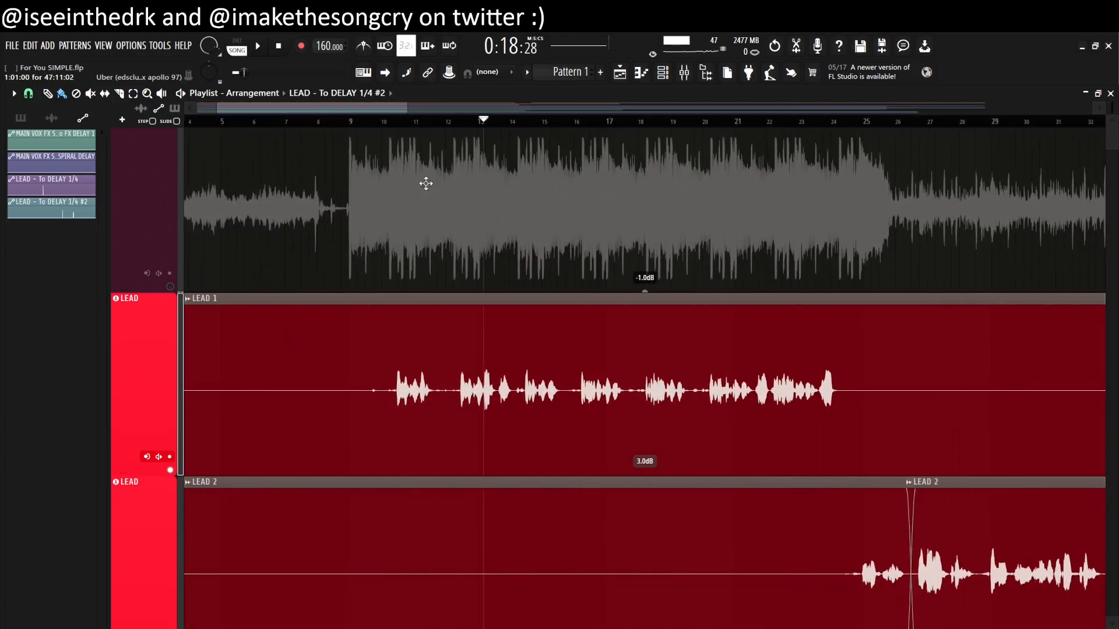
Step: Return the playhead to between bars 9 and 10 and look over the LEAD 1 and LEAD 2 clips
left_click(398, 122)
left_click_drag(399, 126, 376, 135)
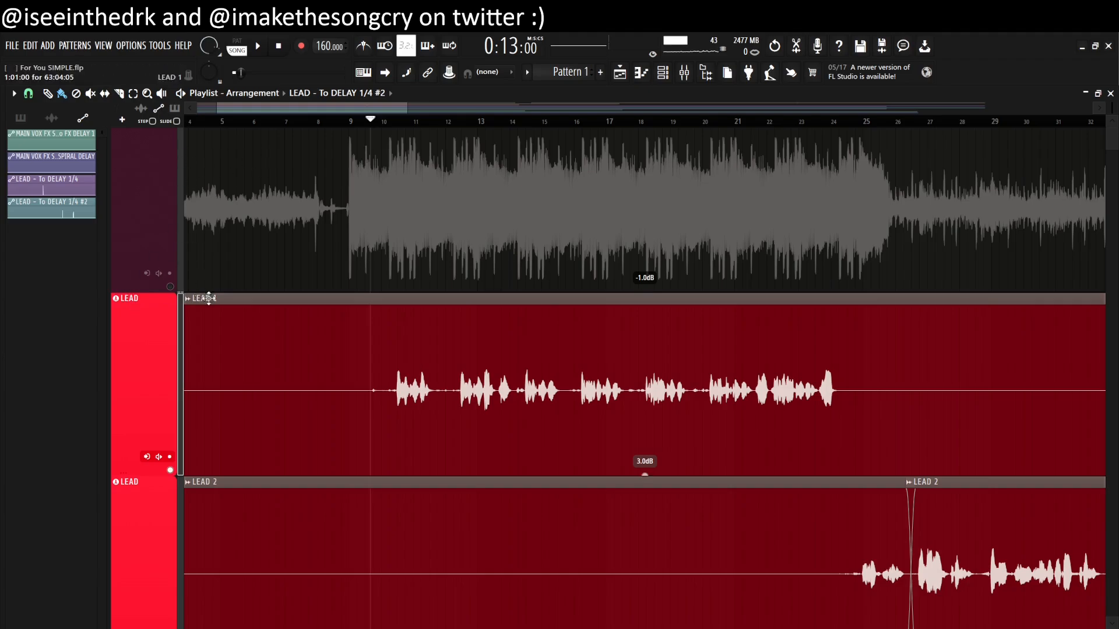
scroll(208, 239, "up", 1)
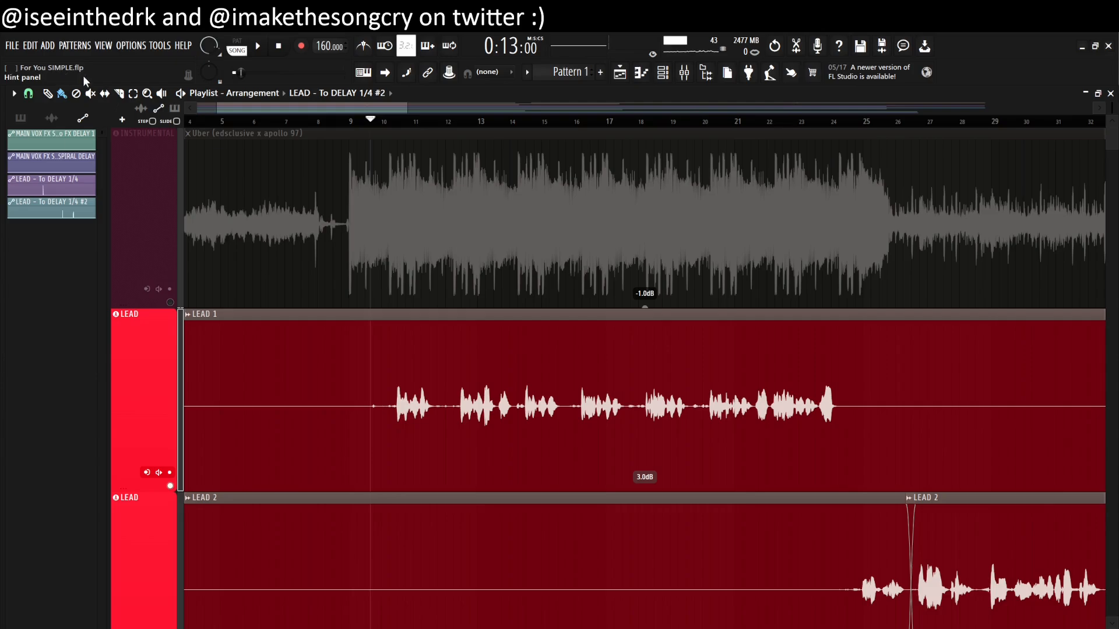
scroll(610, 317, "down", 3)
scroll(607, 309, "up", 3)
scroll(572, 334, "down", 2)
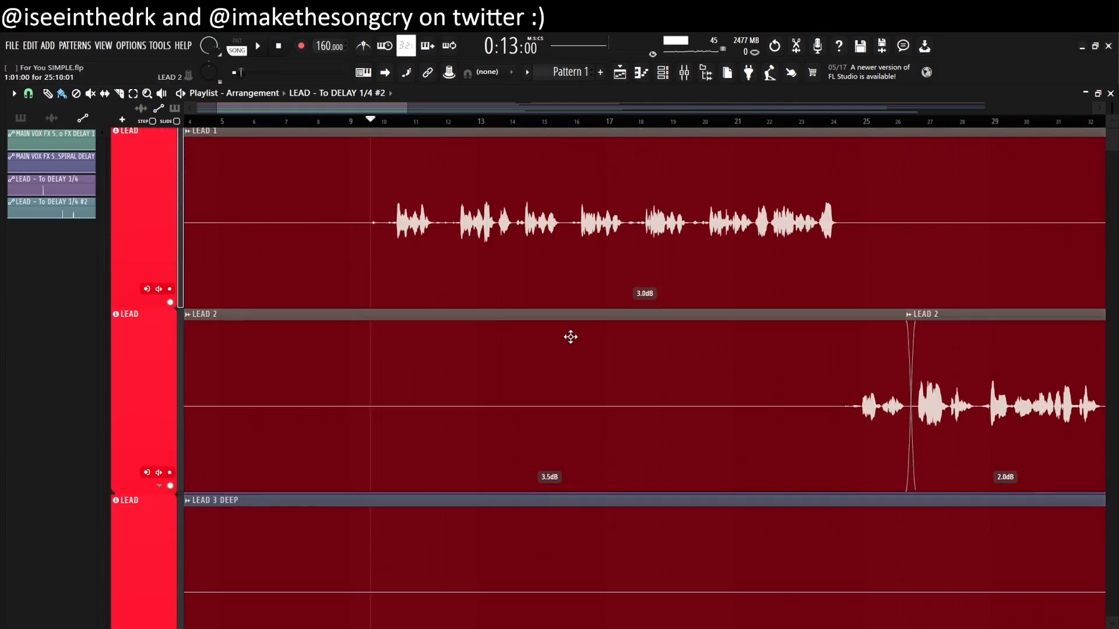
scroll(571, 337, "up", 1)
Step: Open the mixer, select the MAIN MIX channel to view its effect chain, and close the mixer
left_click(153, 333)
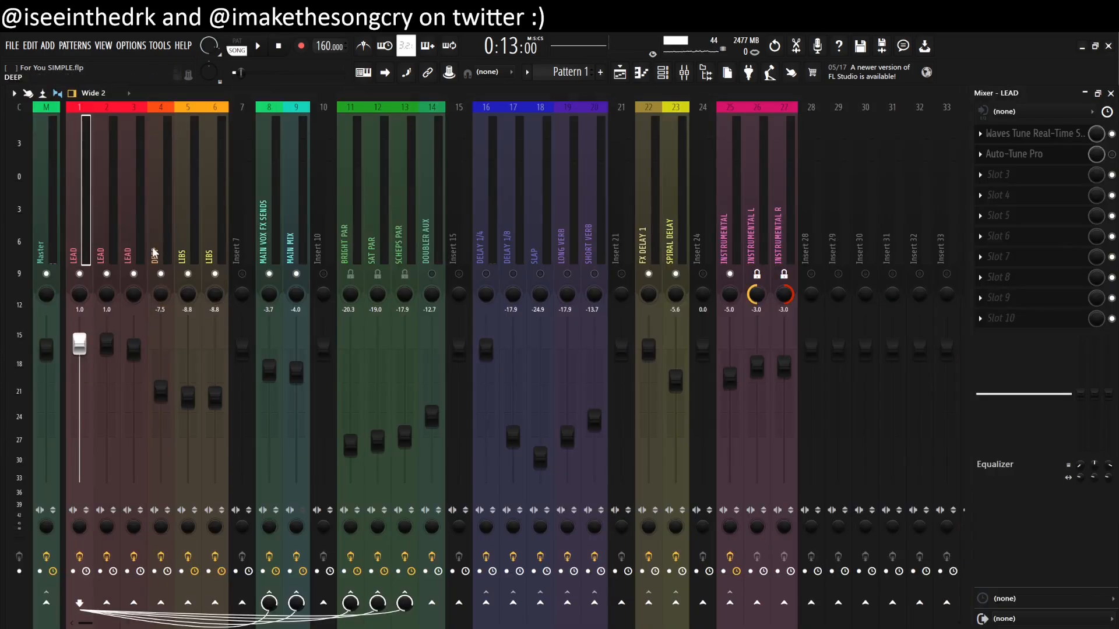
left_click(302, 249)
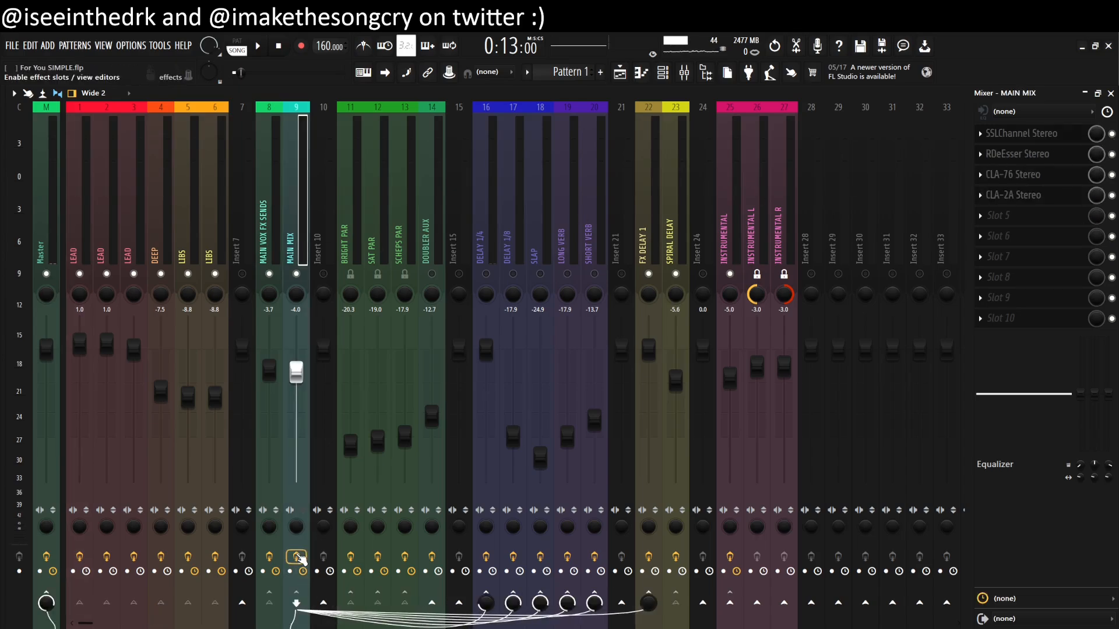
left_click(1110, 94)
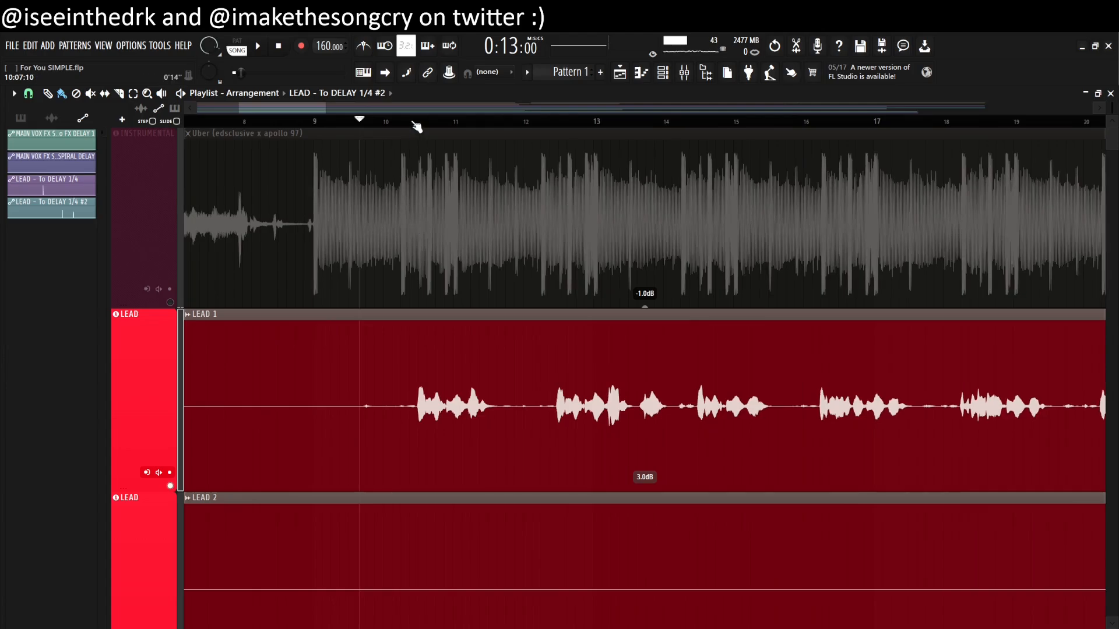
Step: Play the LEAD 1 vocals from between bars 9 and 10 to past bar 13, then stop playback
key("space")
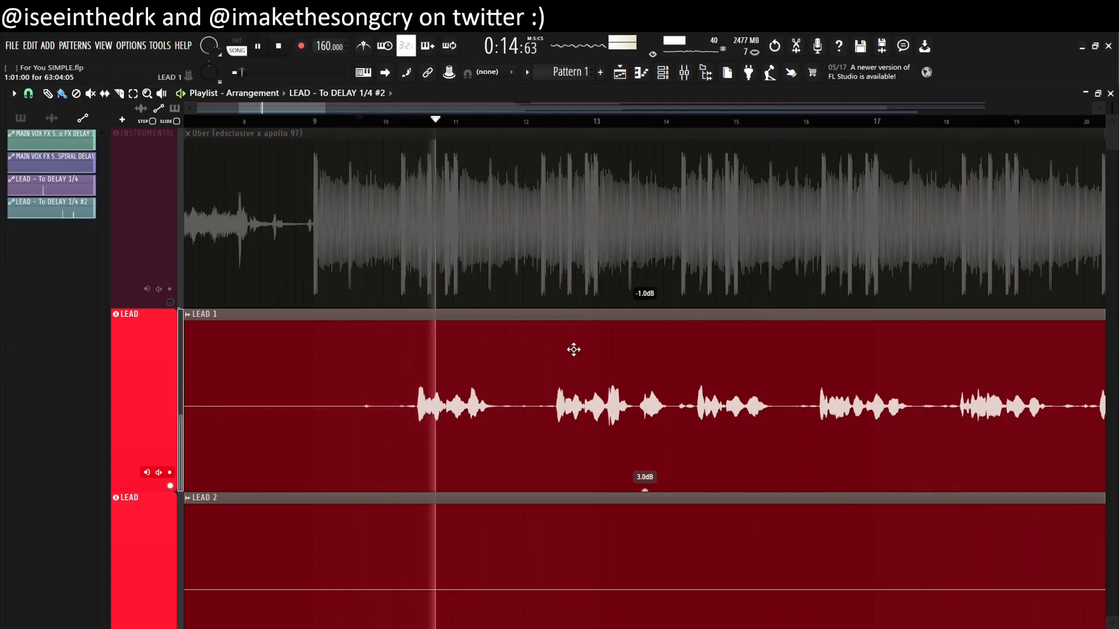
scroll(574, 350, "down", 2)
scroll(574, 350, "up", 2)
scroll(577, 351, "down", 3)
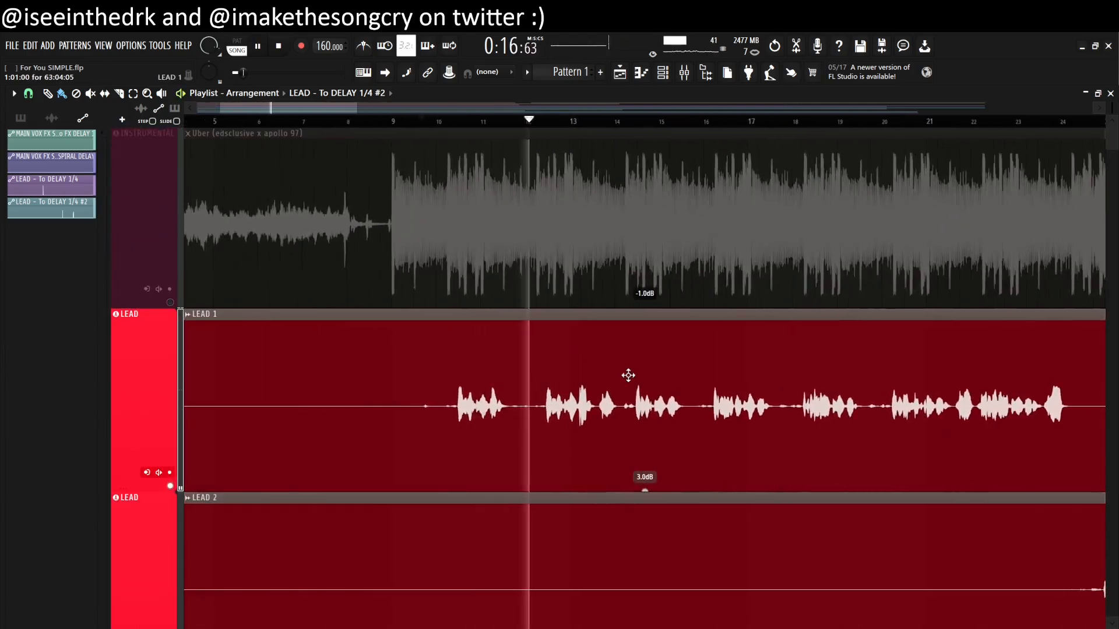
scroll(420, 385, "up", 3)
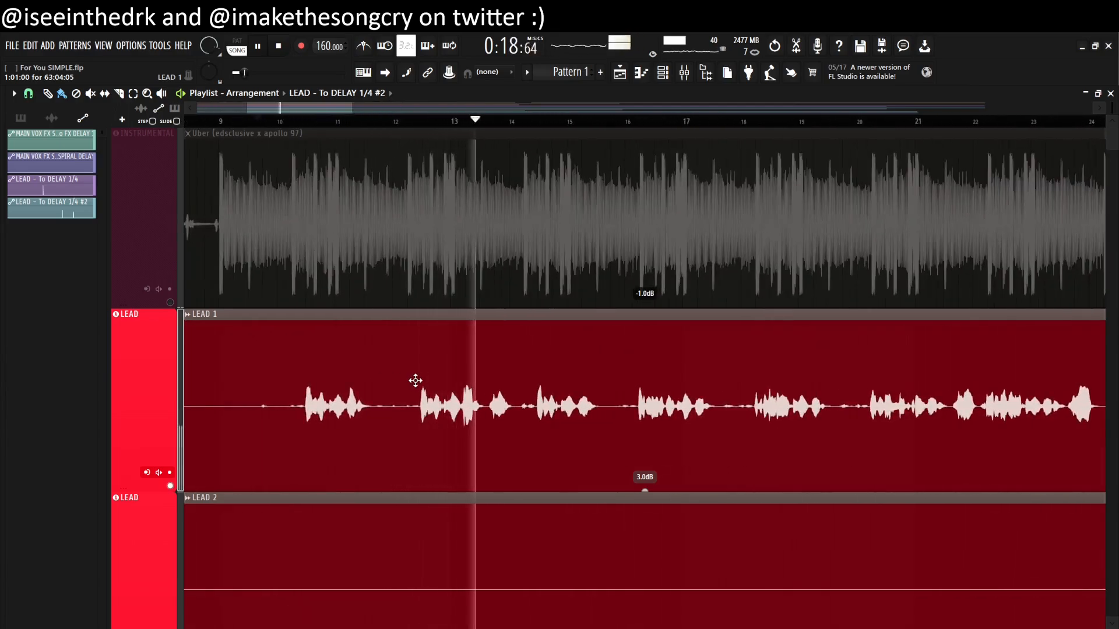
key("space")
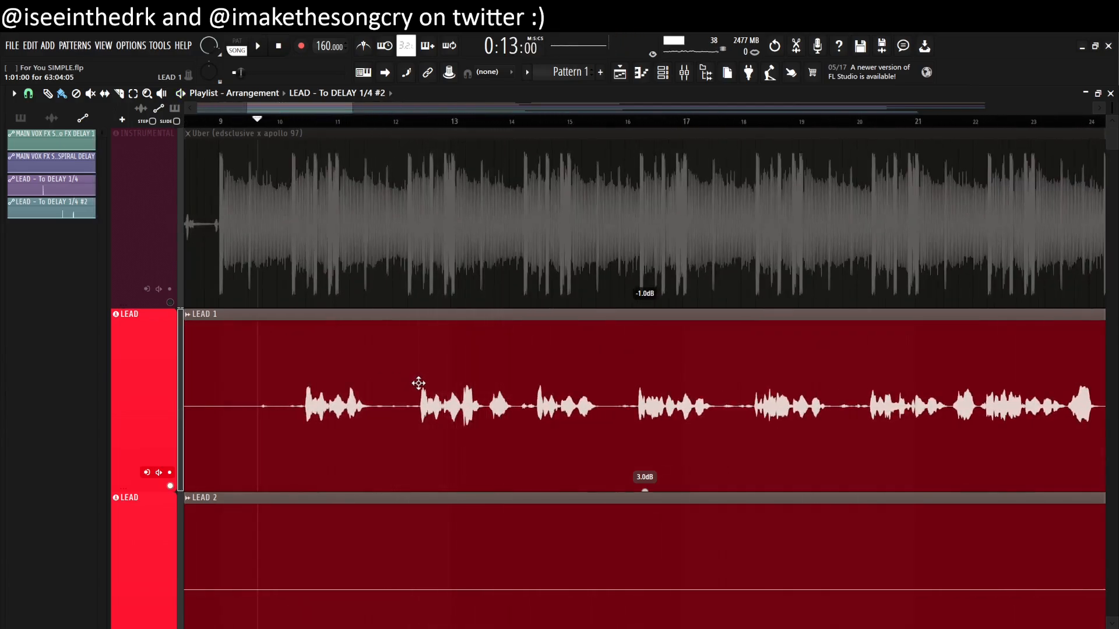
Step: Check Auto-Tune Pro on the first LEAD channel, enable Waves Tune Real-Time and view its settings, and close the mixer
key("F9")
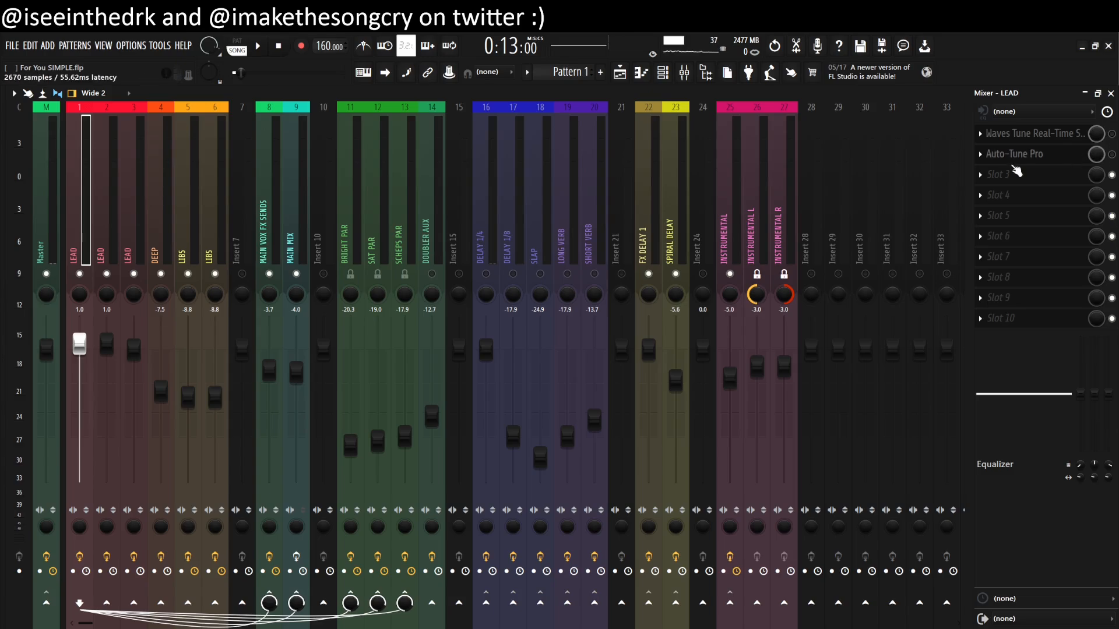
left_click(1030, 155)
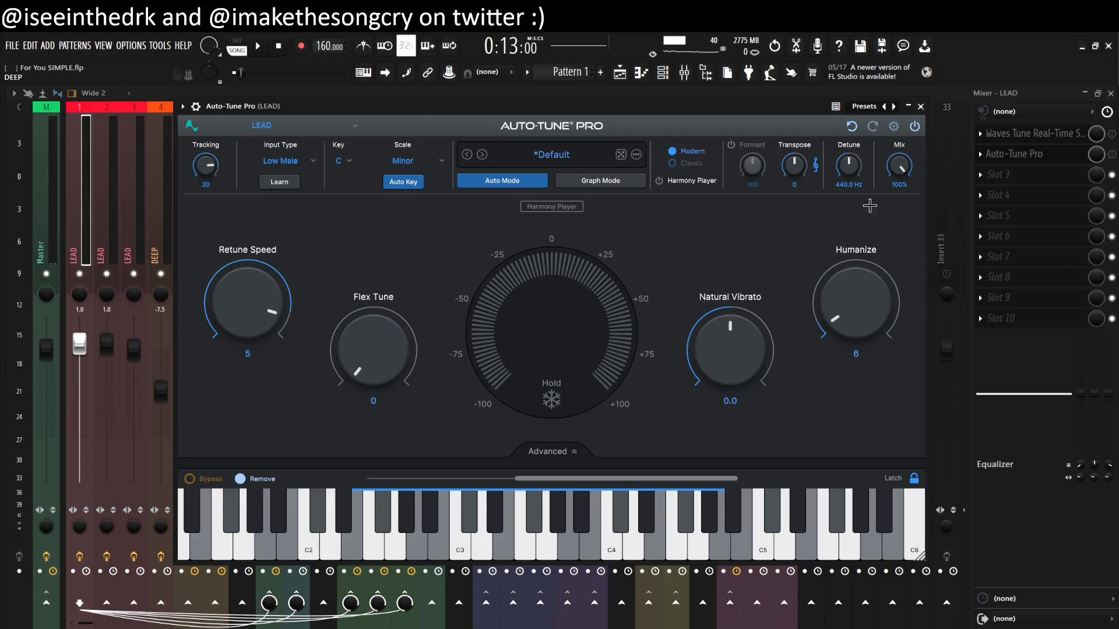
left_click(921, 106)
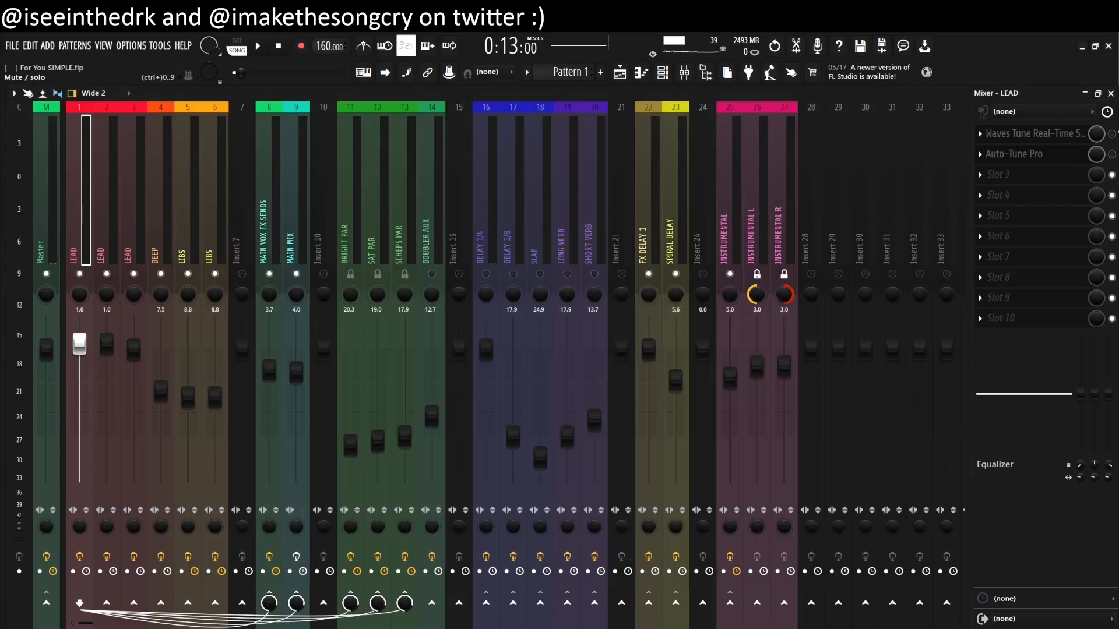
left_click(1026, 134)
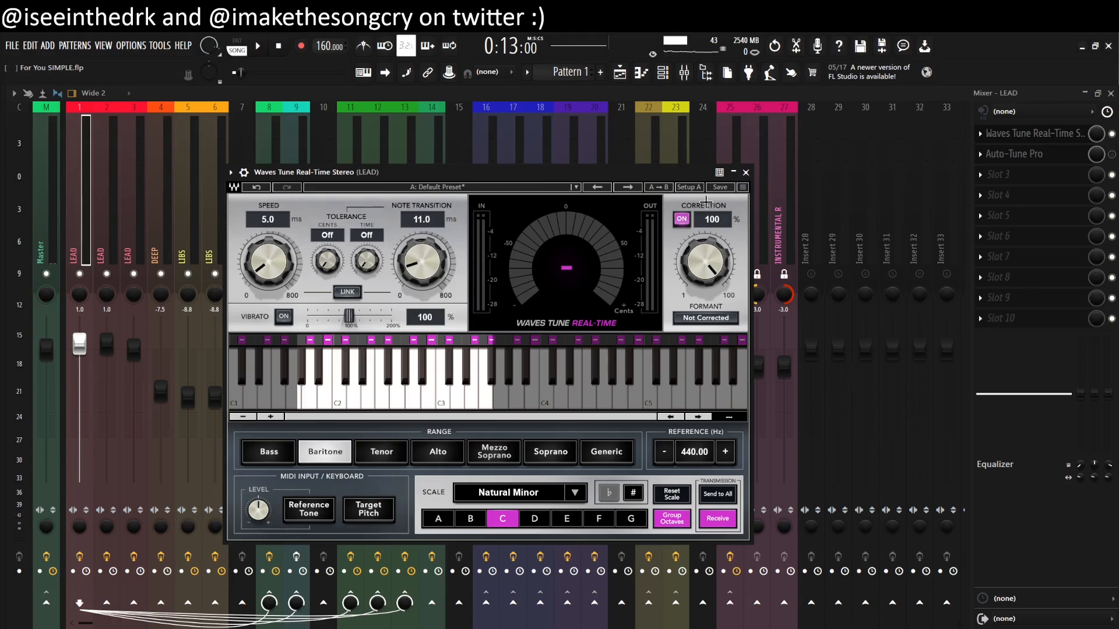
left_click(746, 173)
left_click(1110, 93)
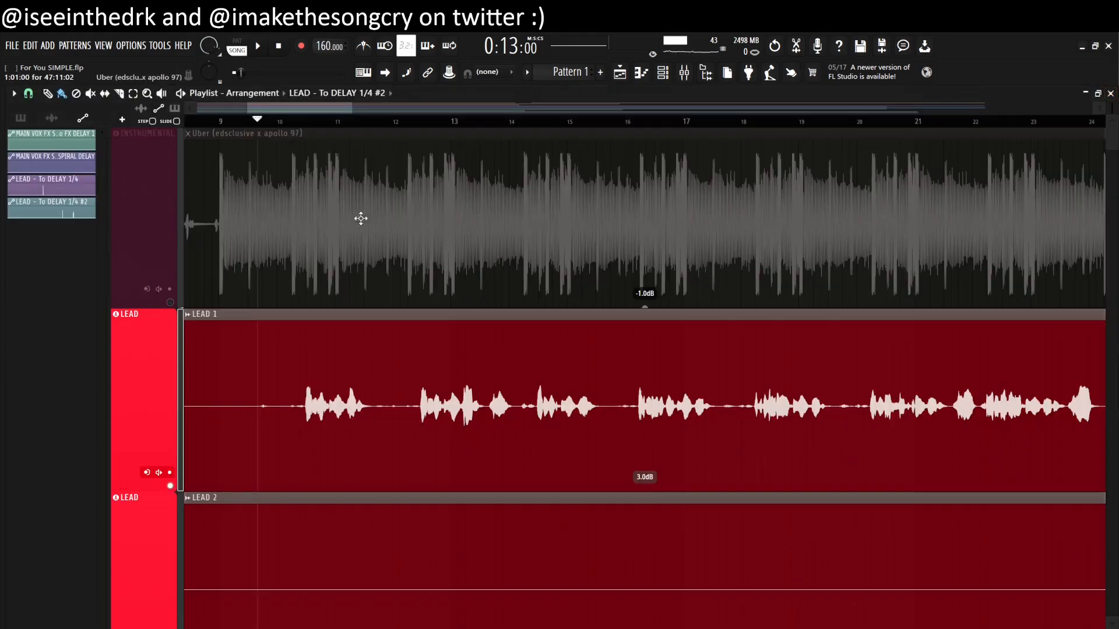
Step: Play the tuned LEAD 1 phrases to past bar 15, stop, and bring bars 8 to 19 back into view
key("space")
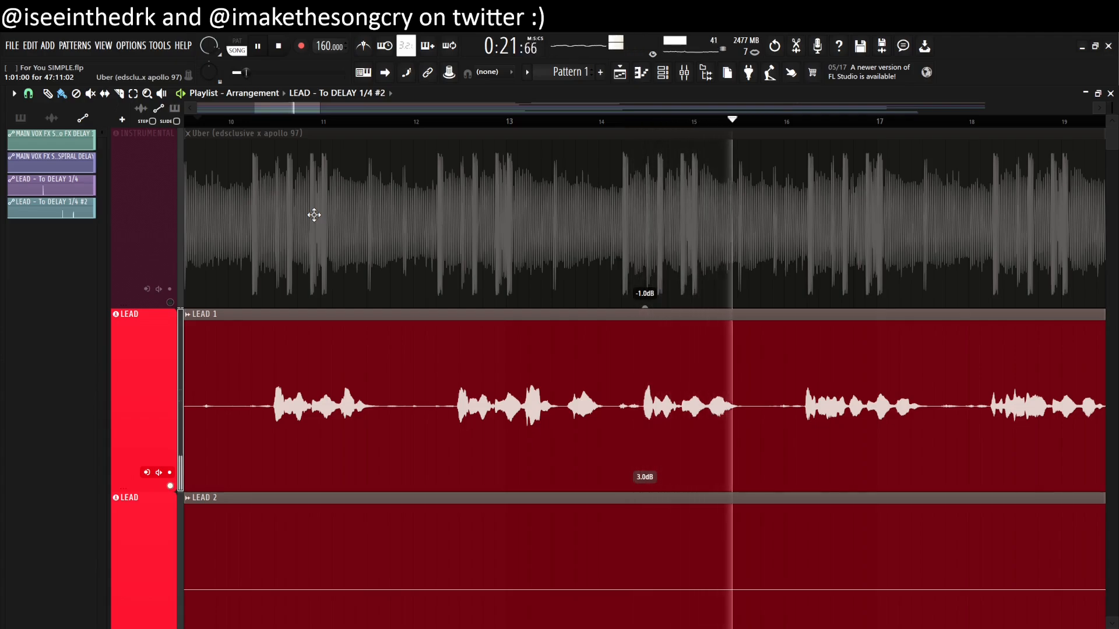
key("space")
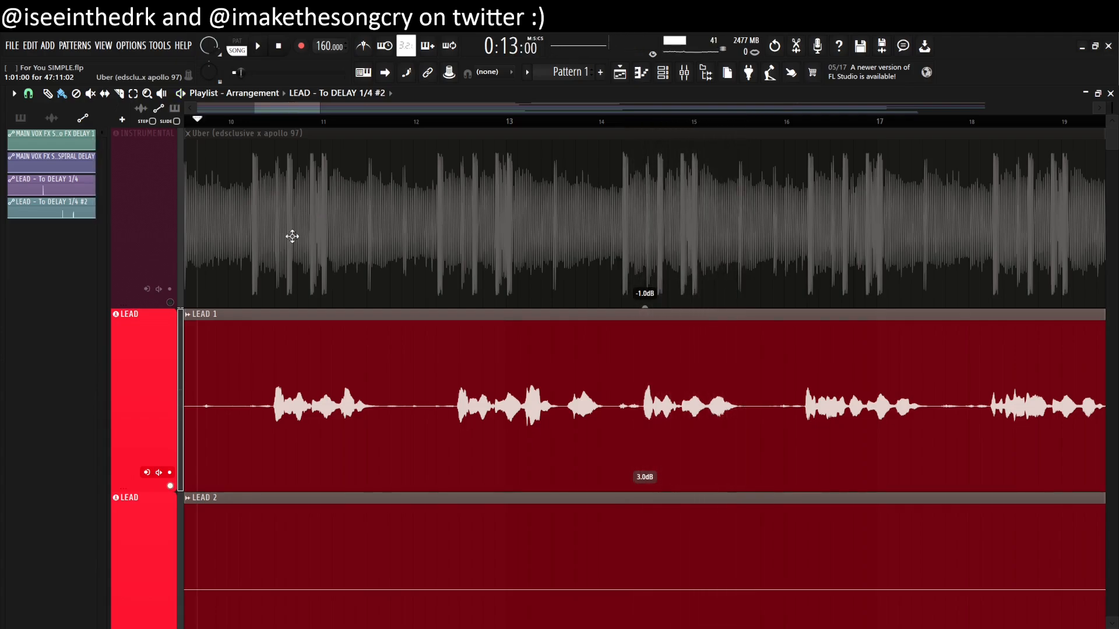
scroll(292, 236, "down", 6)
scroll(303, 292, "up", 5)
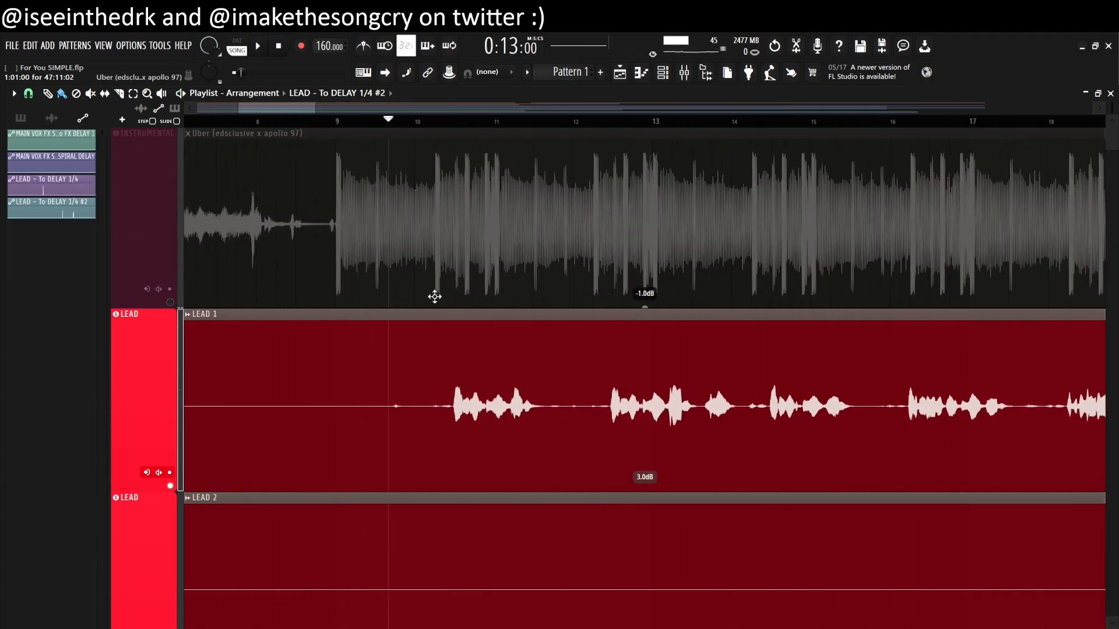
left_click_drag(283, 108, 288, 108)
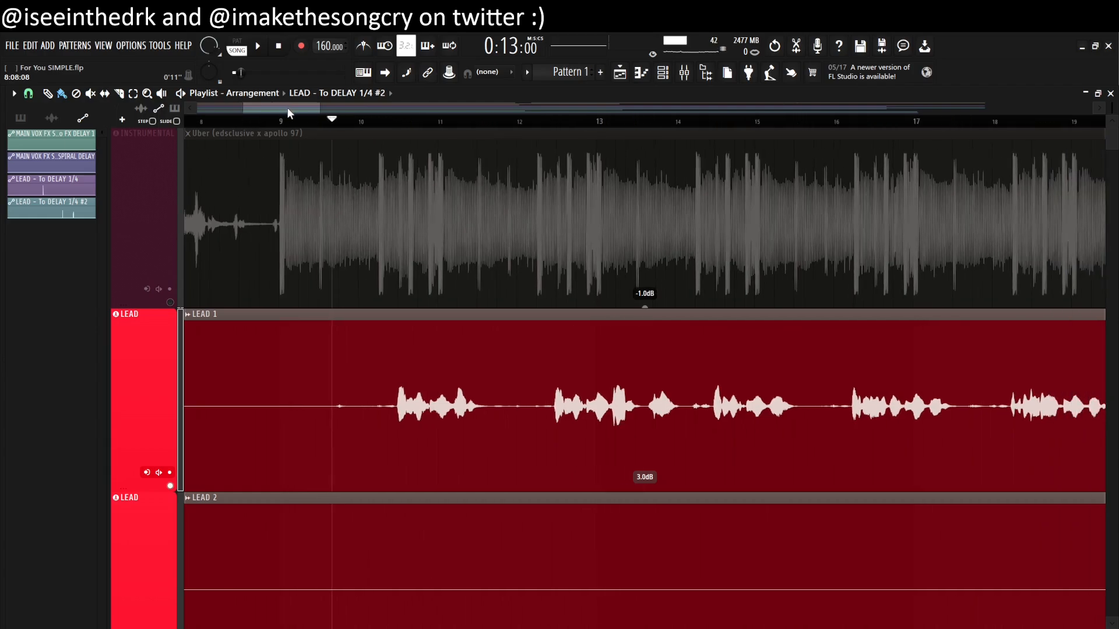
Step: Compare the Waves Tune Real-Time and Auto-Tune Pro settings on the first LEAD channel, including the correction amount
left_click(138, 325)
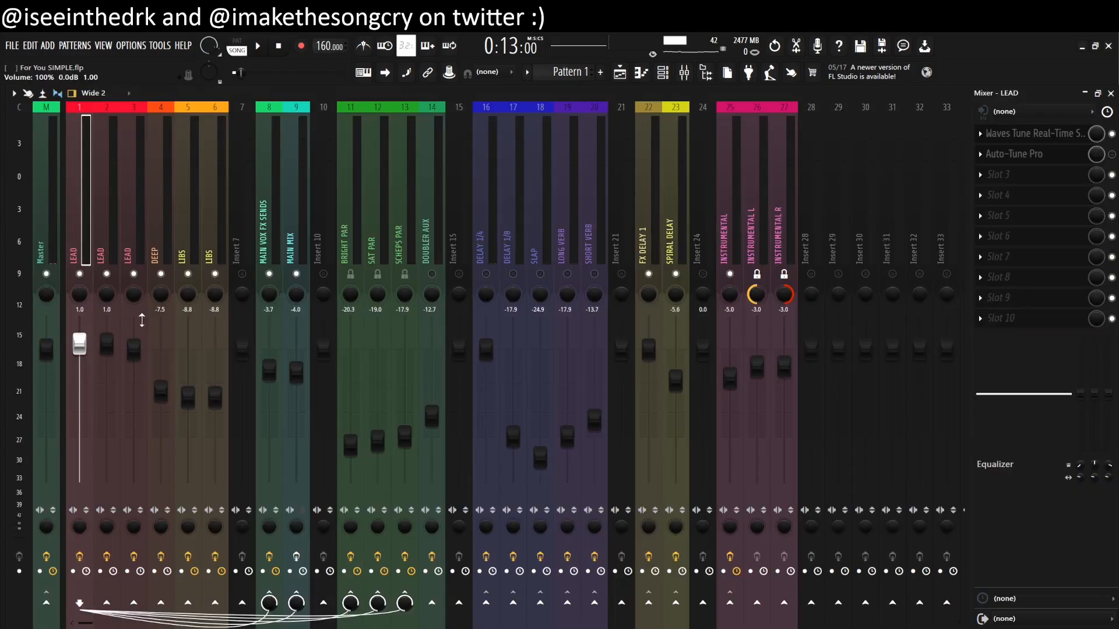
left_click(1047, 137)
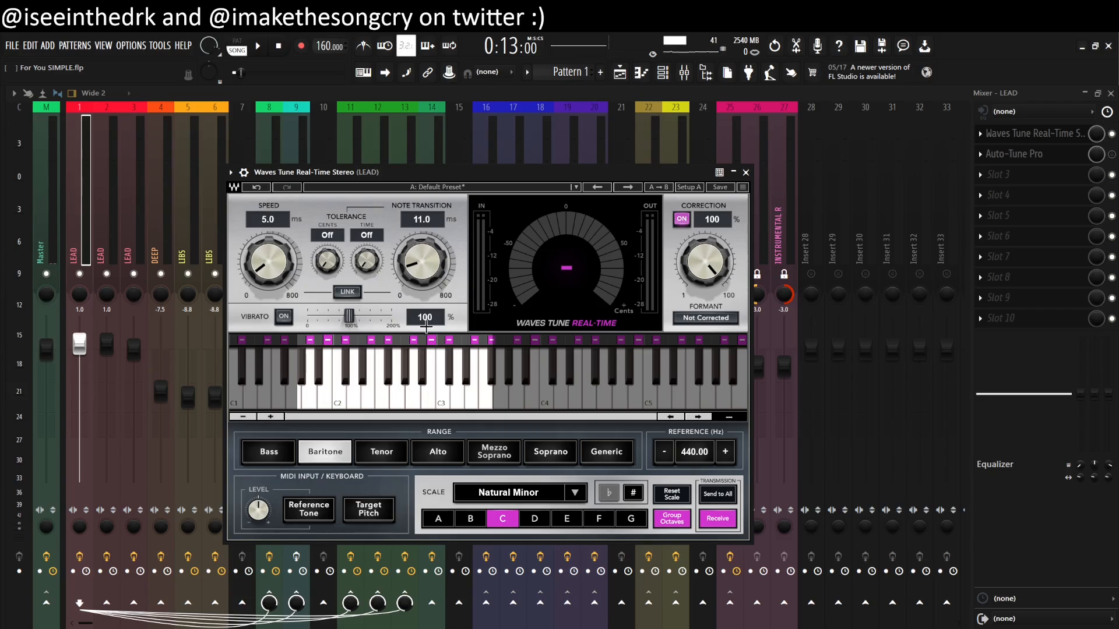
left_click(745, 173)
left_click(1040, 155)
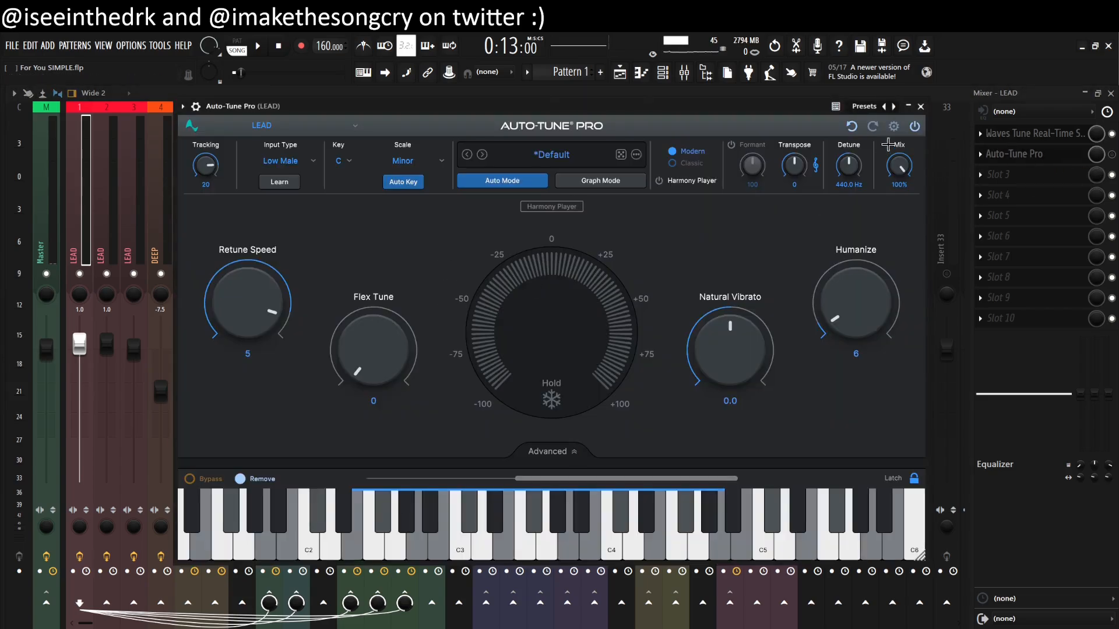
left_click(921, 106)
left_click(1026, 134)
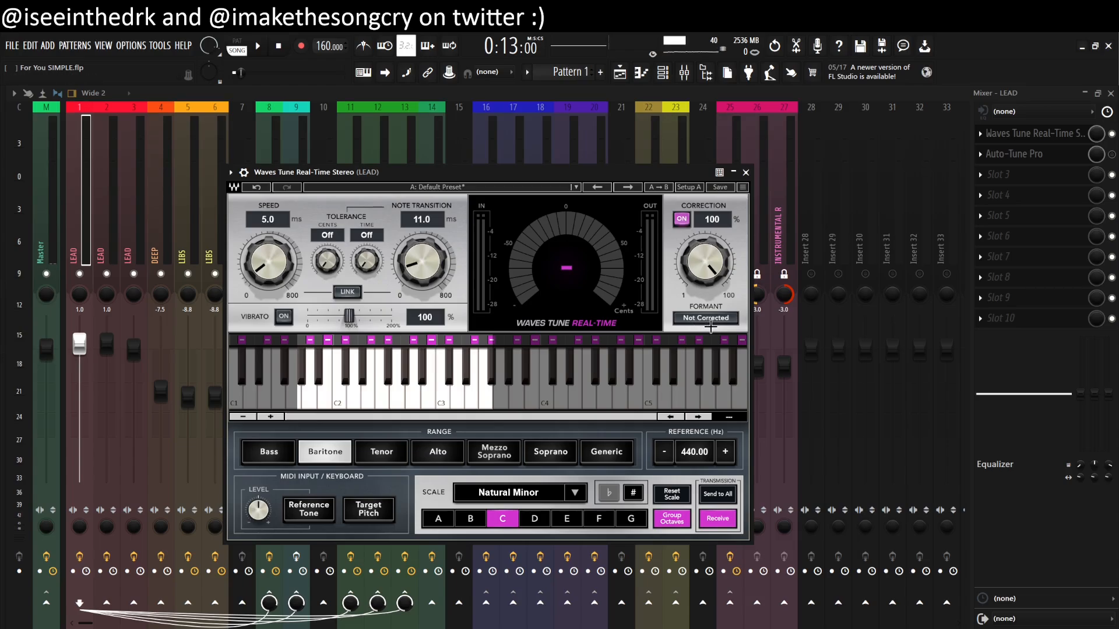
mouse_move(704, 257)
left_mouse_down()
mouse_move(704, 294)
mouse_move(703, 257)
left_mouse_up()
left_click(745, 172)
Step: Set the Mix of Auto-Tune Pro on the first LEAD channel to 60%
left_click(1025, 156)
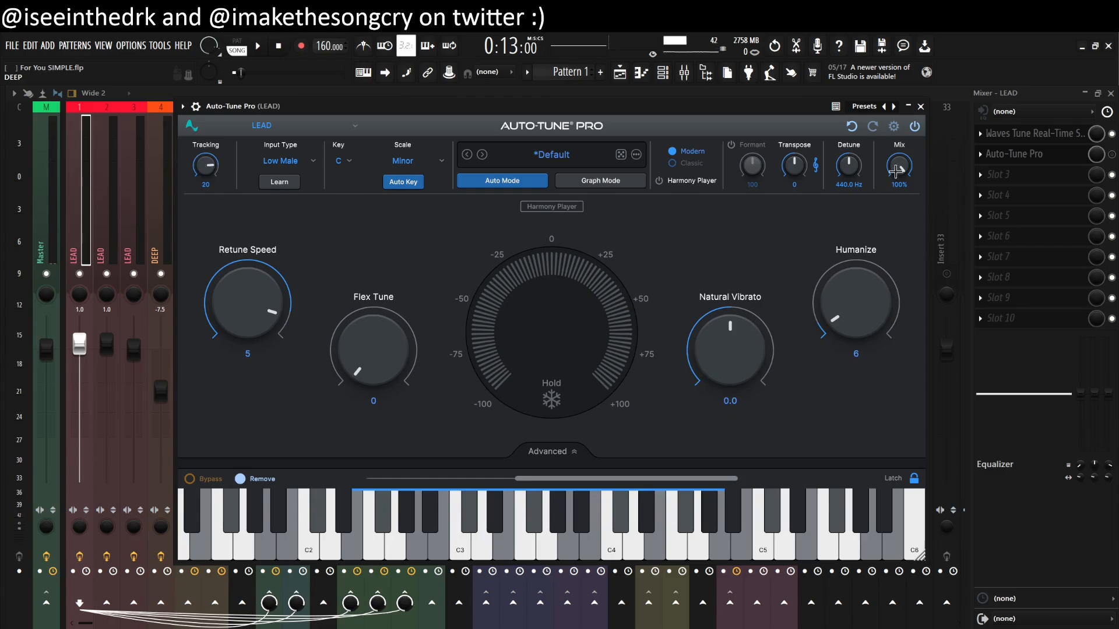
left_click_drag(898, 170, 875, 209)
left_click(921, 106)
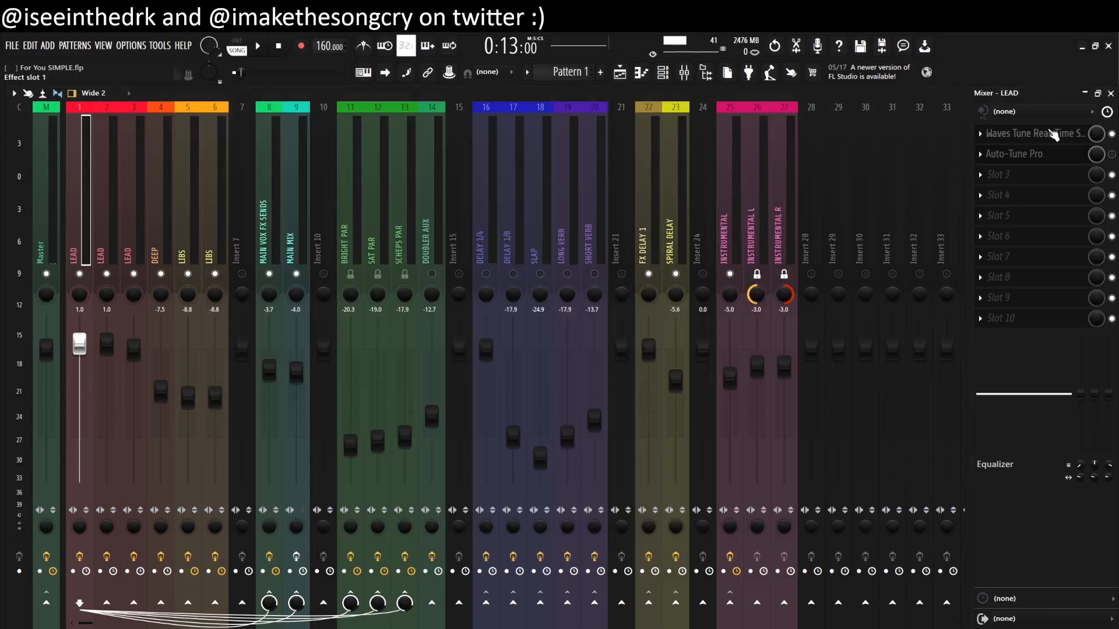
Step: Lower the Waves Tune Real-Time correction on the LEAD channel to 1% and restore it to 100%
left_click(1052, 135)
left_click_drag(712, 269, 712, 338)
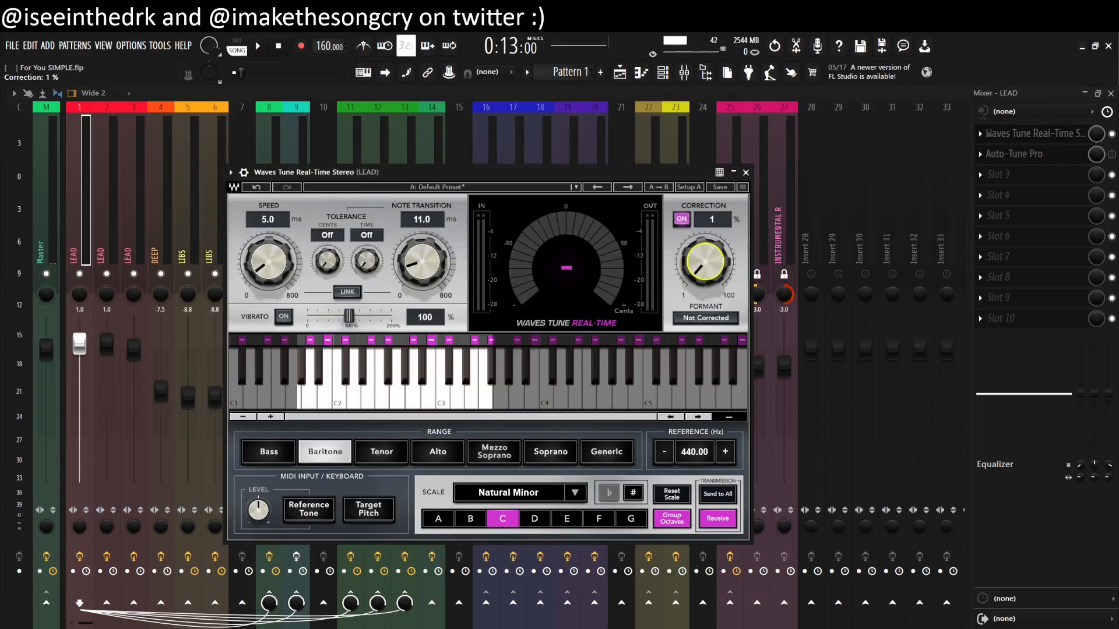
left_click_drag(714, 265, 714, 201)
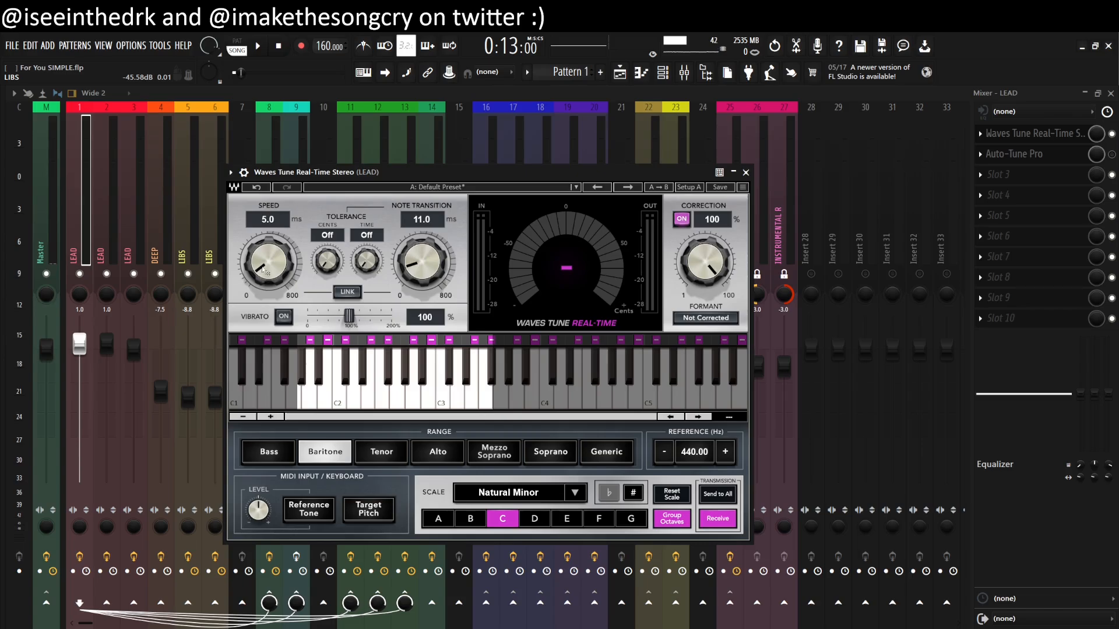
left_click(745, 172)
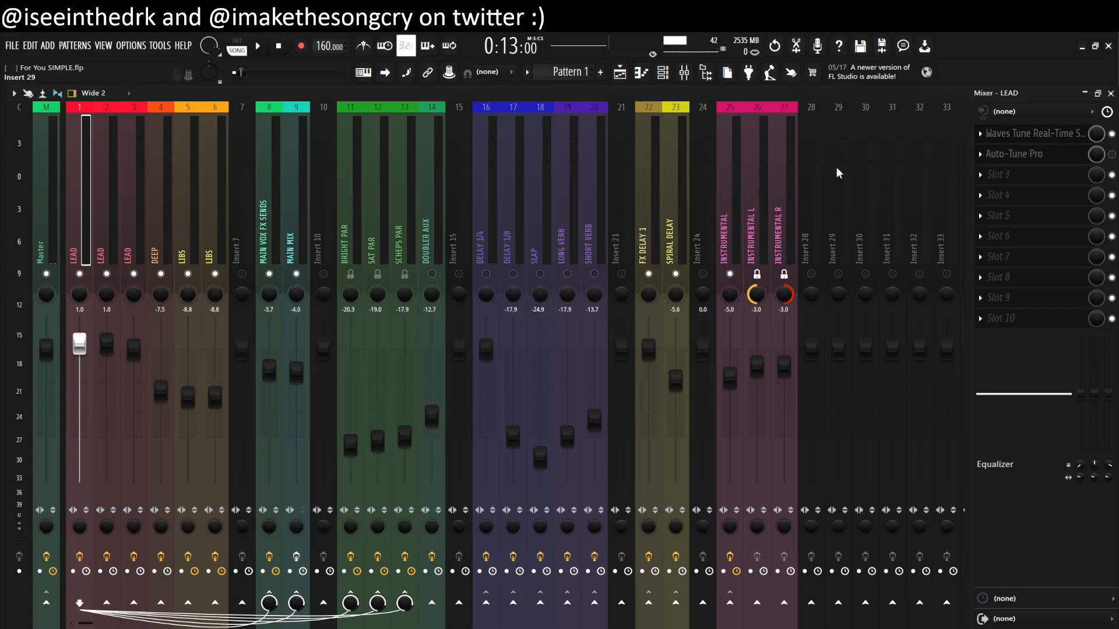
Step: Compare the retune speed and humanize controls in Auto-Tune Pro with the speed and note transition controls in Waves Tune Real-Time
left_click(1037, 154)
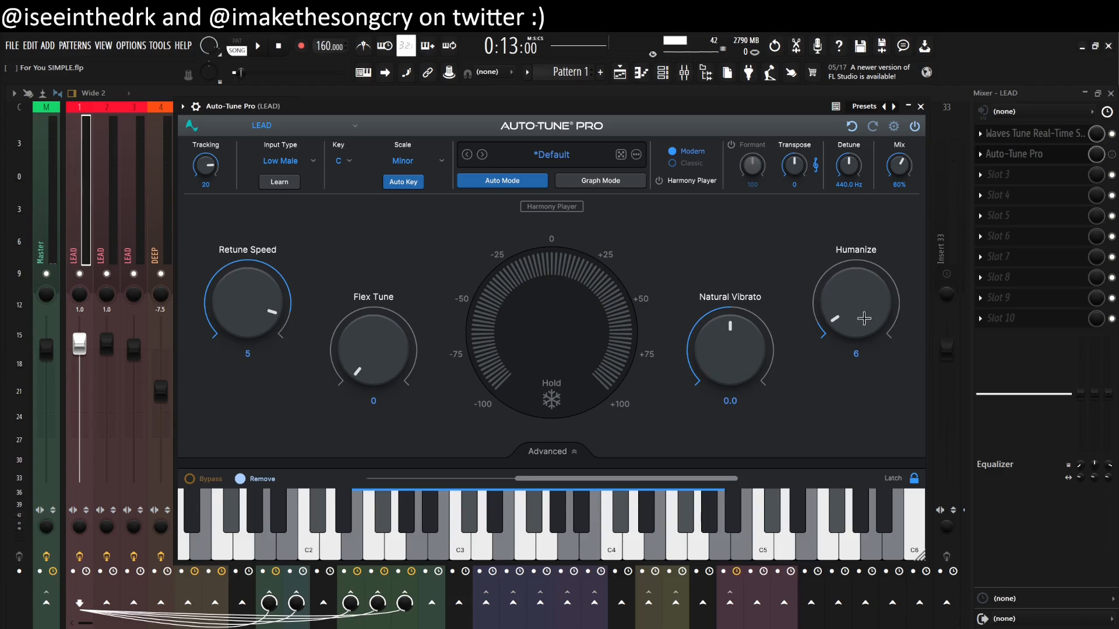
left_click(921, 107)
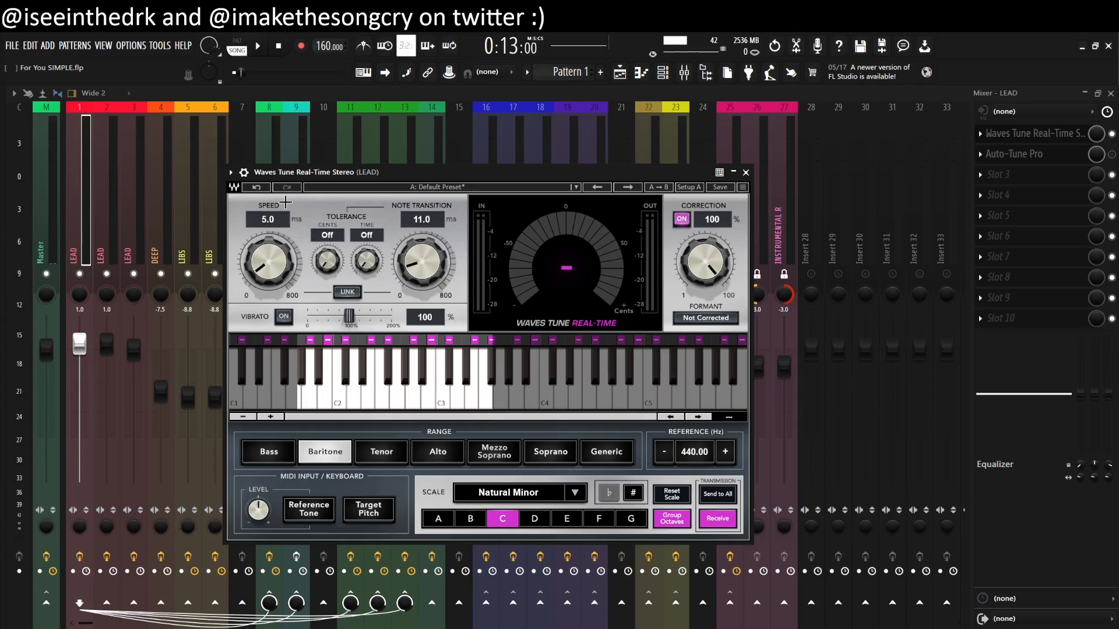
left_click(277, 254)
left_click(746, 172)
left_click(1020, 153)
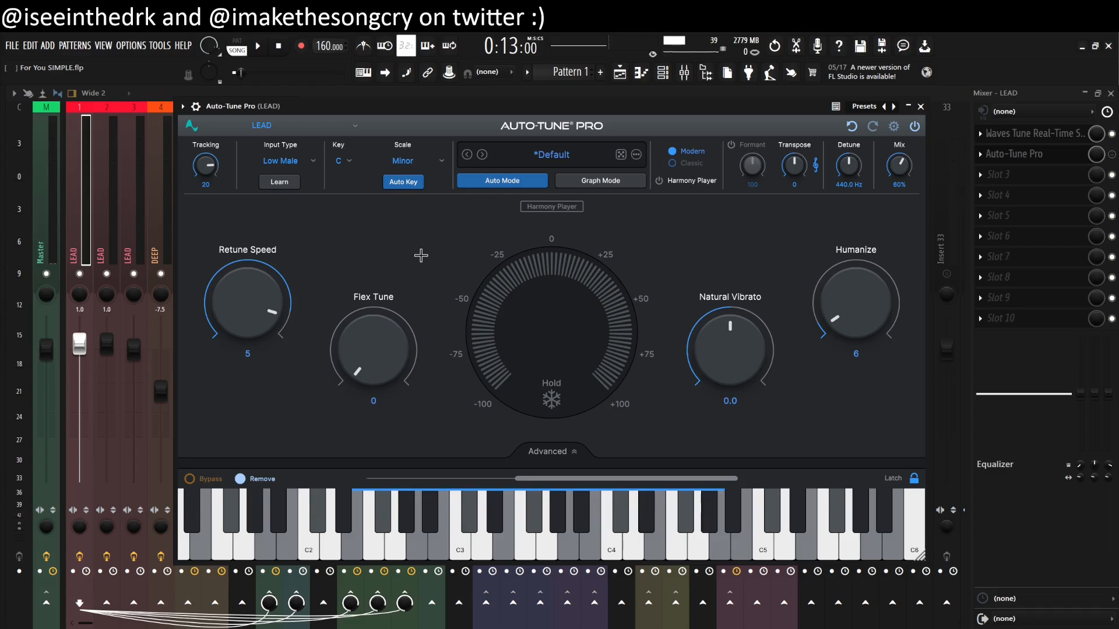
left_click(921, 106)
left_click(1031, 133)
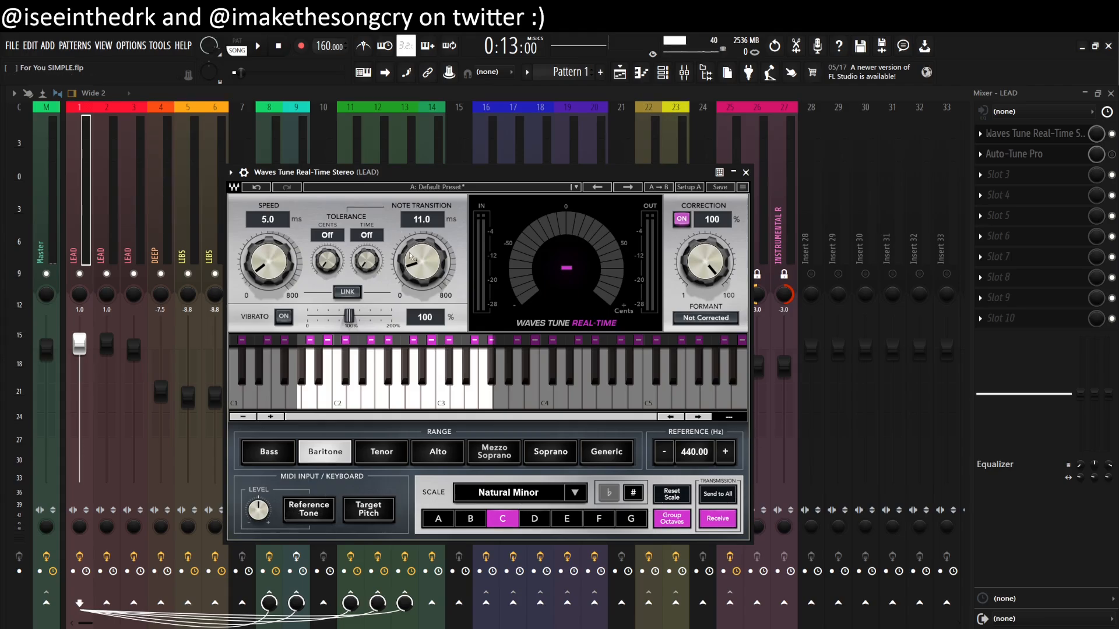
Step: Enable Auto-Tune Pro in place of Waves Tune Real-Time on the LEAD channel and audition the first LEAD 1 phrase
left_click(745, 172)
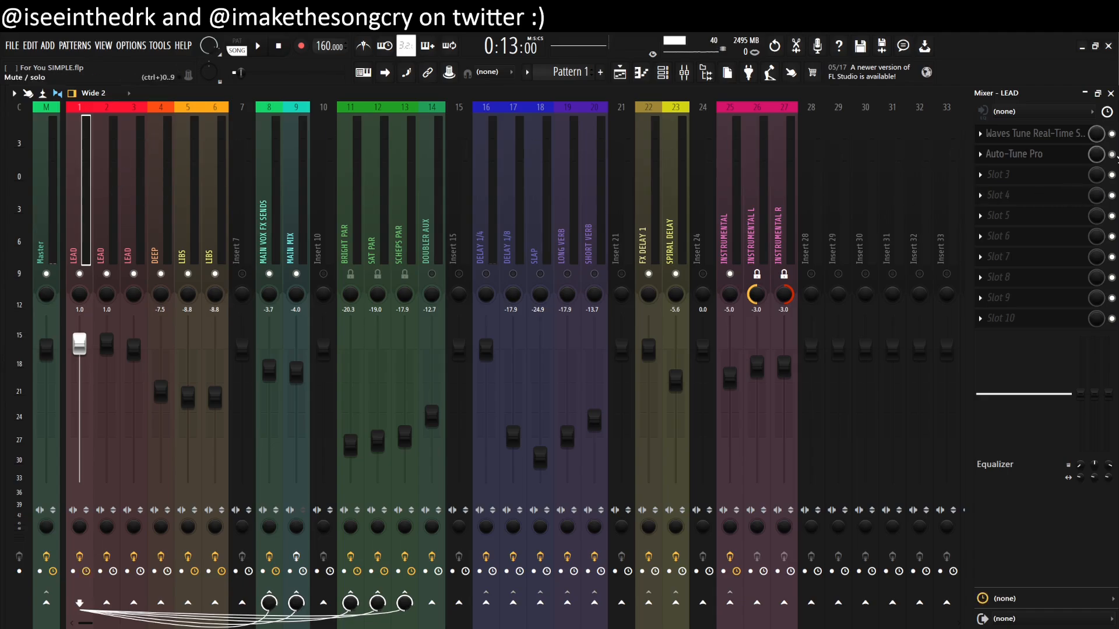
left_click(1111, 94)
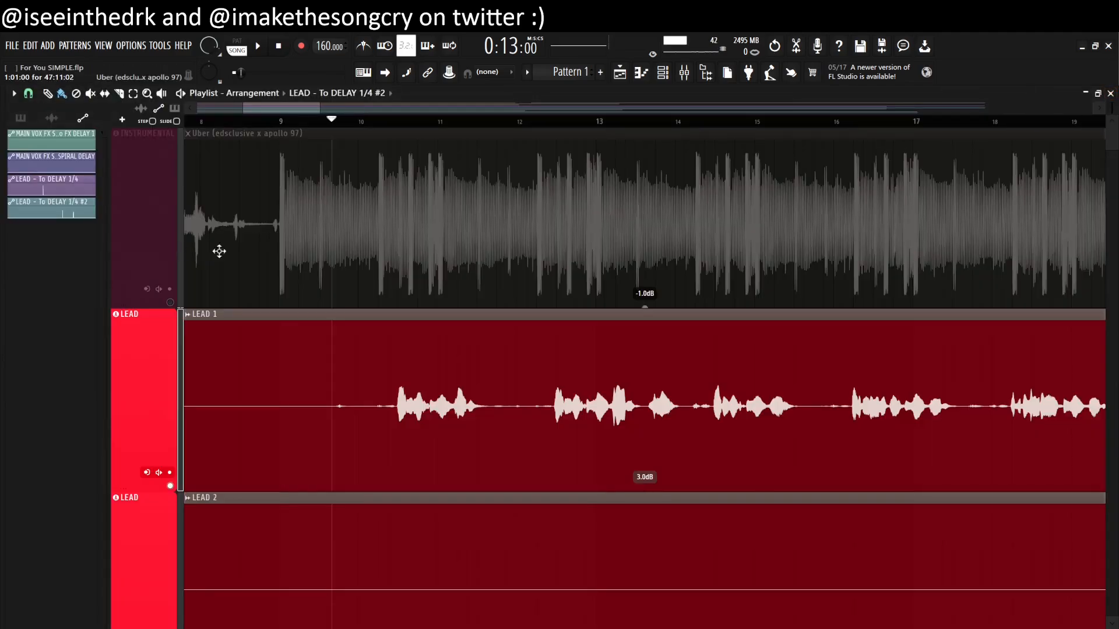
scroll(466, 304, "up", 1)
scroll(406, 118, "down", 1)
scroll(379, 137, "down", 2)
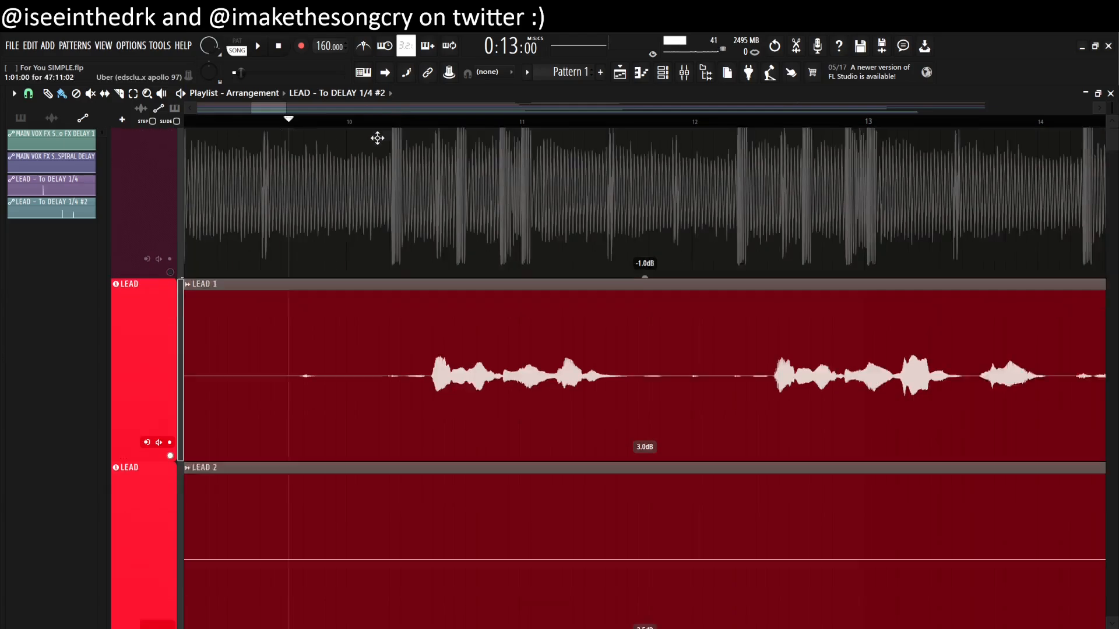
key("space")
scroll(387, 141, "up", 2)
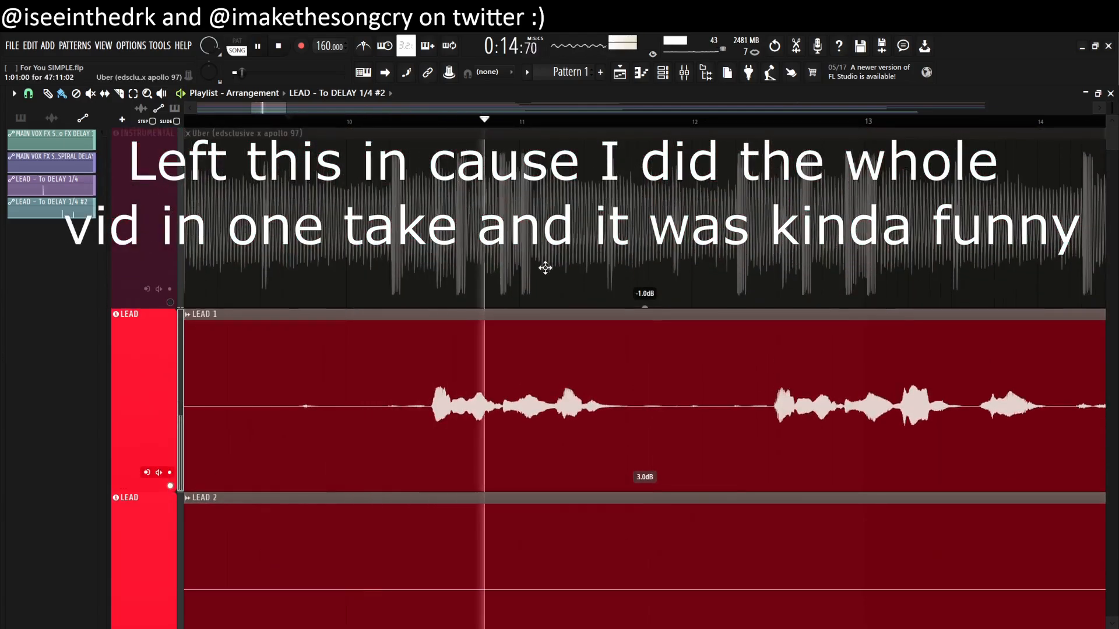
key("space")
Step: Reopen the mixer, check Auto-Tune Pro on the LEAD channel, and stop playback after auditioning the vocals again
key("F9")
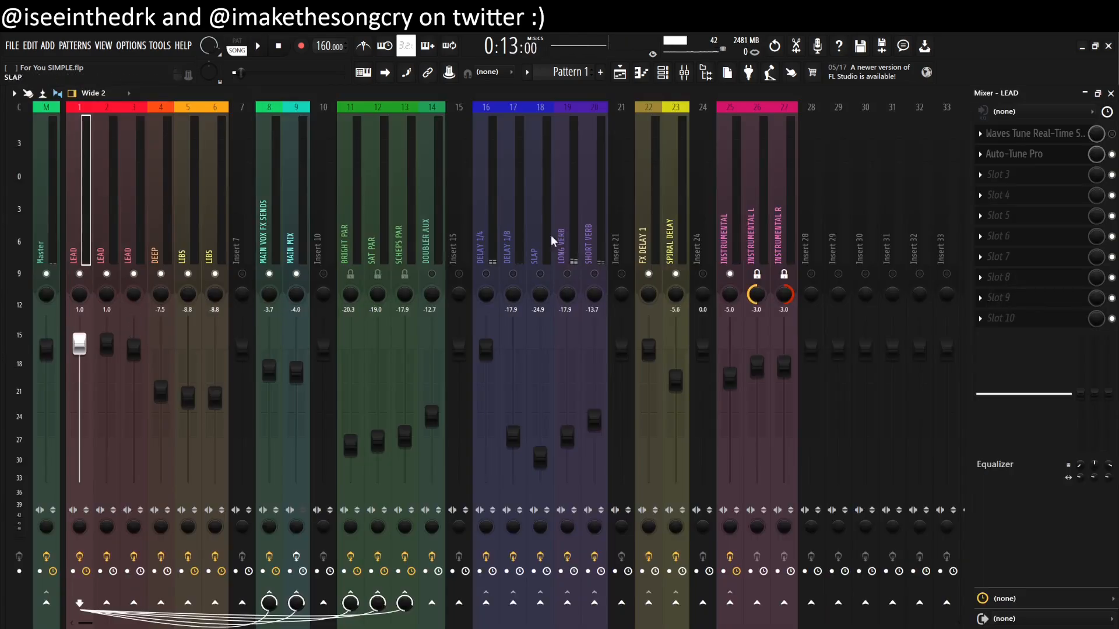
left_click(1029, 155)
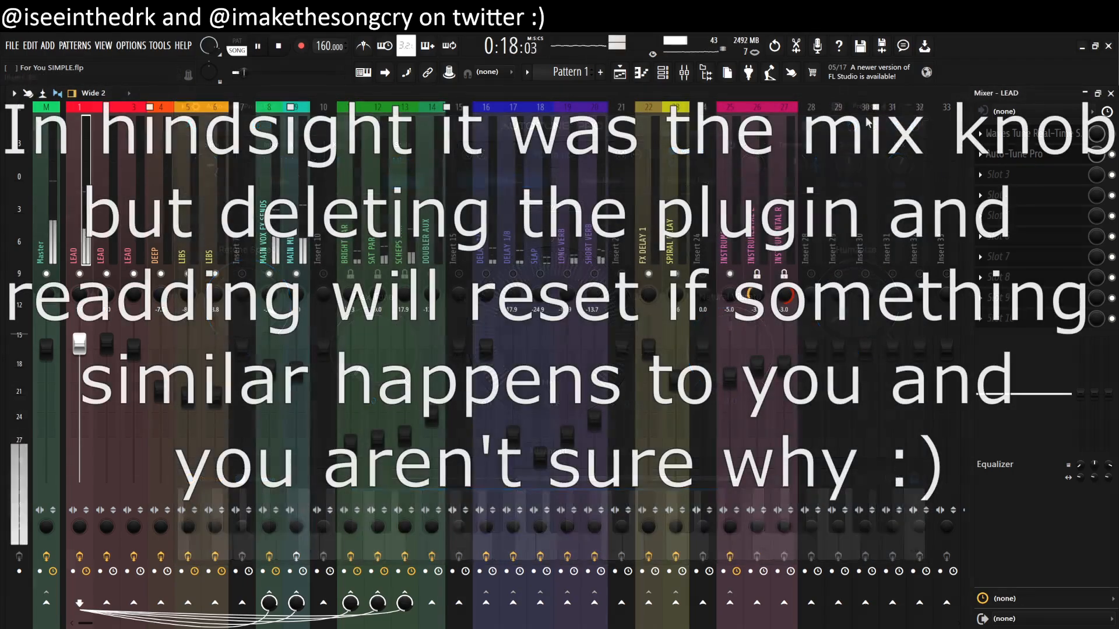
key("space")
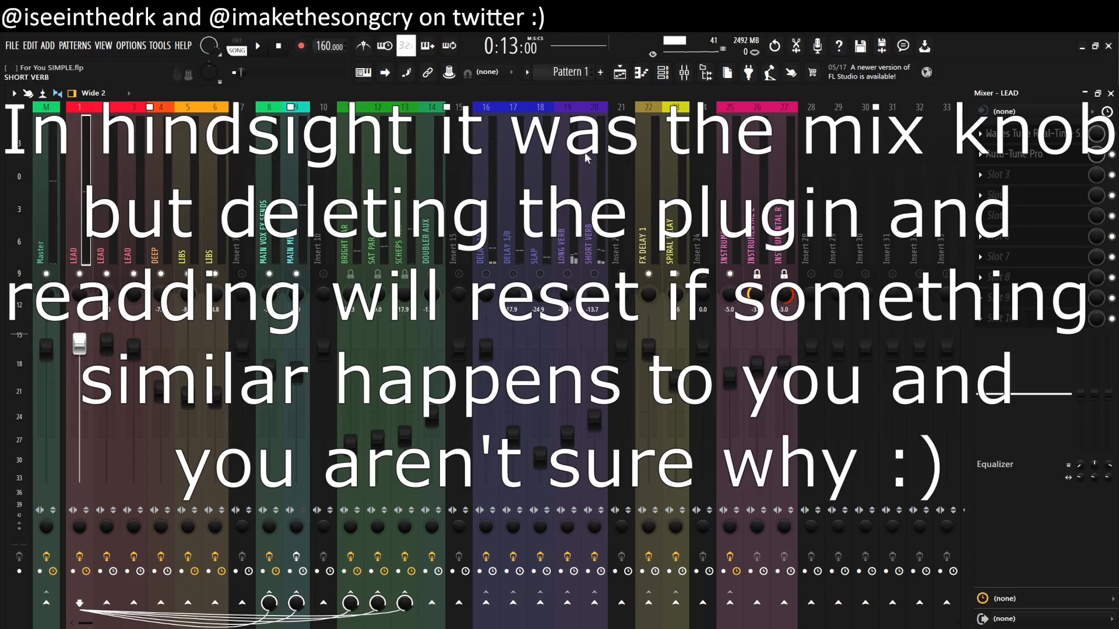
Step: View the MAIN MIX channel's effects, return to the first LEAD channel, bypass Auto-Tune Pro and enable Waves Tune Real-Time
left_click(309, 181)
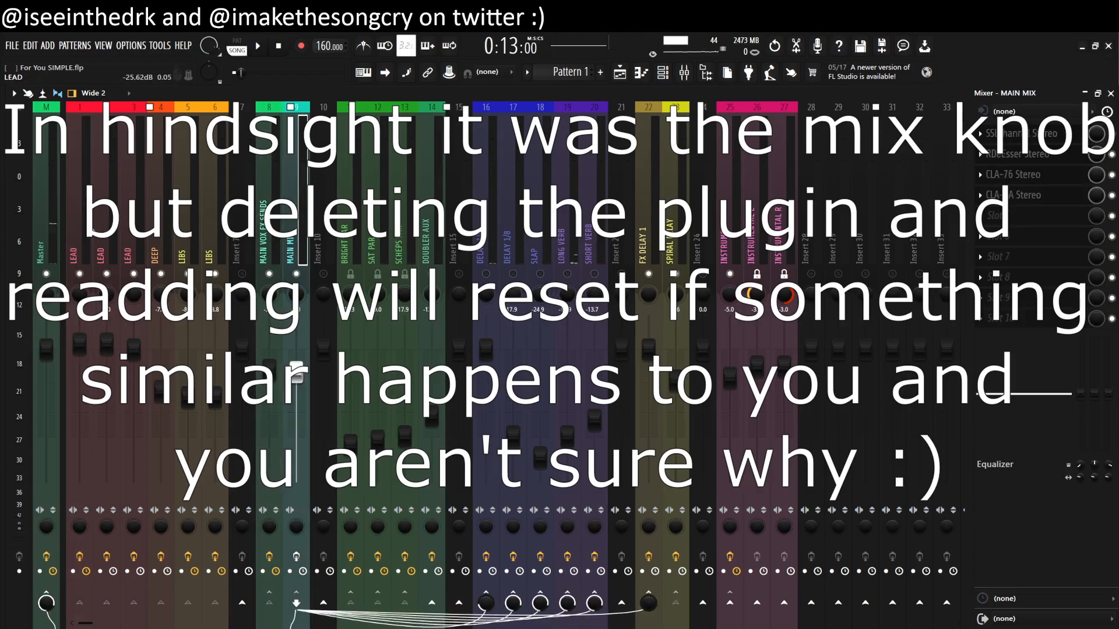
left_click(89, 227)
left_click(1112, 154)
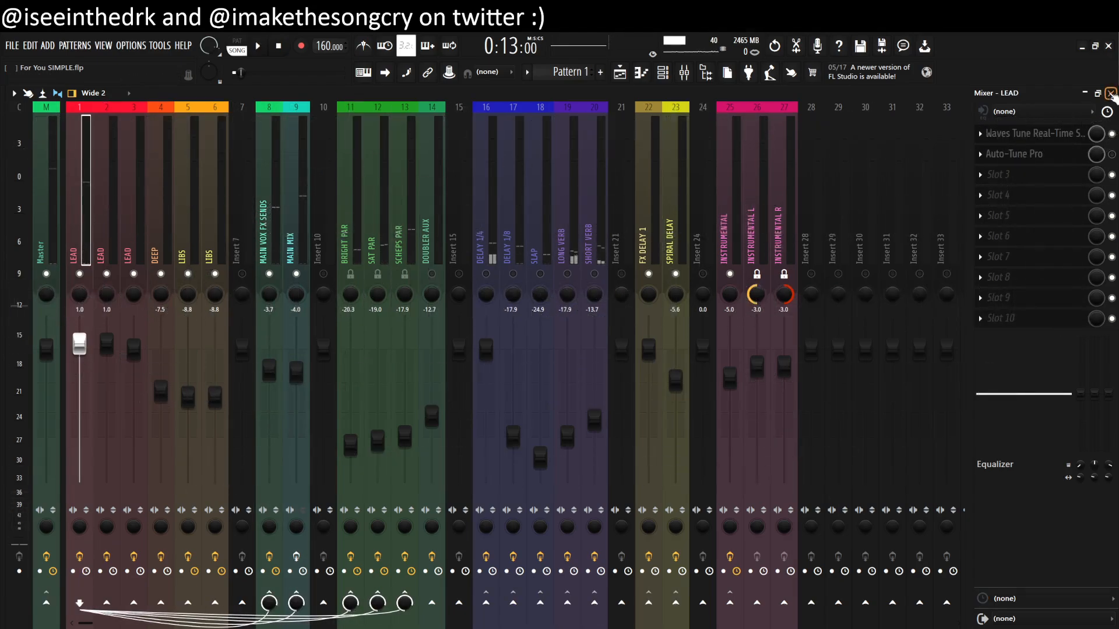
Step: Glance at the LEAD 1 clip in the playlist, return to the mixer, and compare the MAIN MIX and first LEAD effect chains
left_click(1111, 94)
scroll(757, 166, "down", 3)
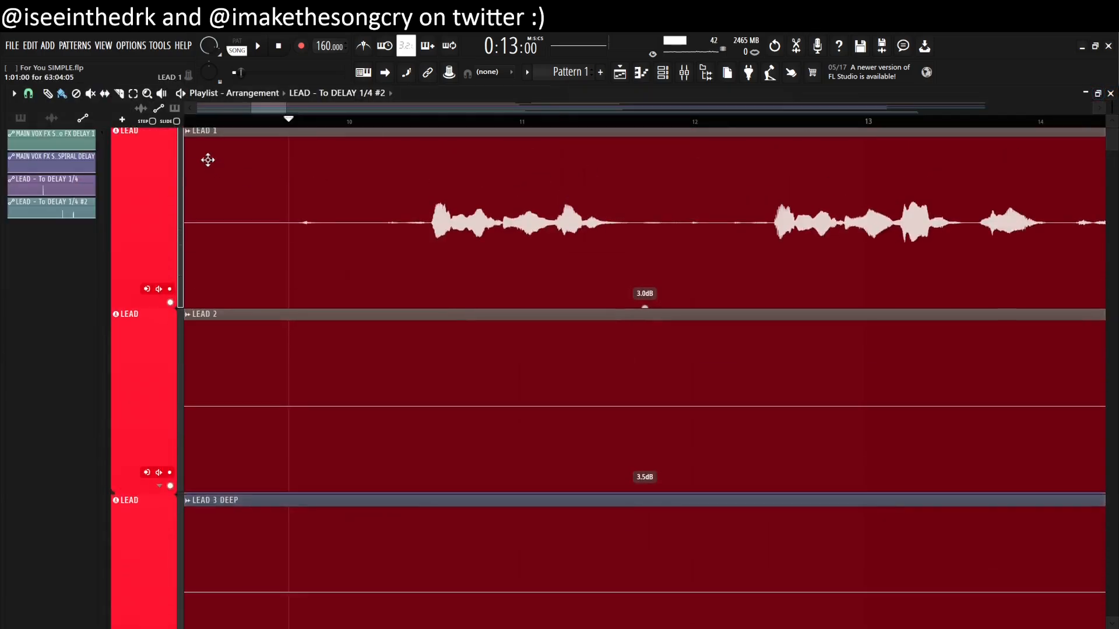
scroll(208, 160, "up", 3)
key("F9")
left_click(289, 211)
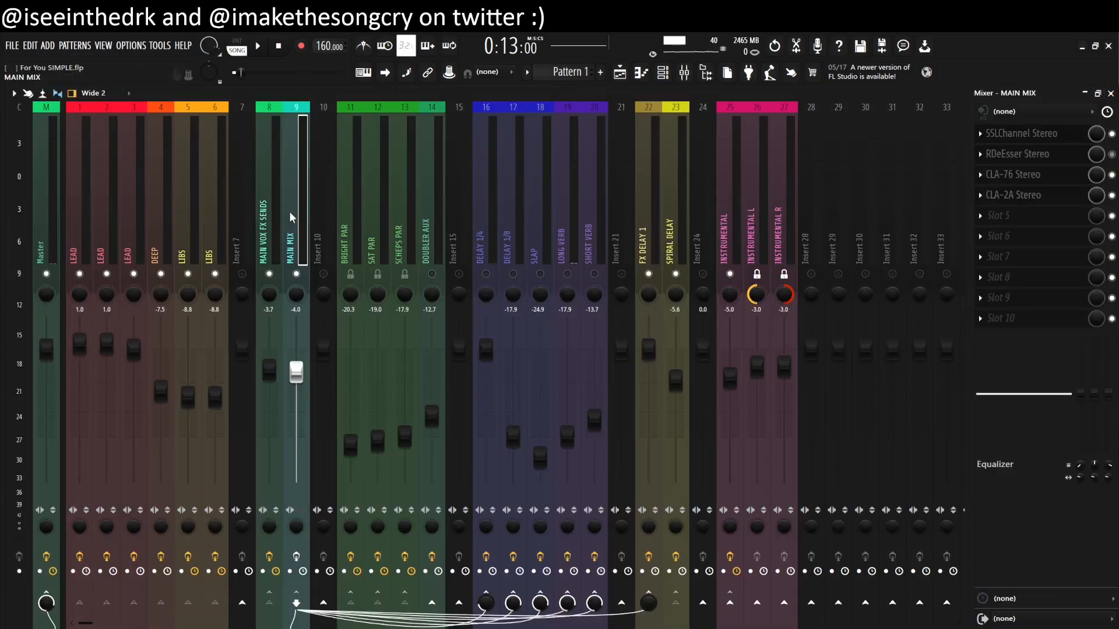
left_click(76, 224)
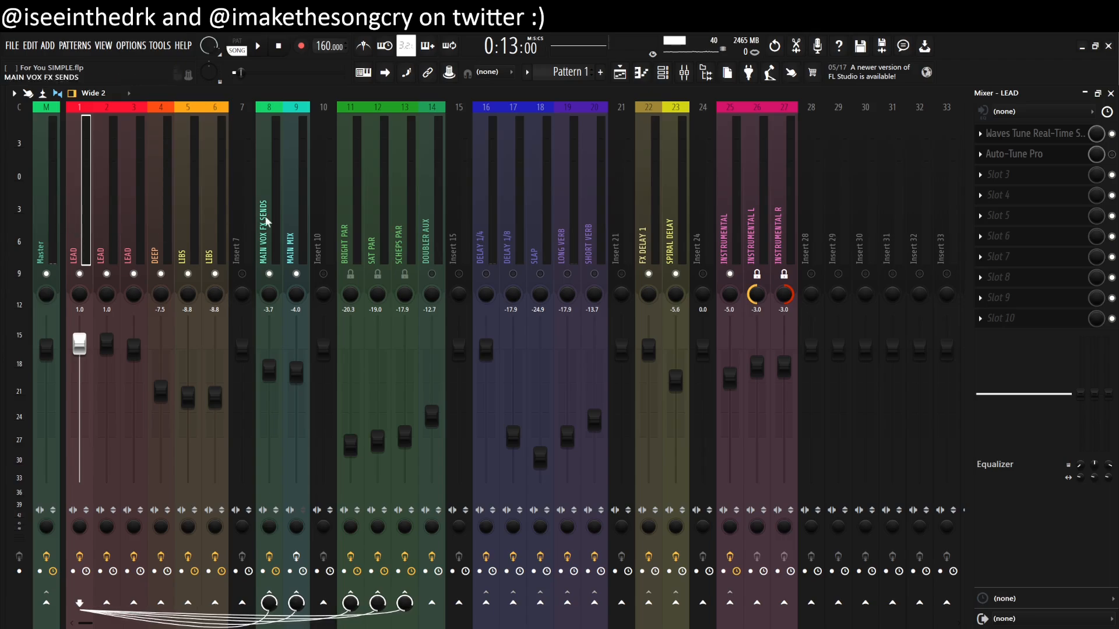
Step: Leave only SSLChannel enabled on the MAIN MIX channel, open it, and set its high-pass filter to 125 Hz
left_click(292, 245)
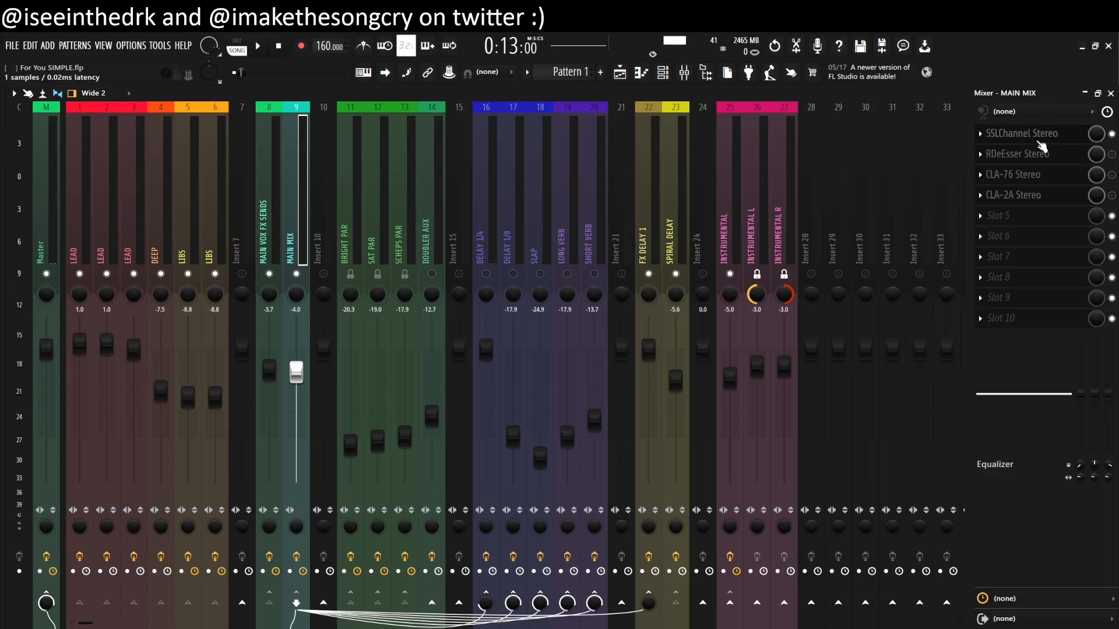
left_click(1038, 142)
left_click_drag(474, 123, 542, 104)
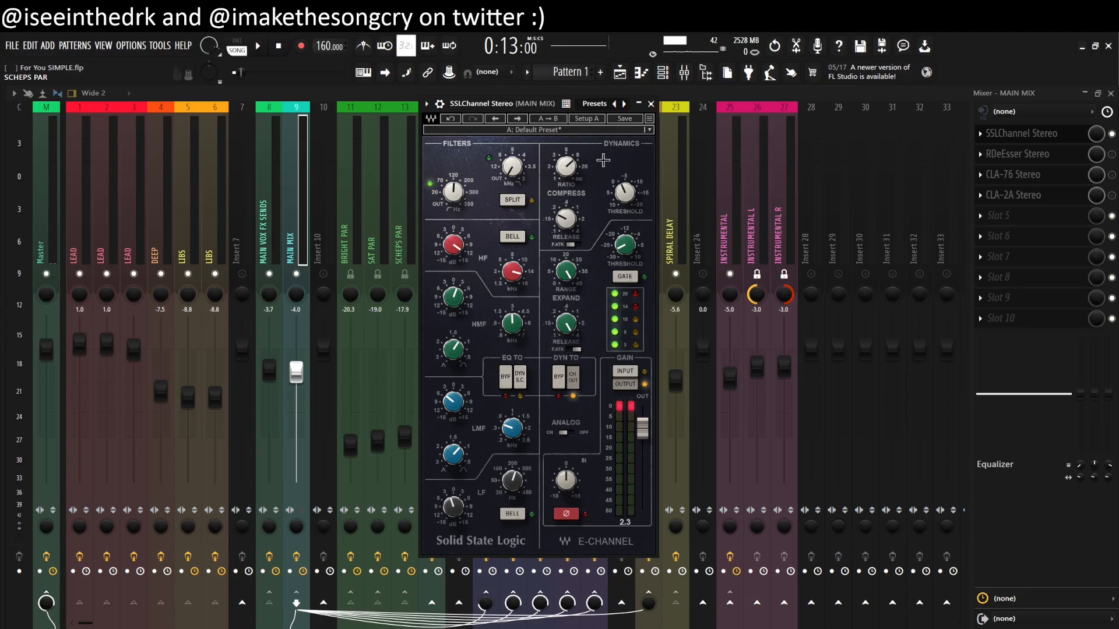
left_click(455, 194)
left_click_drag(464, 198, 464, 192)
mouse_move(441, 193)
left_mouse_down()
mouse_move(441, 209)
mouse_move(441, 194)
left_mouse_up()
Step: Review SSLChannel's LF and LMF gain, frequency and Q settings, and close the plugin
mouse_move(512, 481)
mouse_move(453, 507)
left_click(457, 408)
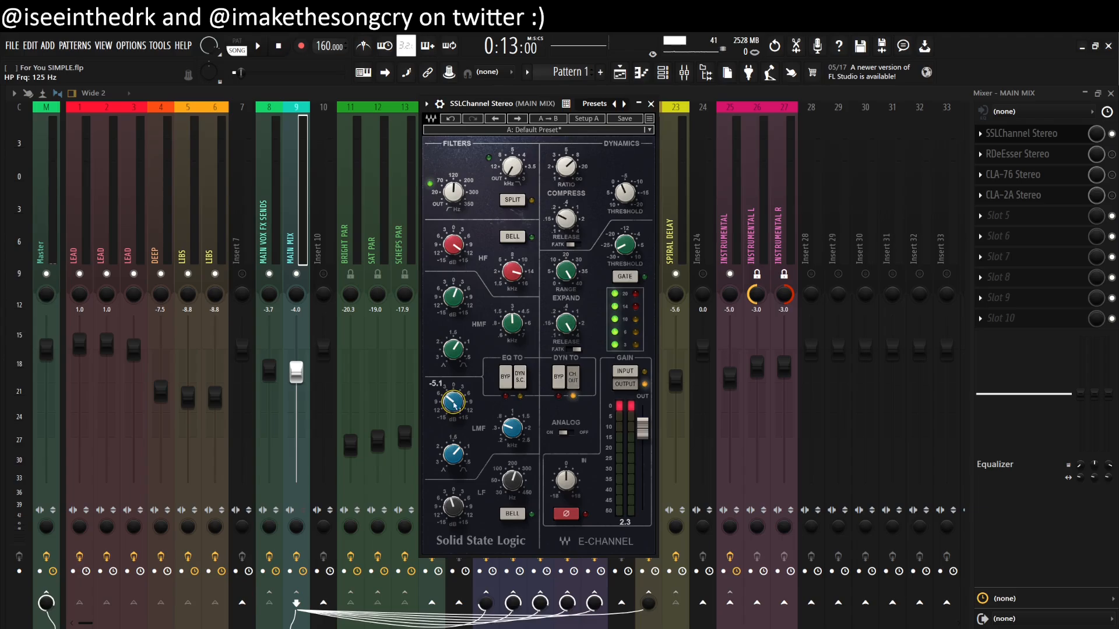
left_click(506, 438)
left_click(457, 451)
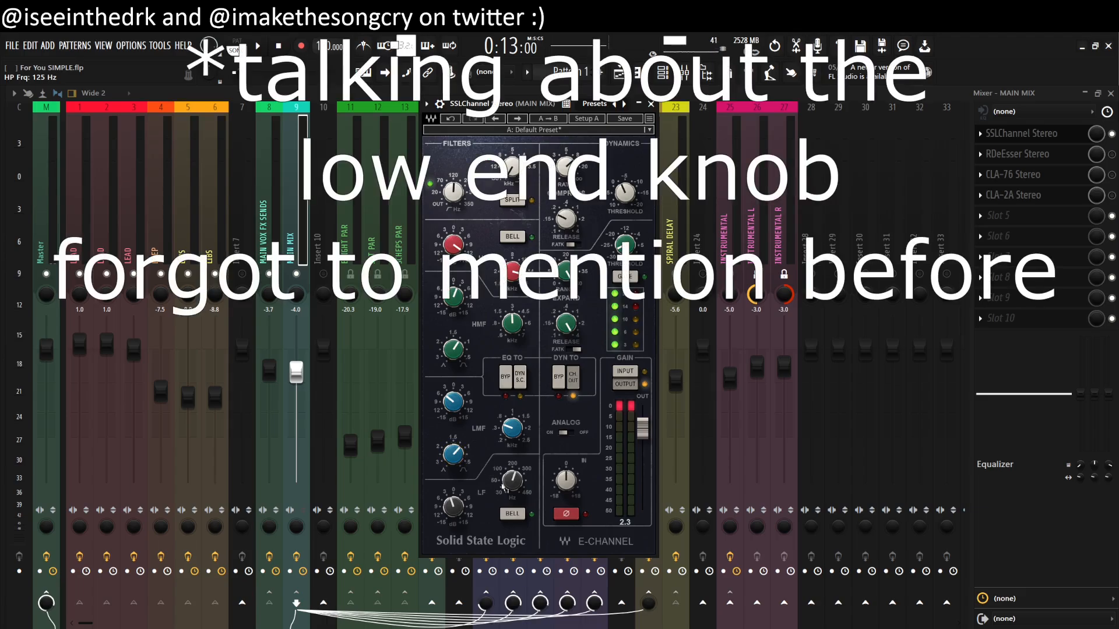
left_click(459, 509)
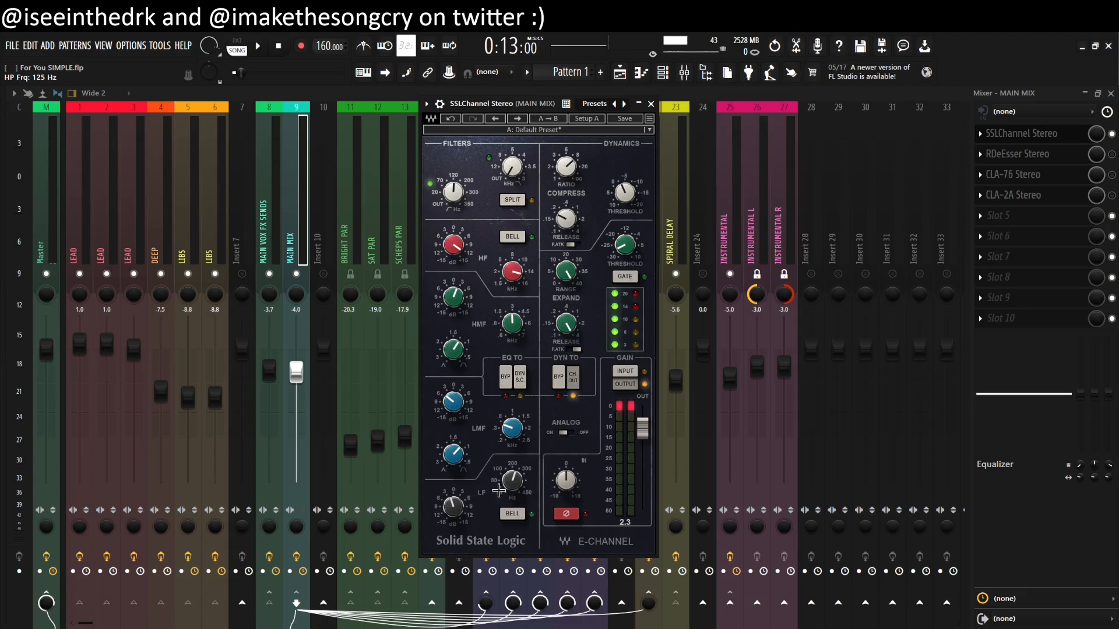
left_click(651, 104)
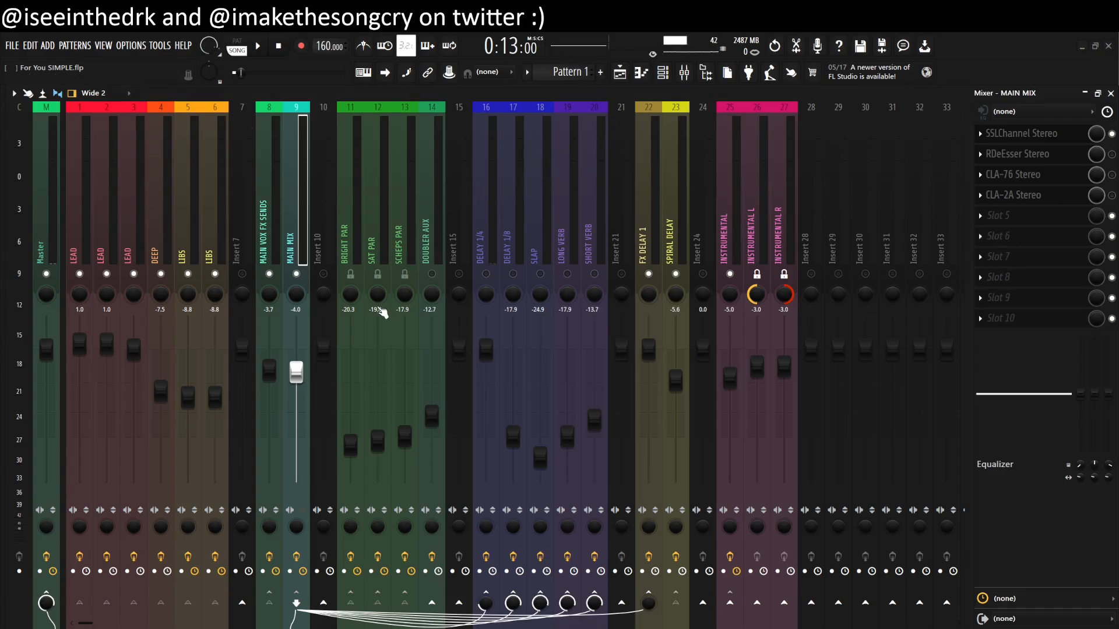
Step: Add REQ 2 to slot 8 of MAIN MIX and boost band 1 by 5.2 dB at 315 Hz with Q 0.71
left_click_drag(179, 336, 205, 335)
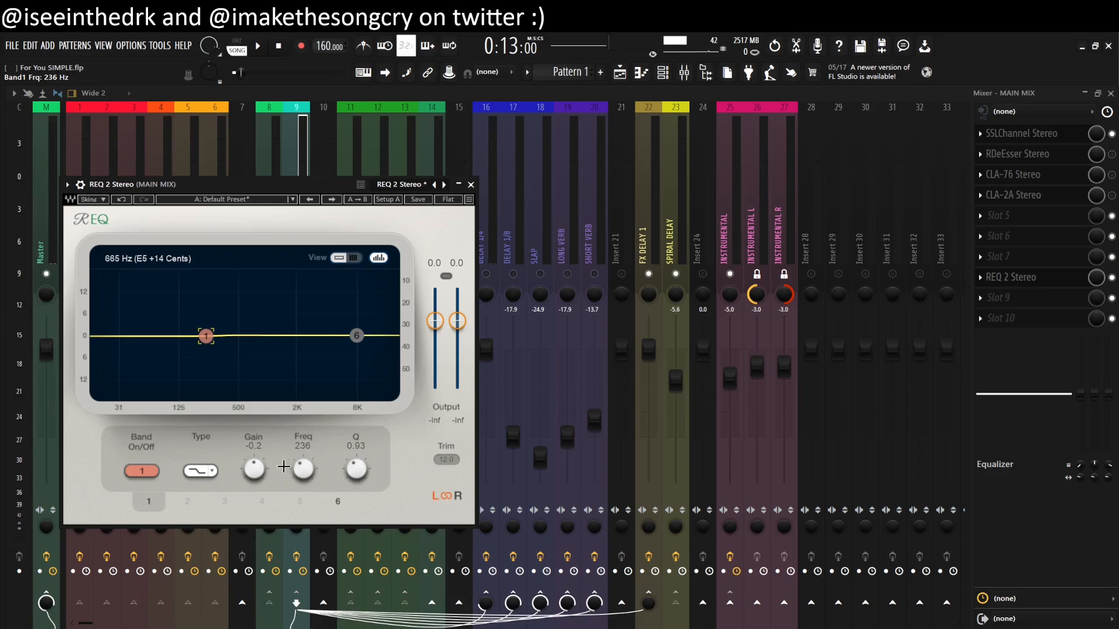
left_click_drag(257, 469, 257, 462)
left_click_drag(206, 331, 204, 318)
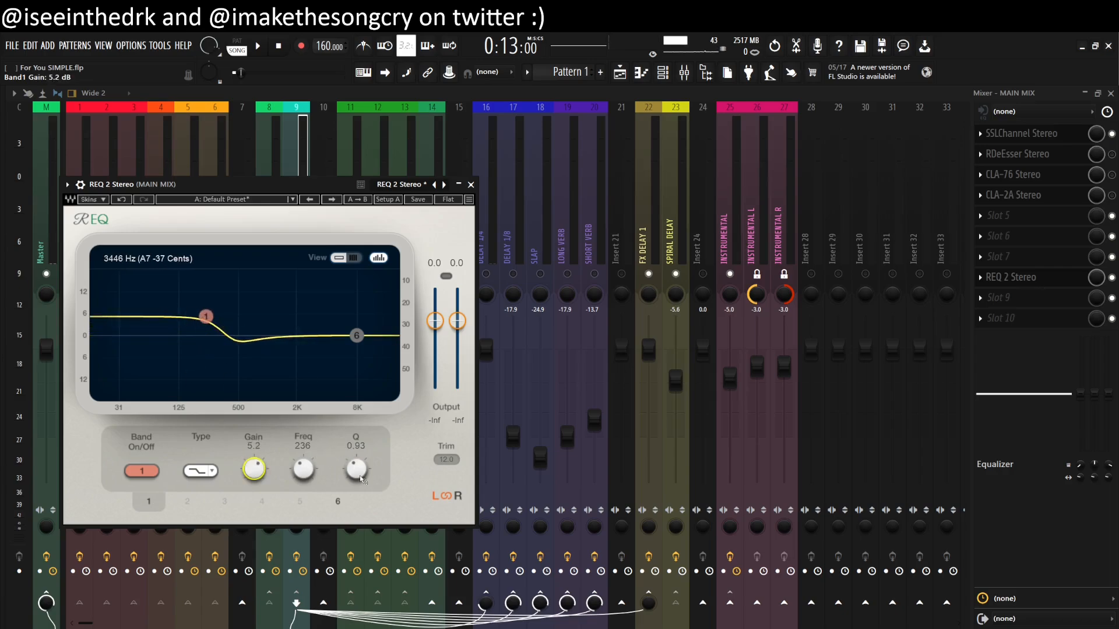
left_click_drag(361, 477, 303, 464)
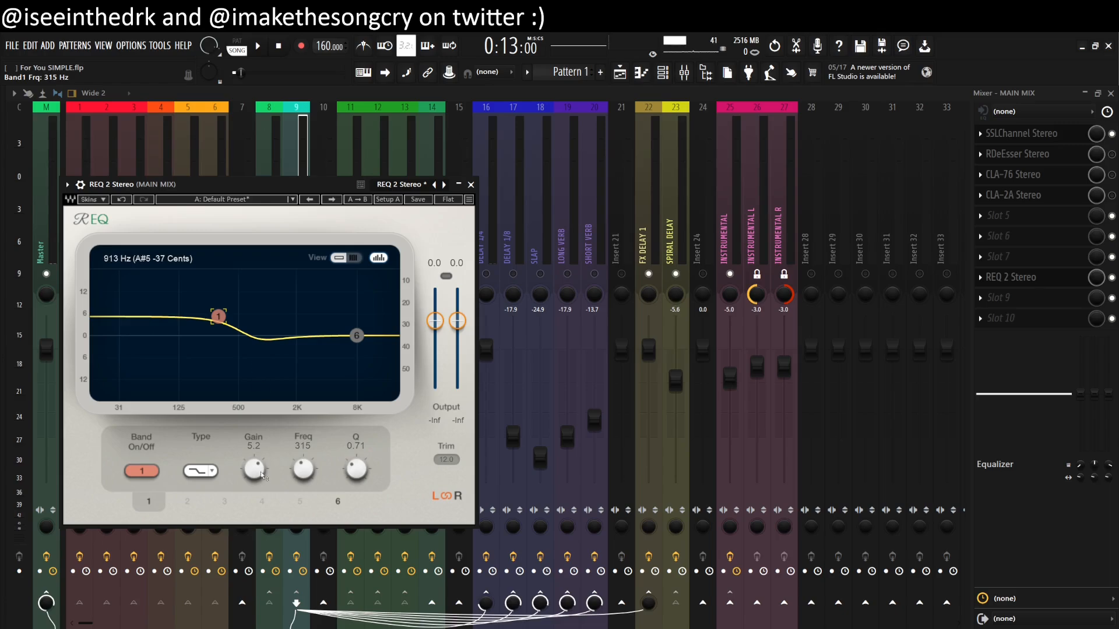
Step: Cut REQ 2's band 1 to -2.8 dB at 238 Hz, then close the equalizer and remove it from slot 8
left_click_drag(265, 475, 265, 505)
left_click_drag(303, 469, 254, 461)
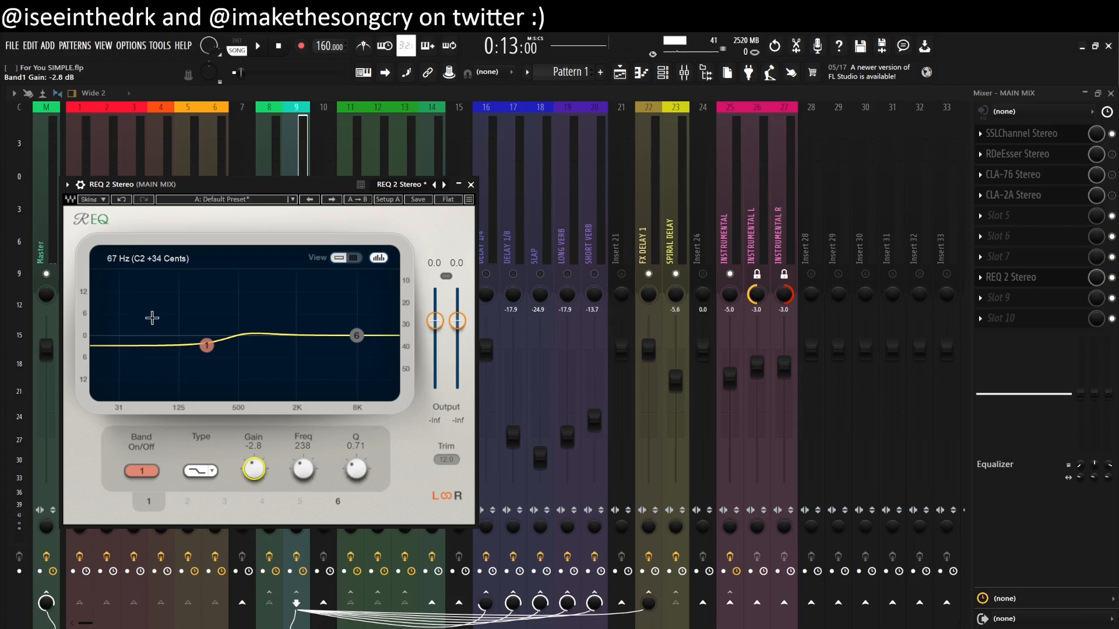
left_click(470, 185)
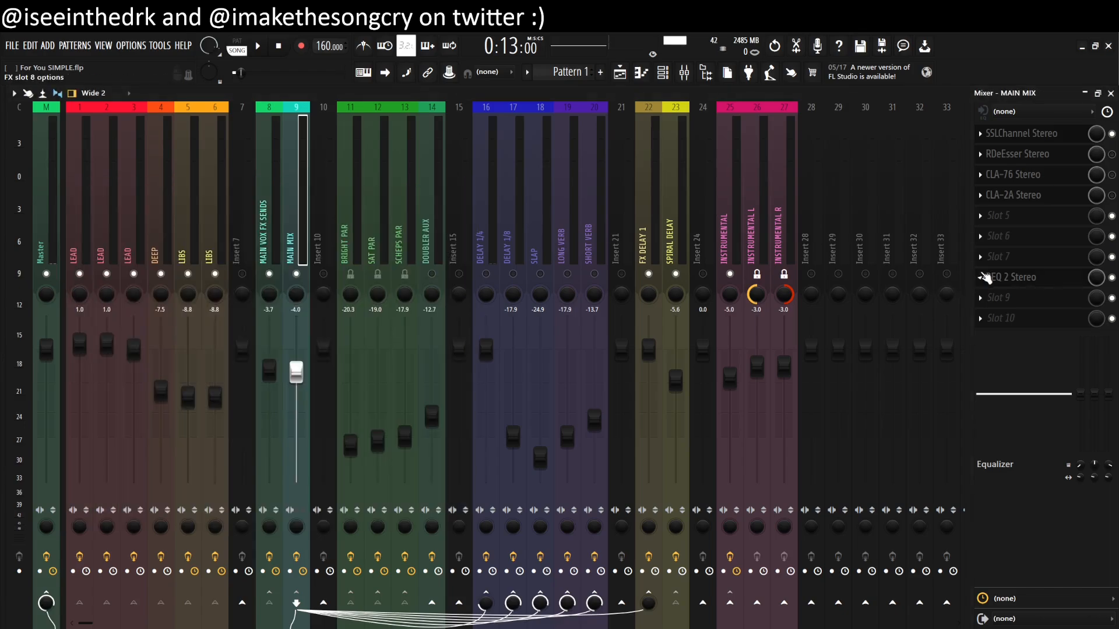
Step: Load FabFilter Pro-Q 3 on the second LEAD channel to view its equalizer display, then close and remove it
left_click(116, 213)
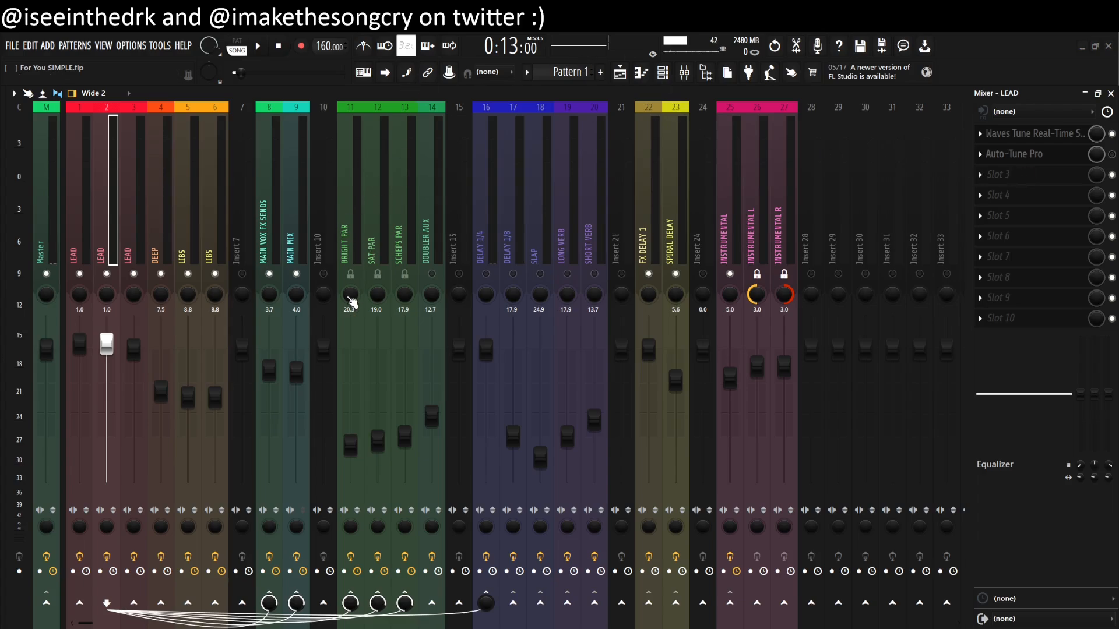
left_click(329, 391)
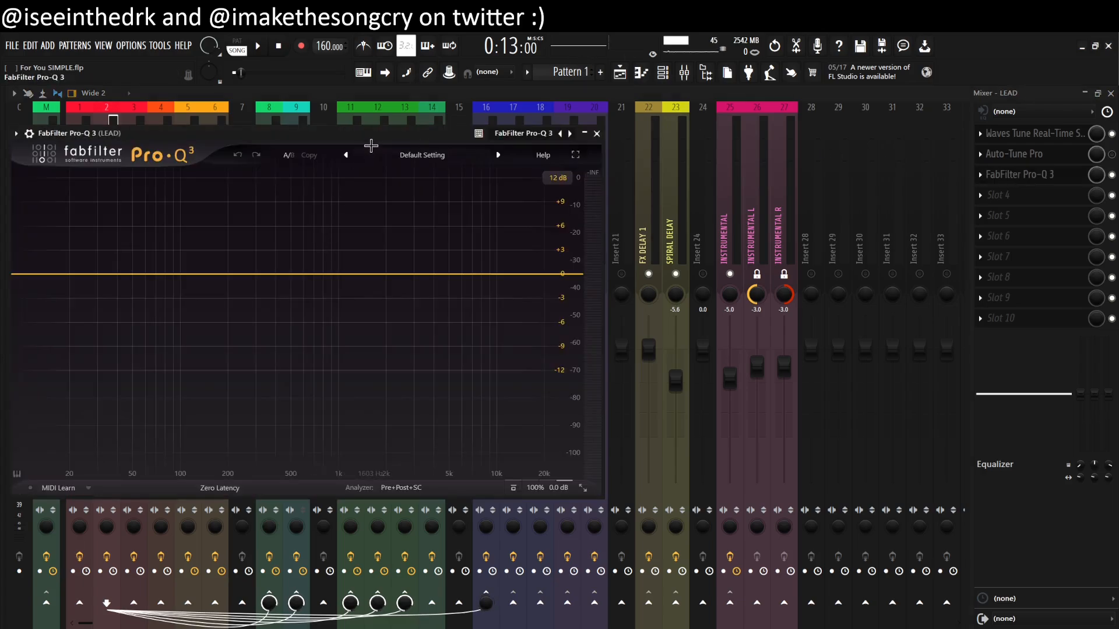
left_click_drag(383, 132, 644, 148)
left_click_drag(489, 293, 544, 288)
left_click(858, 149)
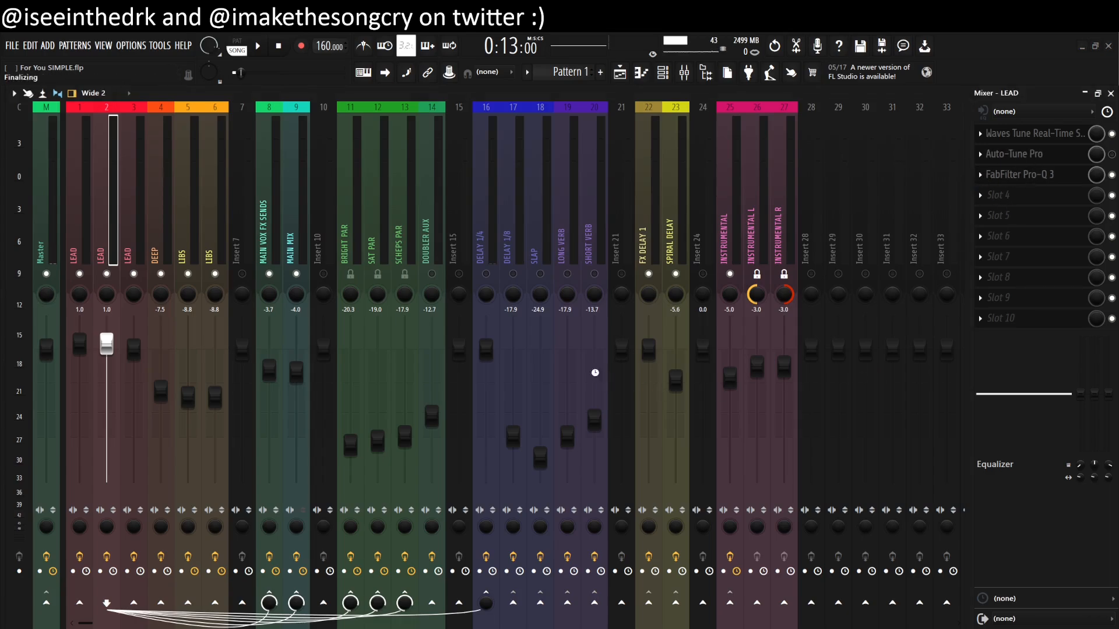
Step: Reopen SSLChannel on MAIN MIX, toggle the LF band's bell mode on and off, and review the LF frequency and gain
left_click(296, 373)
left_click(1038, 136)
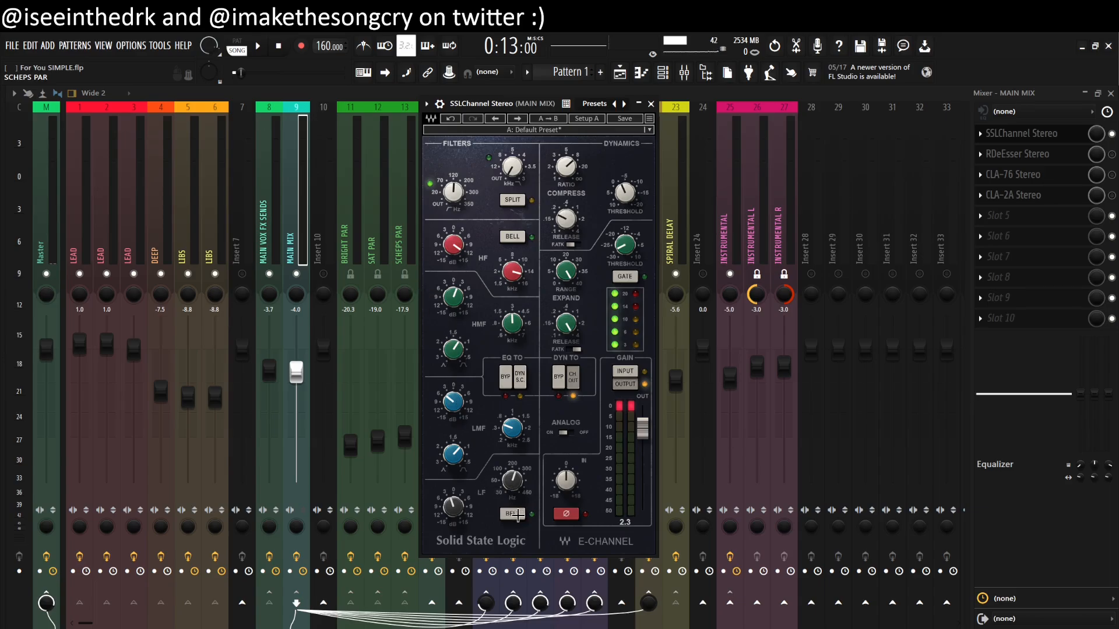
left_click(518, 514)
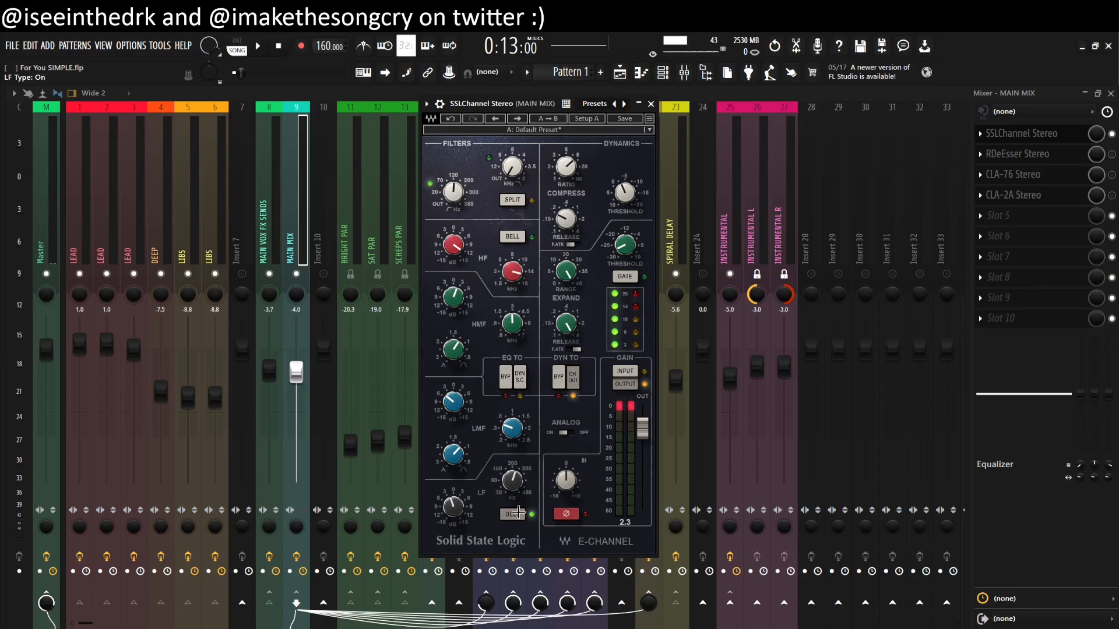
left_click(518, 512)
left_click_drag(513, 482, 513, 480)
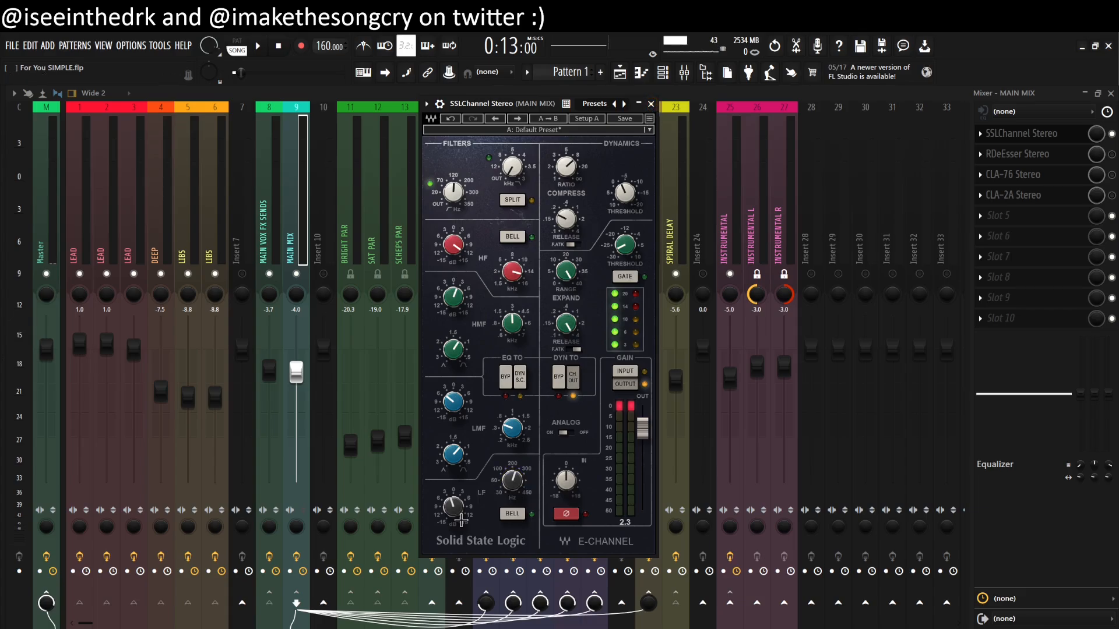
left_click_drag(456, 512, 455, 509)
mouse_move(509, 429)
left_click(651, 104)
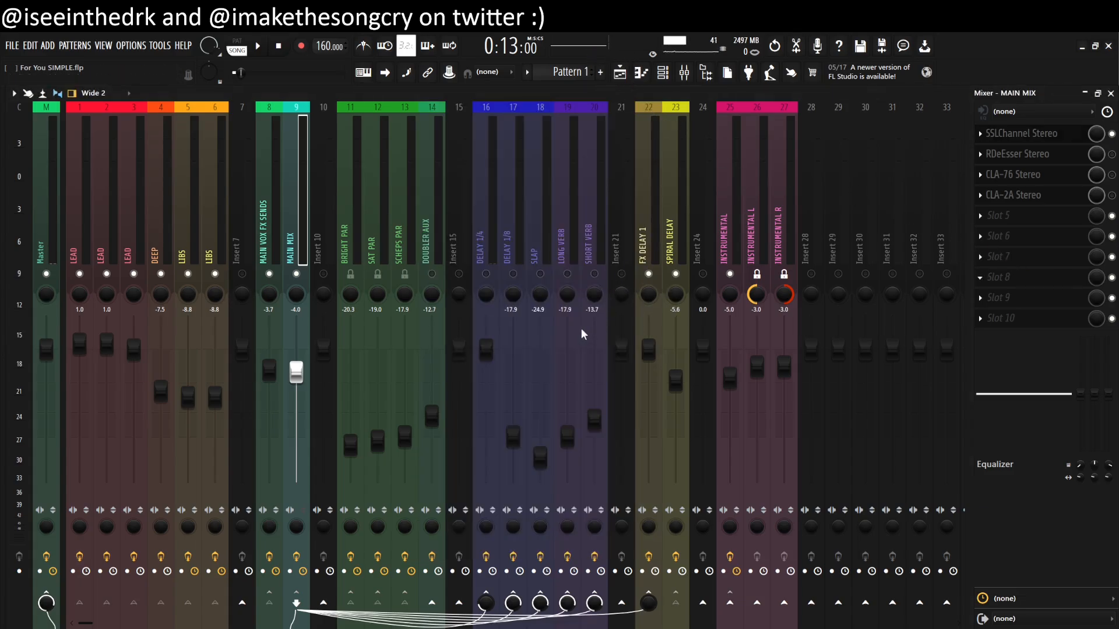
Step: Add REQ 4 to slot 8 of MAIN MIX and boost band 5 by 15.5 dB at 792 Hz with Q 1.31
mouse_move(318, 335)
left_mouse_down()
mouse_move(264, 334)
mouse_move(258, 306)
left_mouse_up()
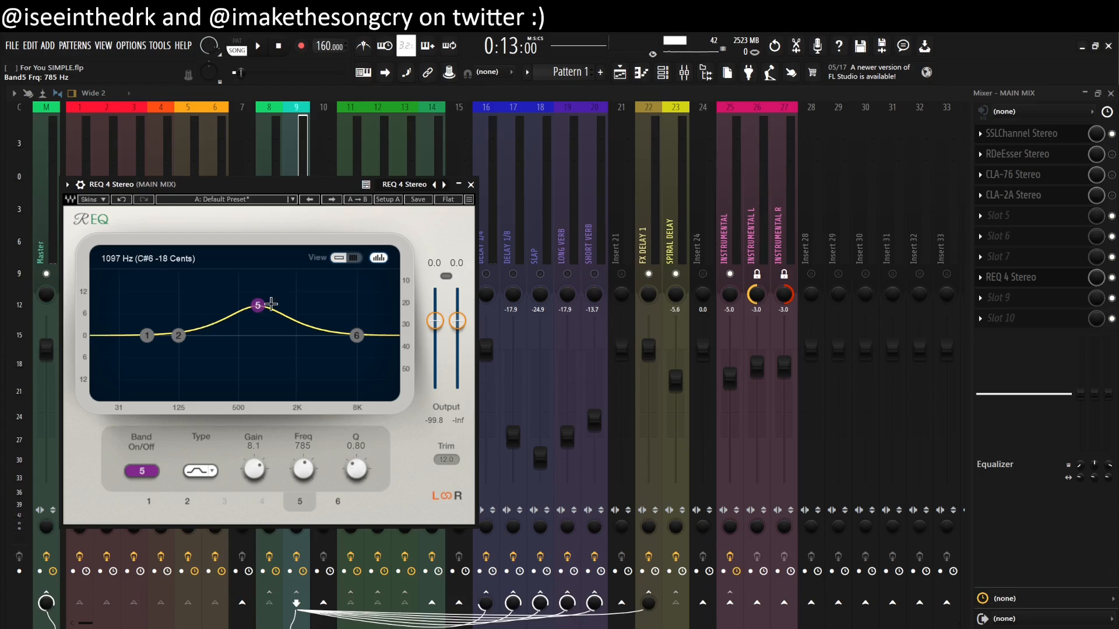
left_click_drag(258, 307, 257, 279)
left_click_drag(356, 470, 356, 450)
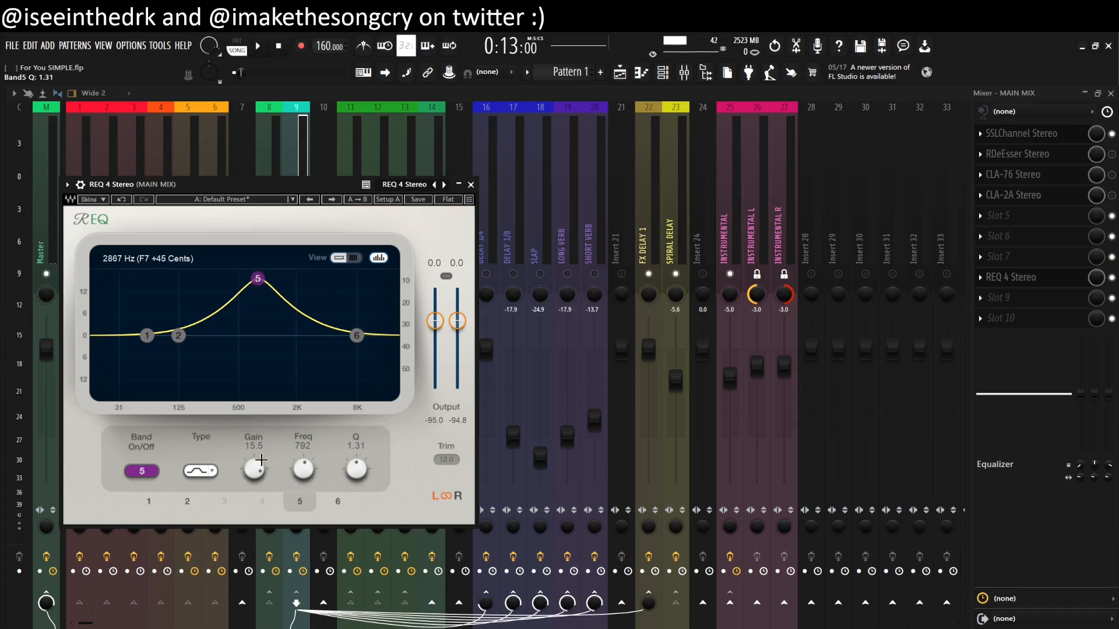
Step: Close REQ 4 and delete it from slot 8 of the MAIN MIX channel
left_click(471, 184)
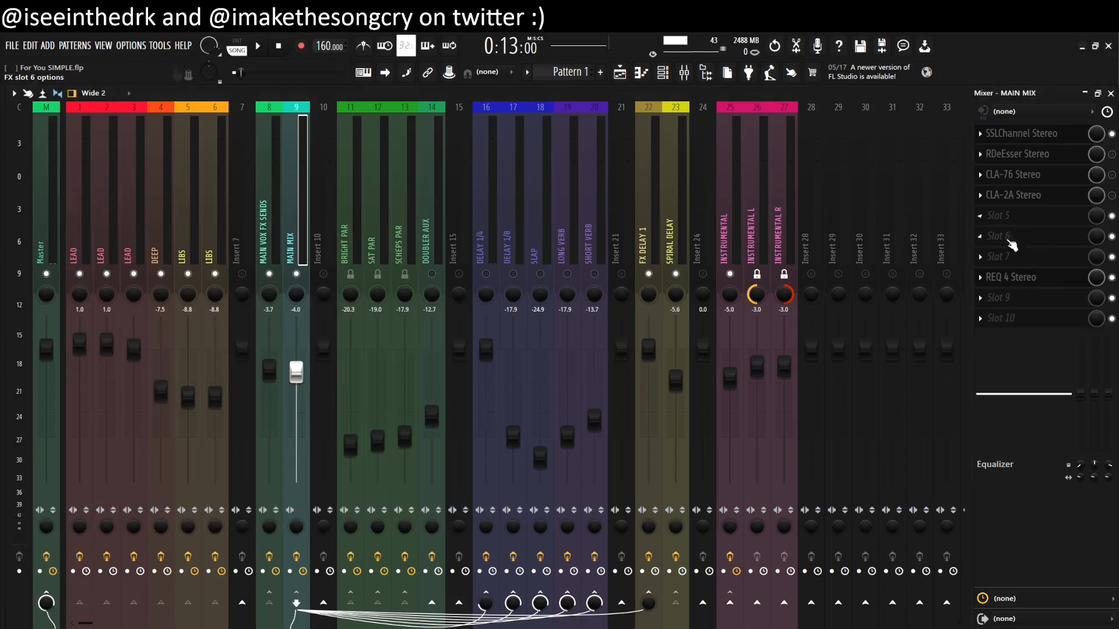
left_click(981, 277)
left_click(996, 306)
left_click(591, 392)
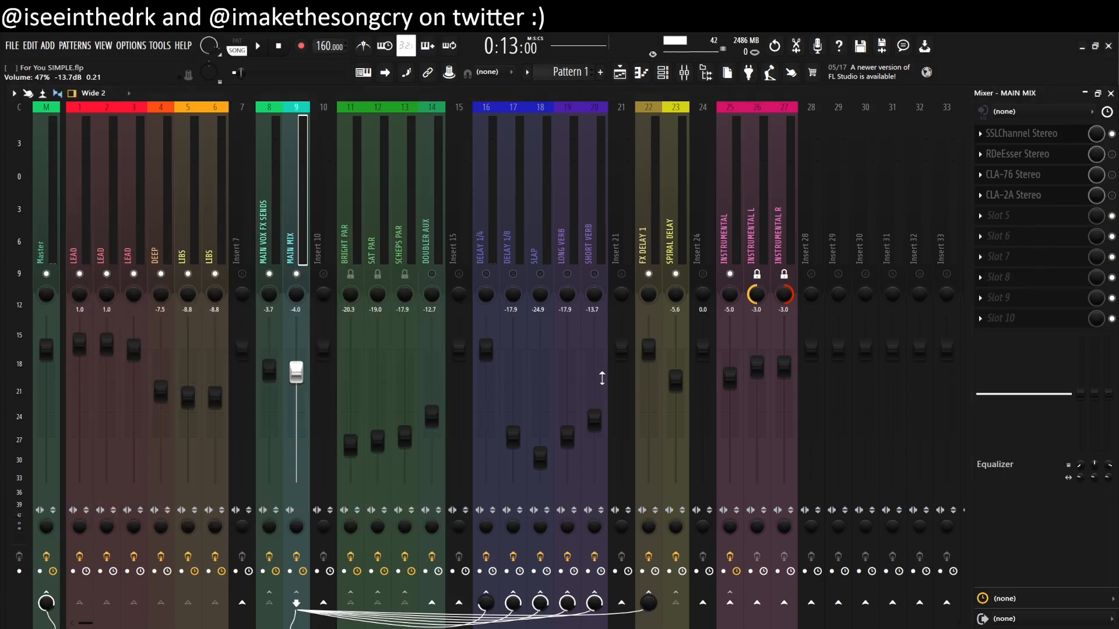
Step: Open SSLChannel on MAIN MIX again and review the LMF band's frequency, gain and Q
left_click(1021, 134)
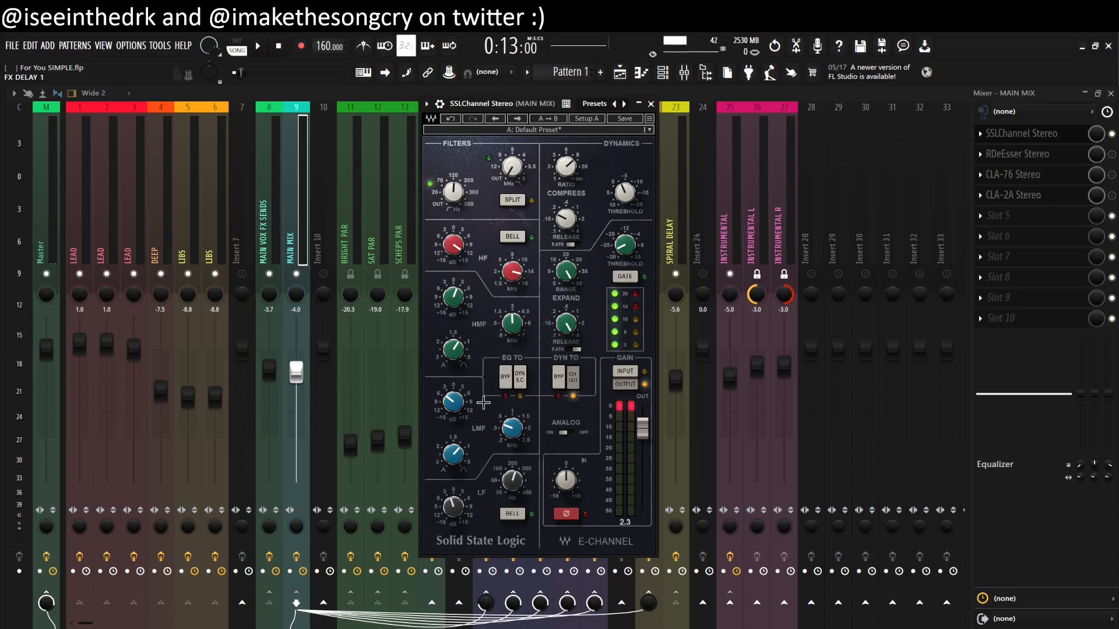
left_click(520, 430)
left_click(455, 403)
left_click(454, 454)
Step: Examine SSLChannel's HMF gain, frequency and Q, followed by the HF frequency and gain
mouse_move(455, 299)
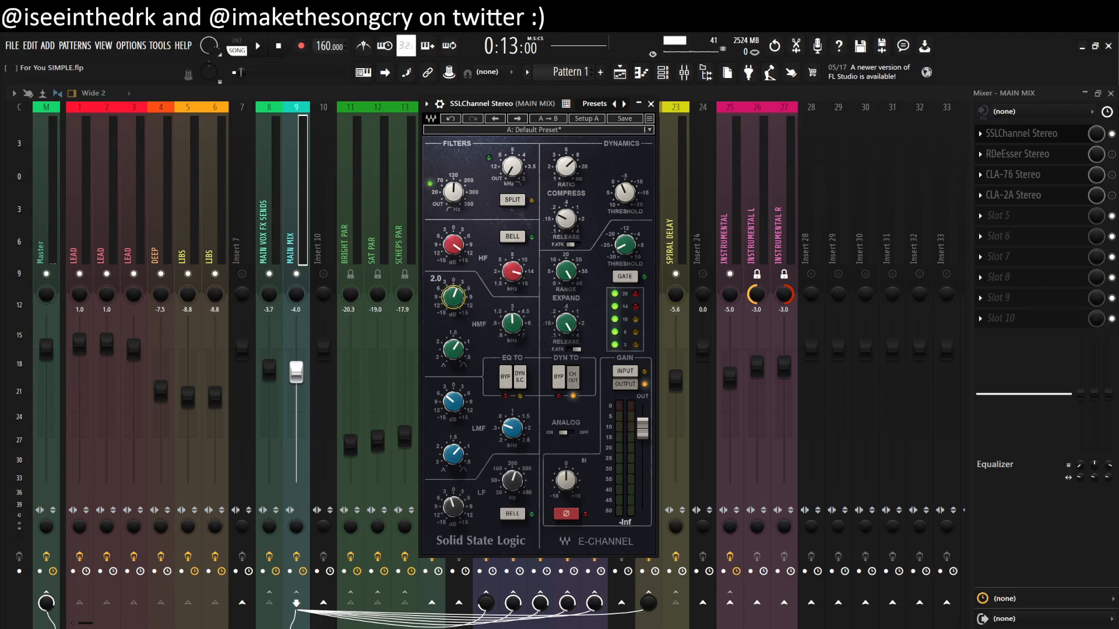
mouse_move(513, 323)
mouse_move(455, 350)
mouse_move(453, 452)
mouse_move(513, 272)
mouse_move(455, 244)
Step: Close SSLChannel and audition the vocals with it bypassed on the MAIN MIX channel
left_click(651, 104)
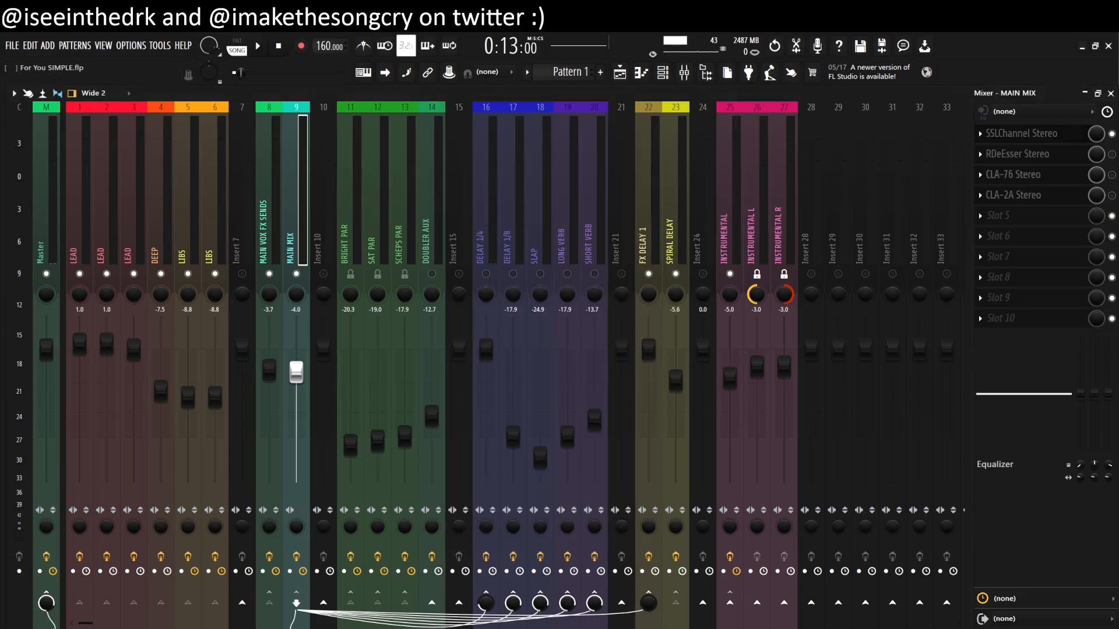
key("space")
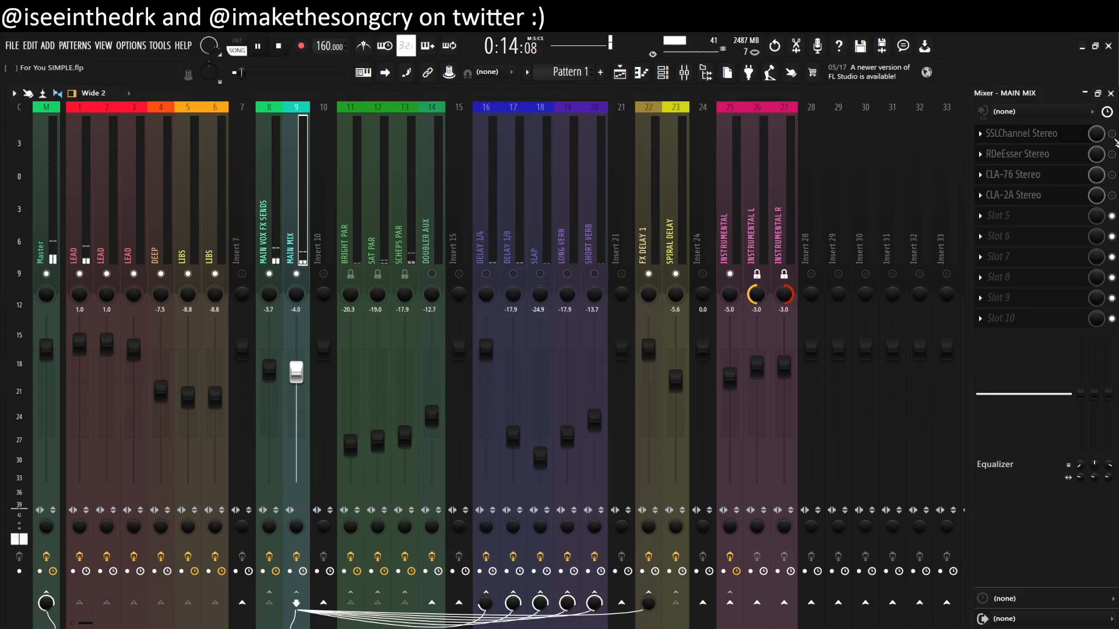
key("space")
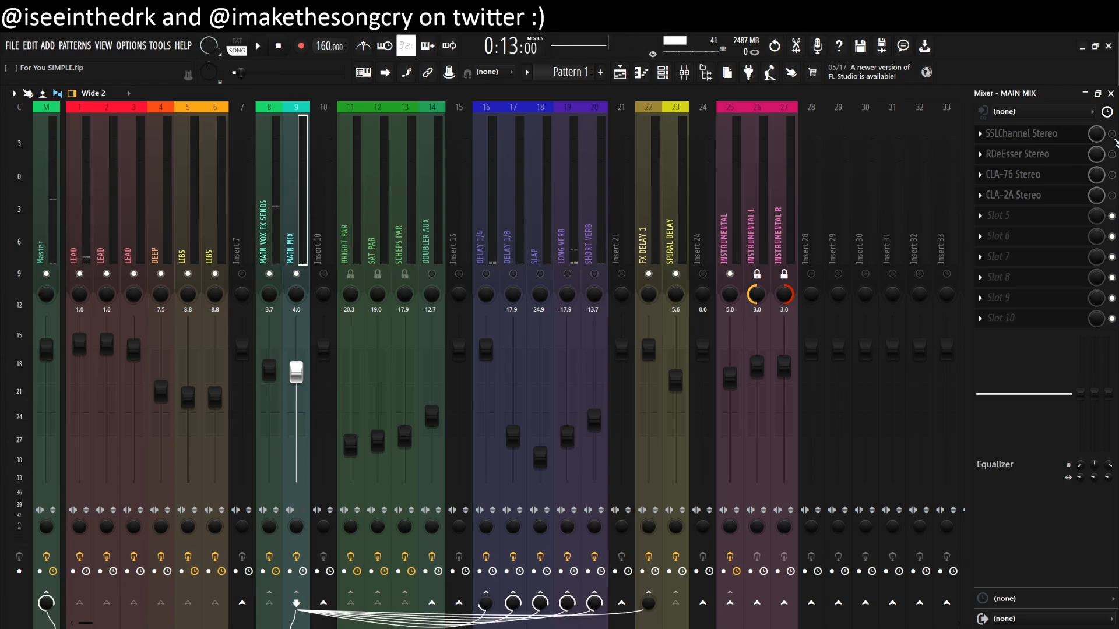
Step: With SSLChannel enabled again, open it, check the HF gain and compressor ratio, and toggle the compressor's fast attack
left_click(1043, 133)
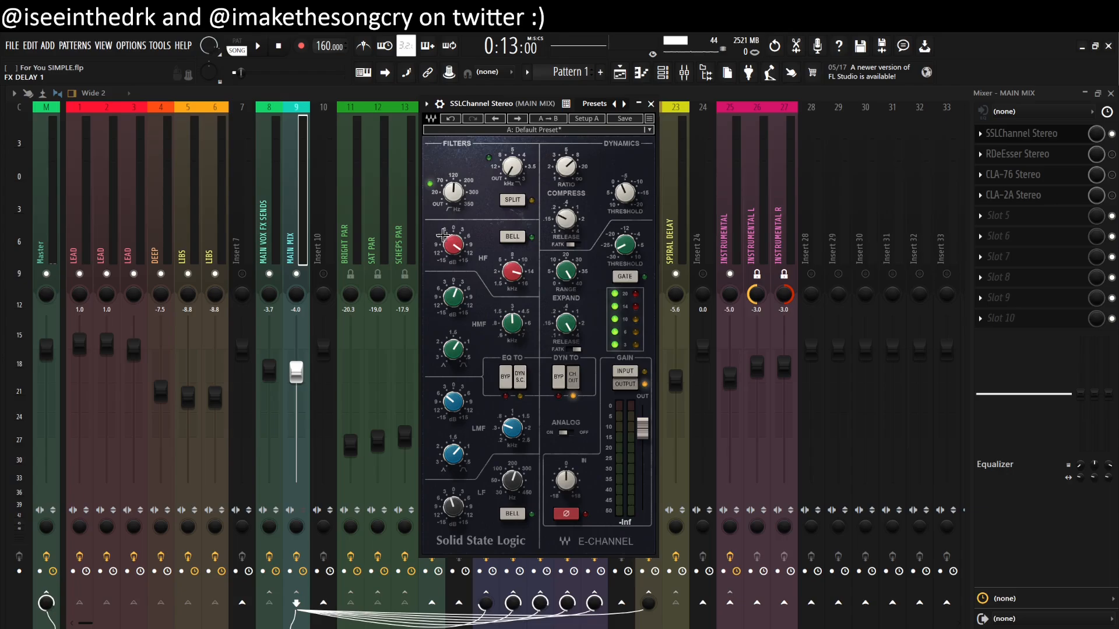
left_click(460, 241)
left_click_drag(570, 177, 570, 174)
left_click(574, 244)
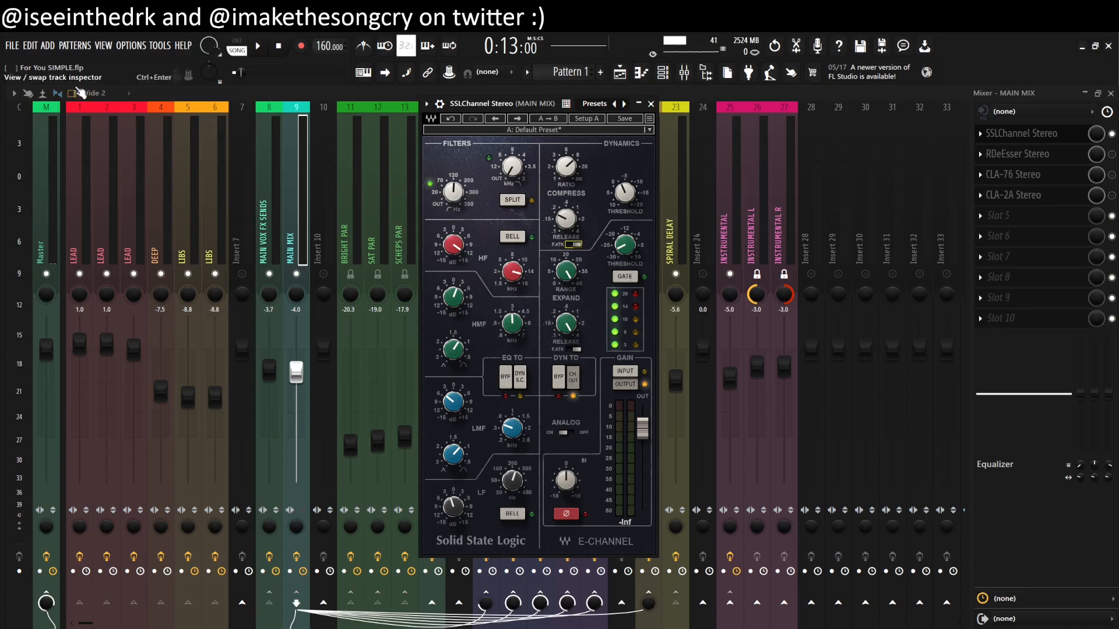
left_click(575, 245)
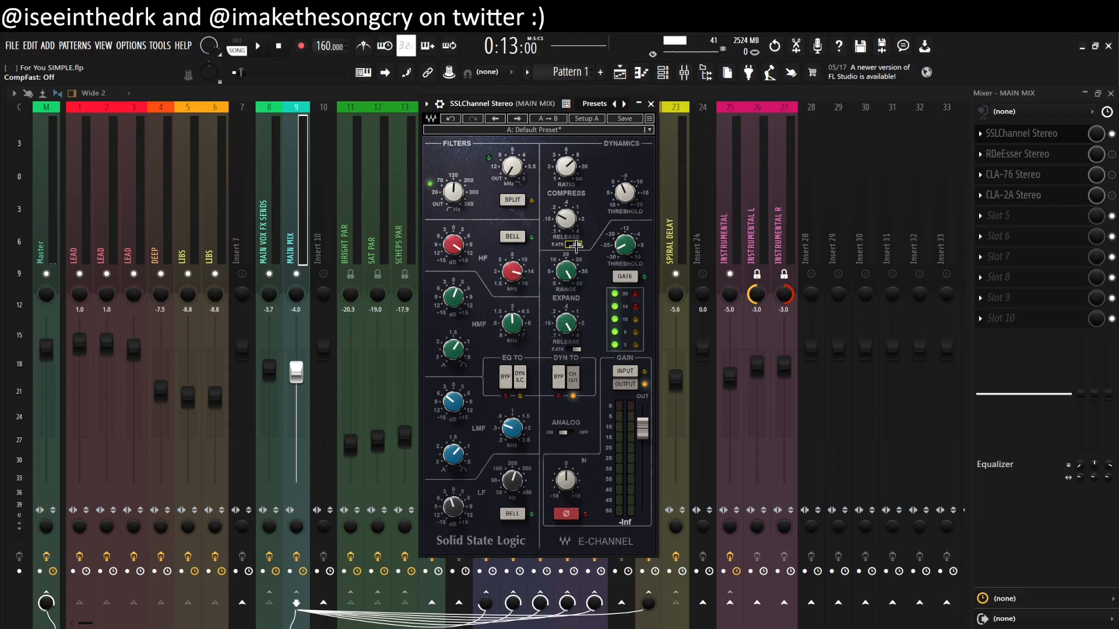
left_click(575, 246)
Step: Set the SSLChannel compressor's release to 0.18 and review its ratio and threshold
left_click(566, 220)
left_click_drag(566, 220, 565, 220)
left_click(566, 167)
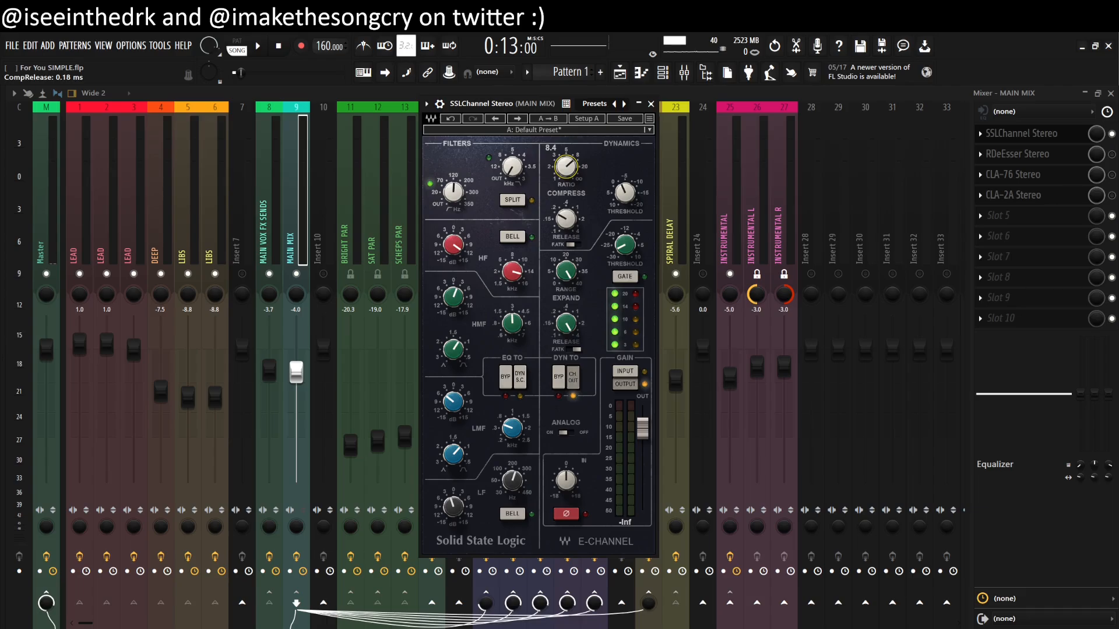
left_click(625, 192)
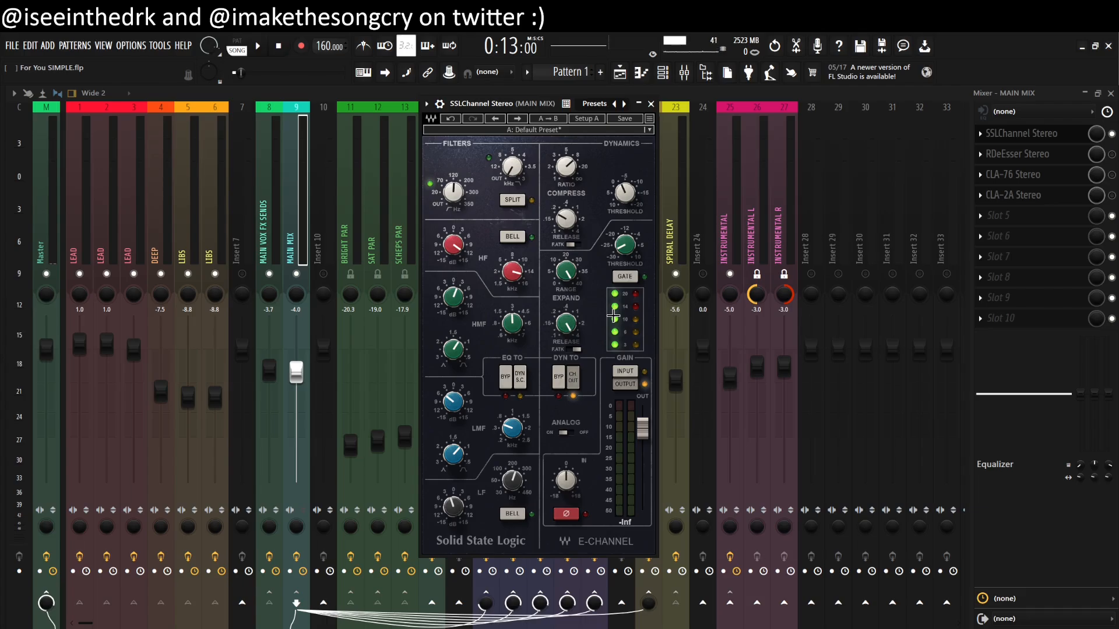
Step: Review SSLChannel's expander range, expander release and analog switch, saving the project before closing the plugin
left_click(572, 270)
mouse_move(572, 282)
mouse_move(566, 323)
key("ctrl+s")
left_click(568, 432)
left_click(651, 104)
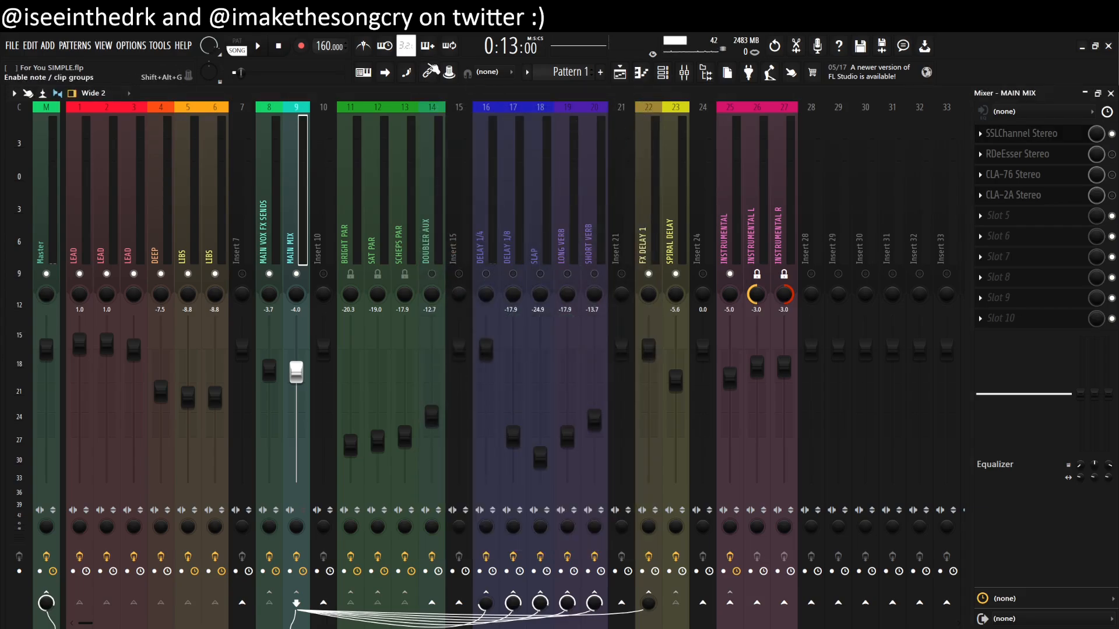
Step: Audition the LEAD 1 vocal in the playlist with SSLChannel enabled and stop playback
left_click(1110, 94)
scroll(468, 242, "down", 3)
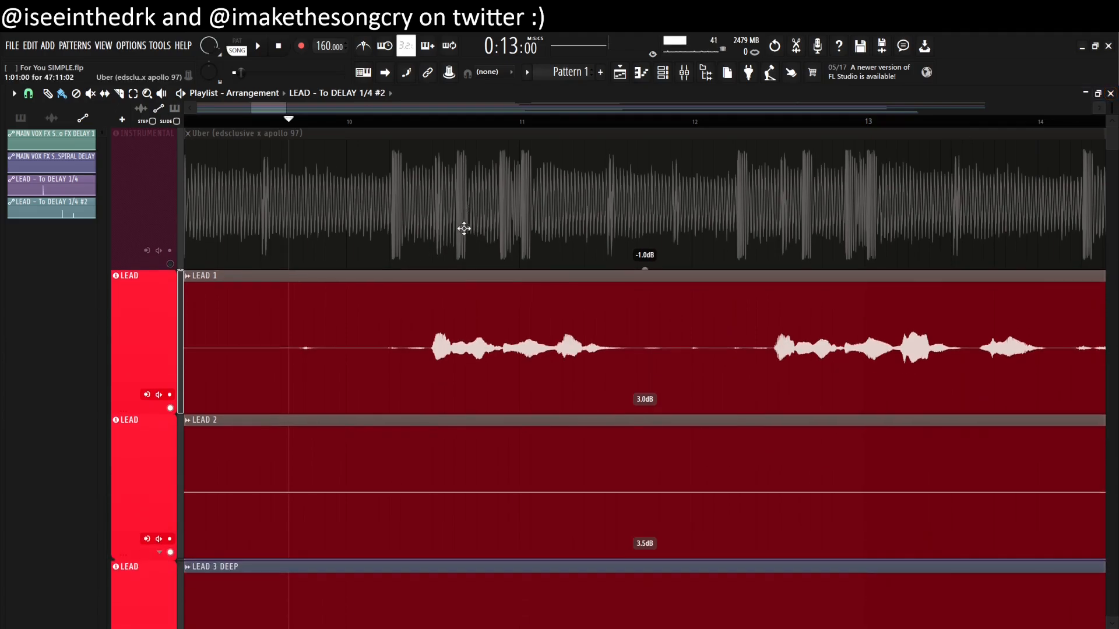
scroll(464, 229, "down", 4)
scroll(460, 231, "down", 2)
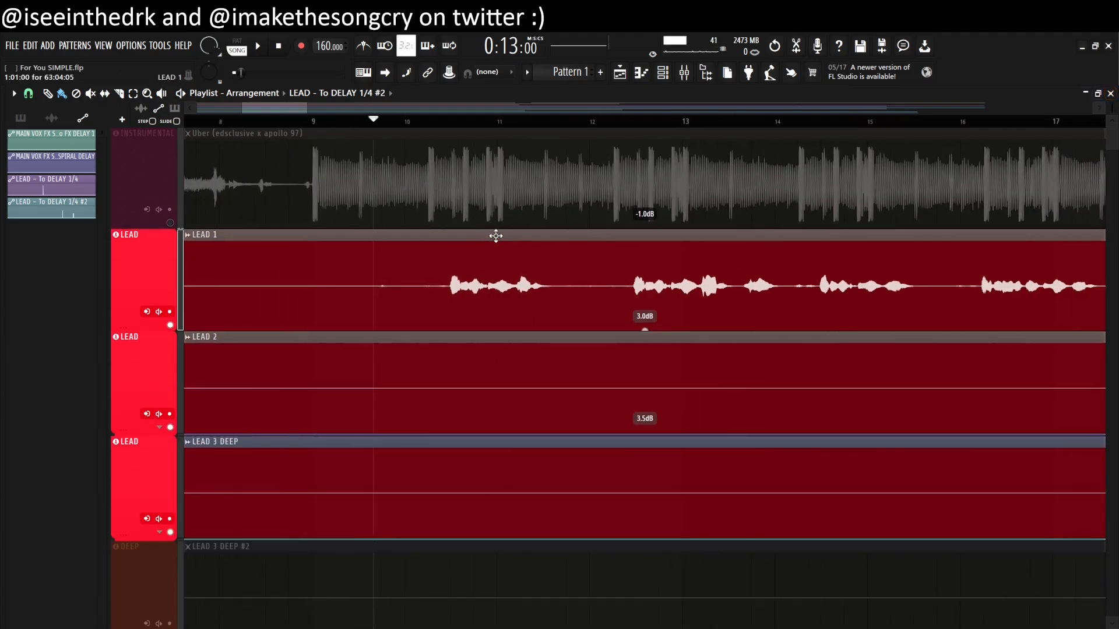
scroll(496, 235, "down", 1)
key("space")
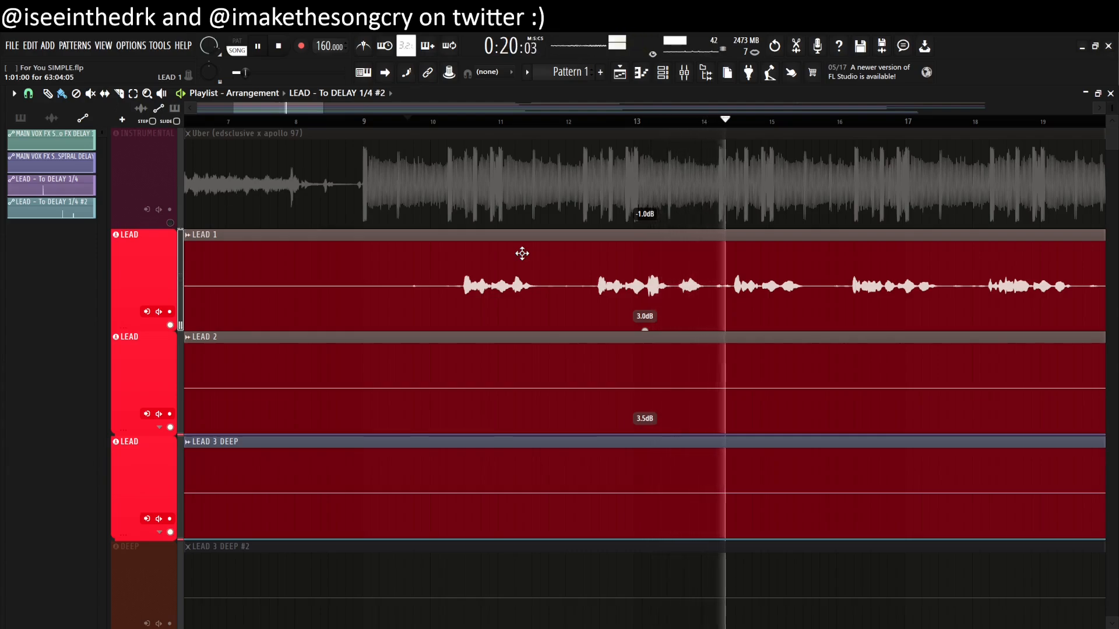
key("space")
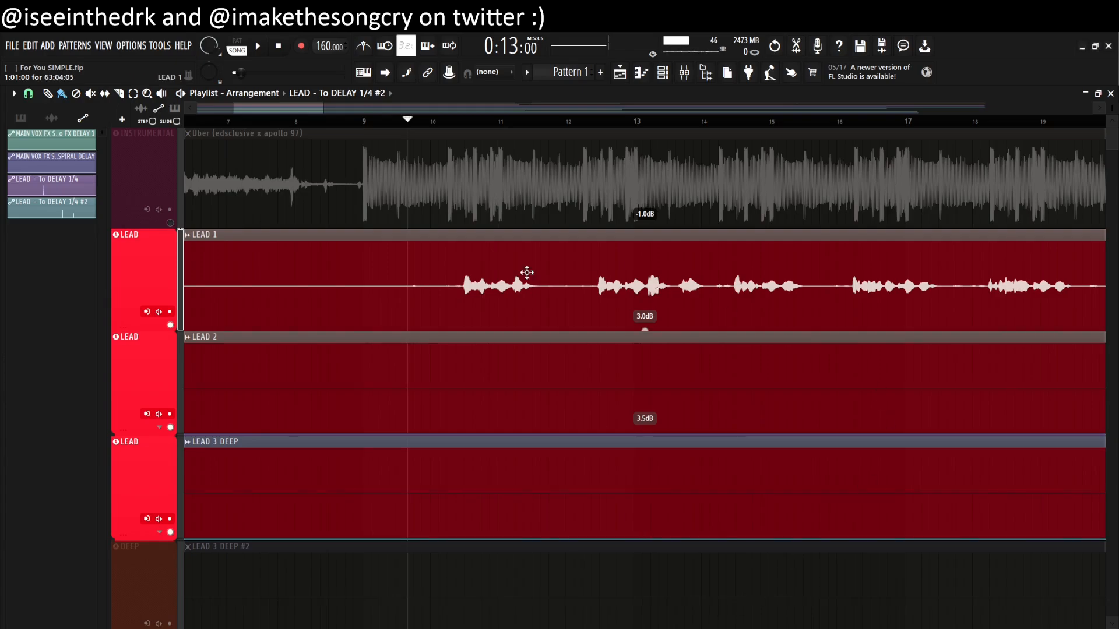
Step: Enable RDeEsser on MAIN MIX and review its settings, trying the band-pass filter type before returning to high-pass
key("F9")
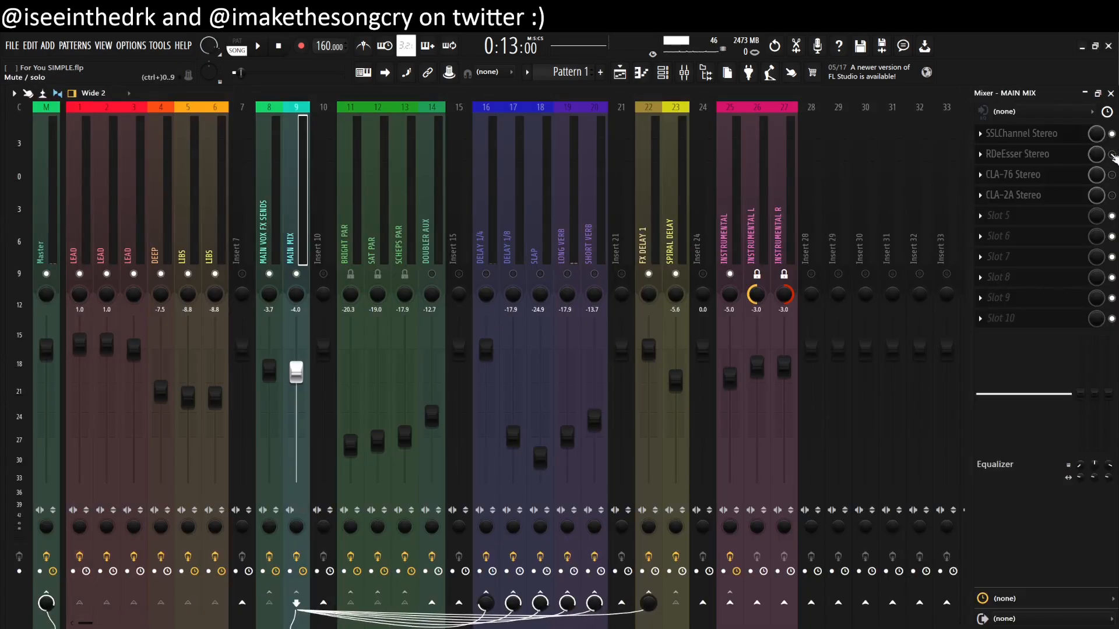
left_click(1026, 154)
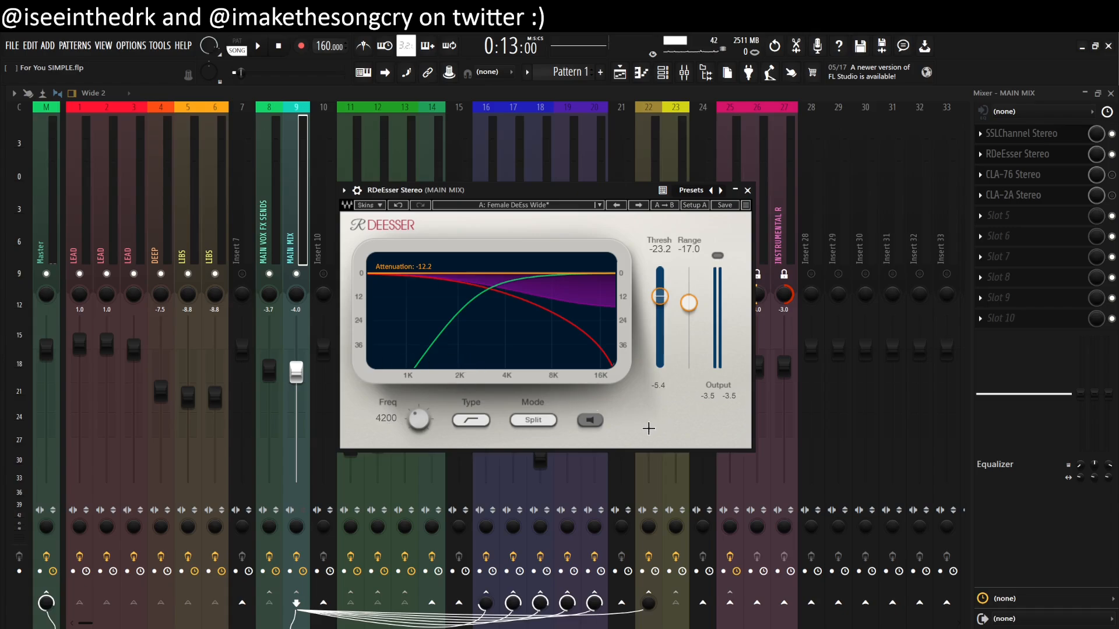
left_click(473, 421)
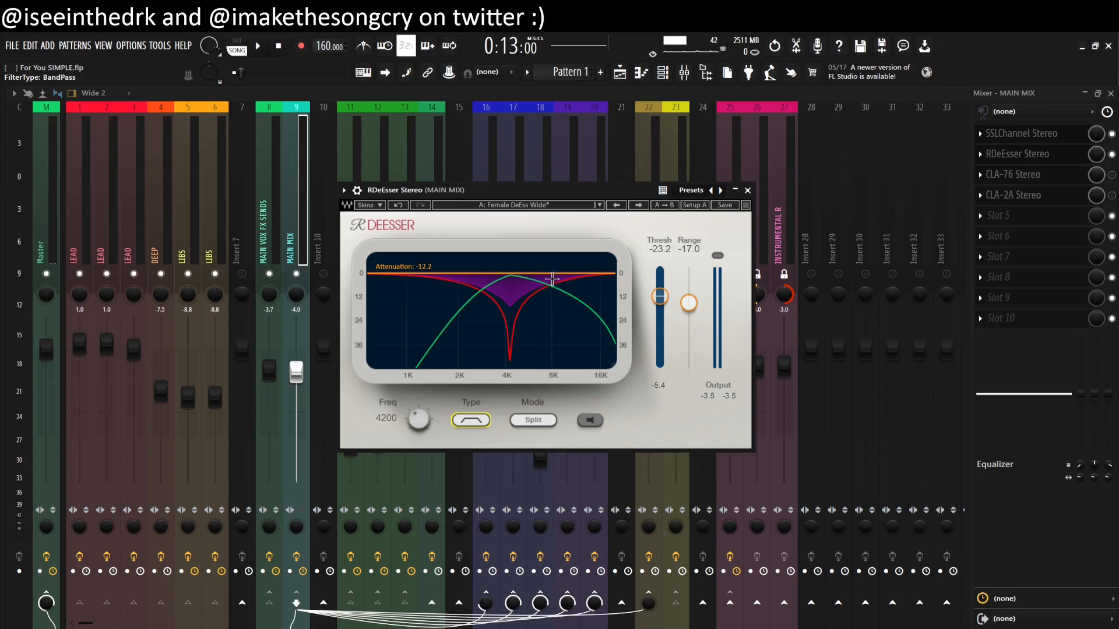
left_click(476, 420)
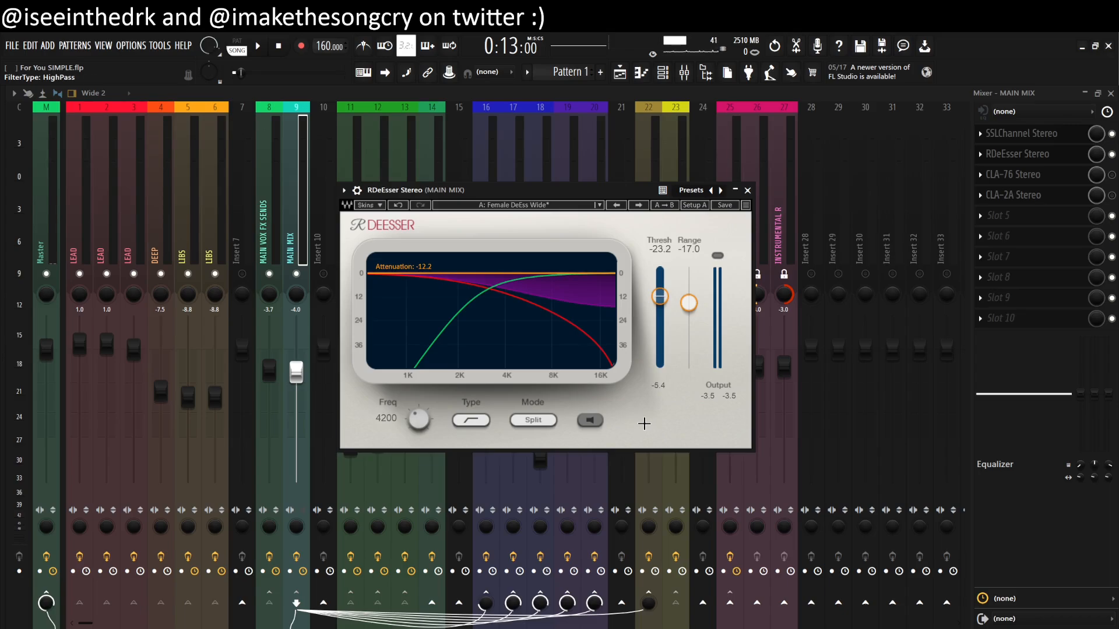
left_click(690, 301)
left_click(748, 190)
Step: Audition the lead vocal from the playlist with RDeEsser enabled
left_click(1110, 94)
key("space")
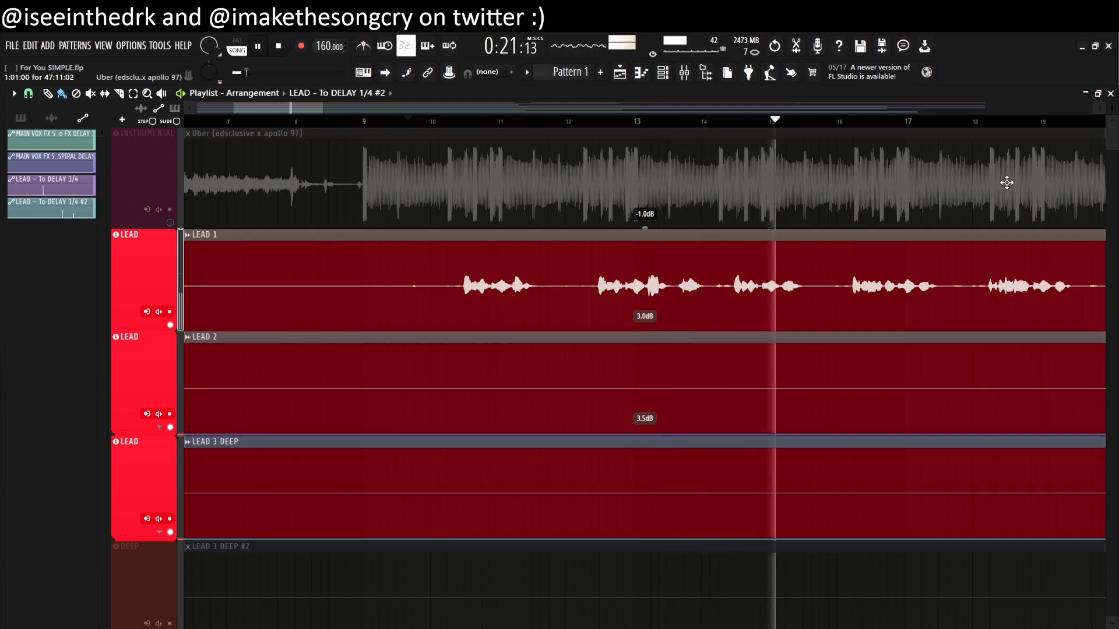
key("space")
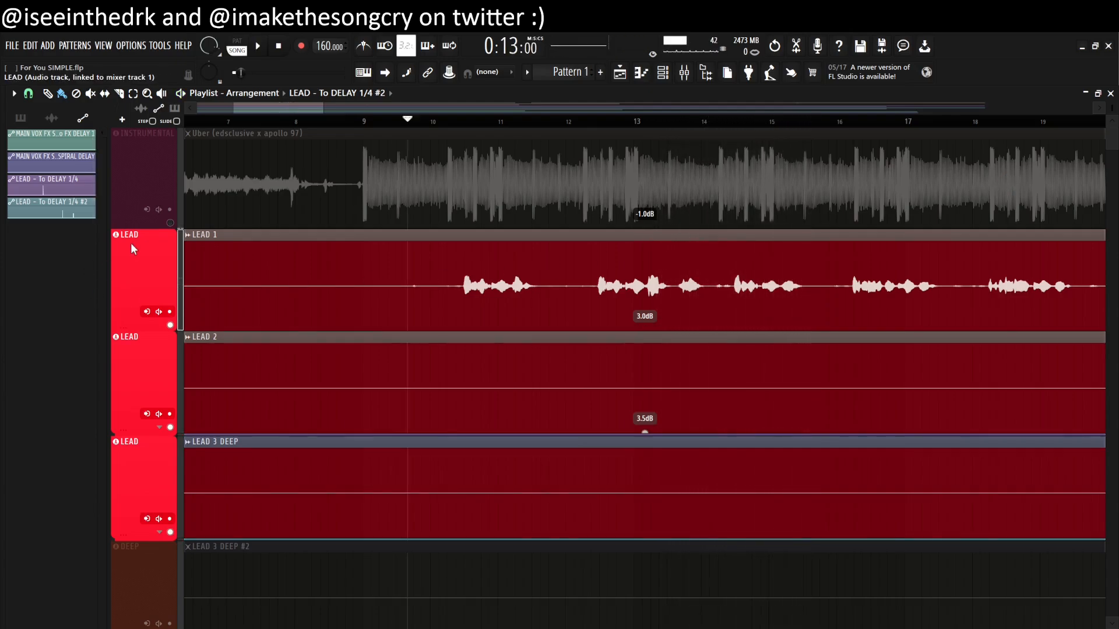
Step: Enable CLA-76 on MAIN MIX and examine its input, output, attack and ratio controls
key("F9")
left_click(303, 220)
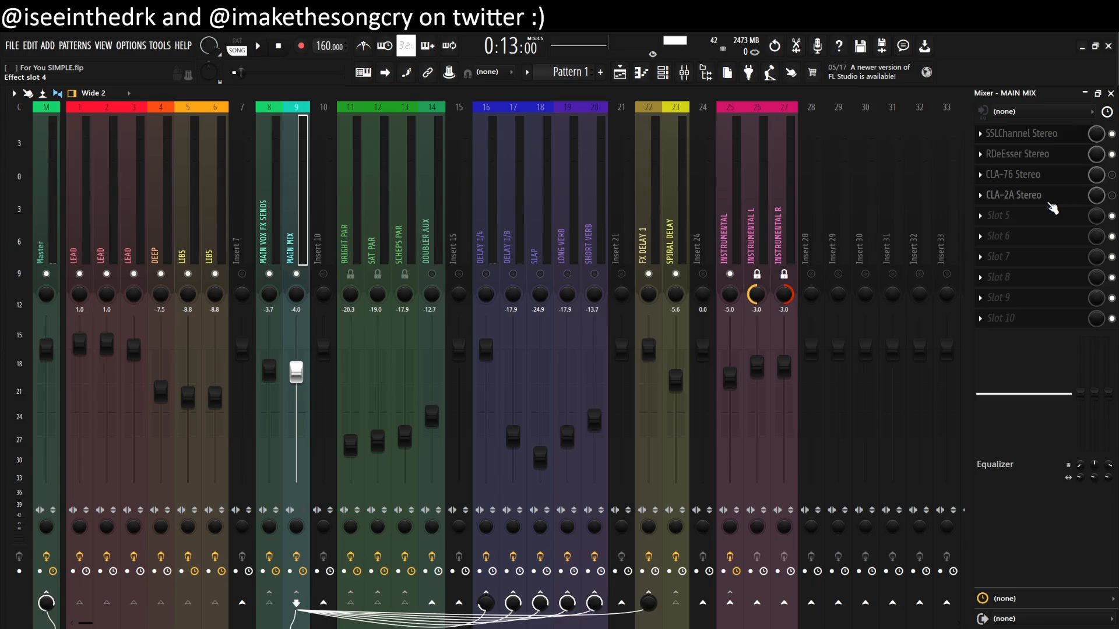
left_click(1043, 175)
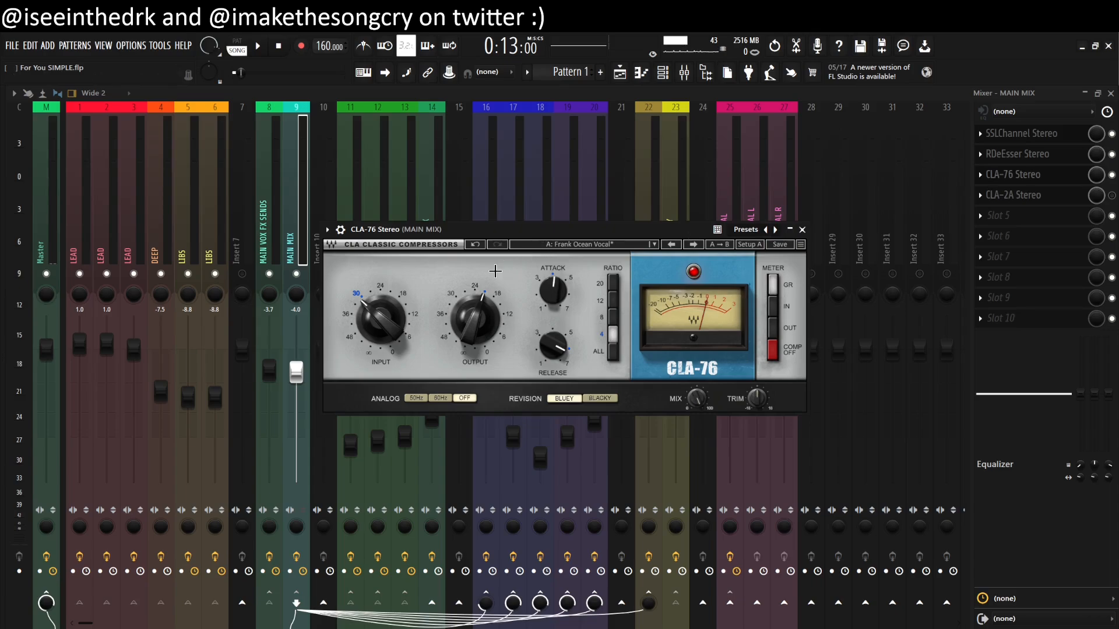
mouse_move(380, 318)
mouse_move(475, 319)
mouse_move(552, 289)
mouse_move(553, 289)
left_click(615, 333)
left_click(802, 229)
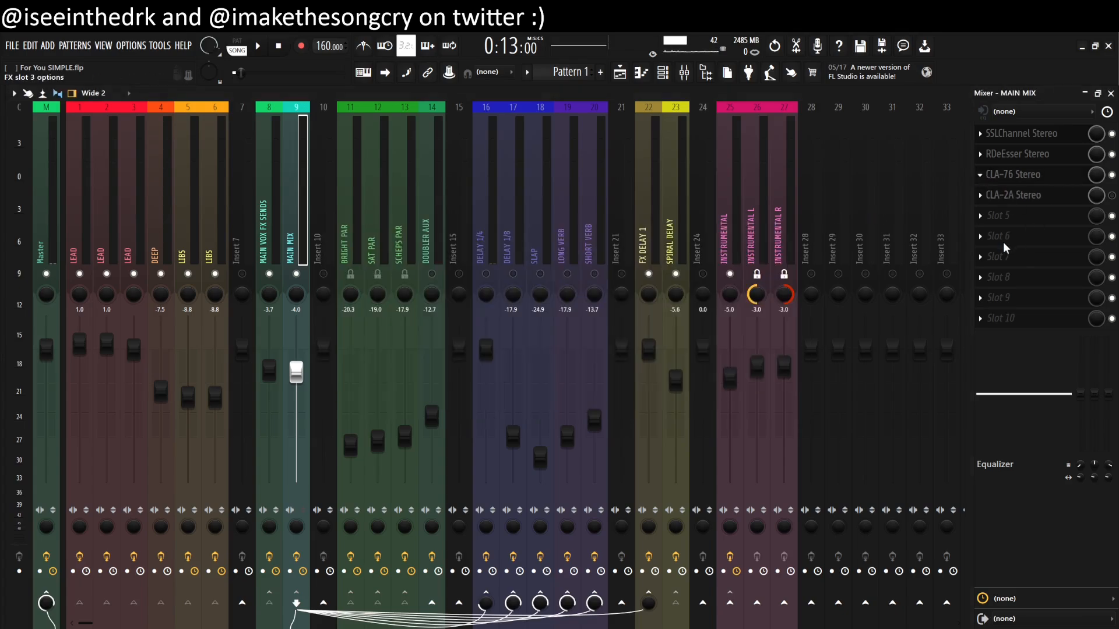
Step: Load a second CLA-76 with the Frank Ocean Vocal preset into slot 7 for comparison, and remove it
left_click_drag(1004, 248, 1018, 261)
left_click(295, 185)
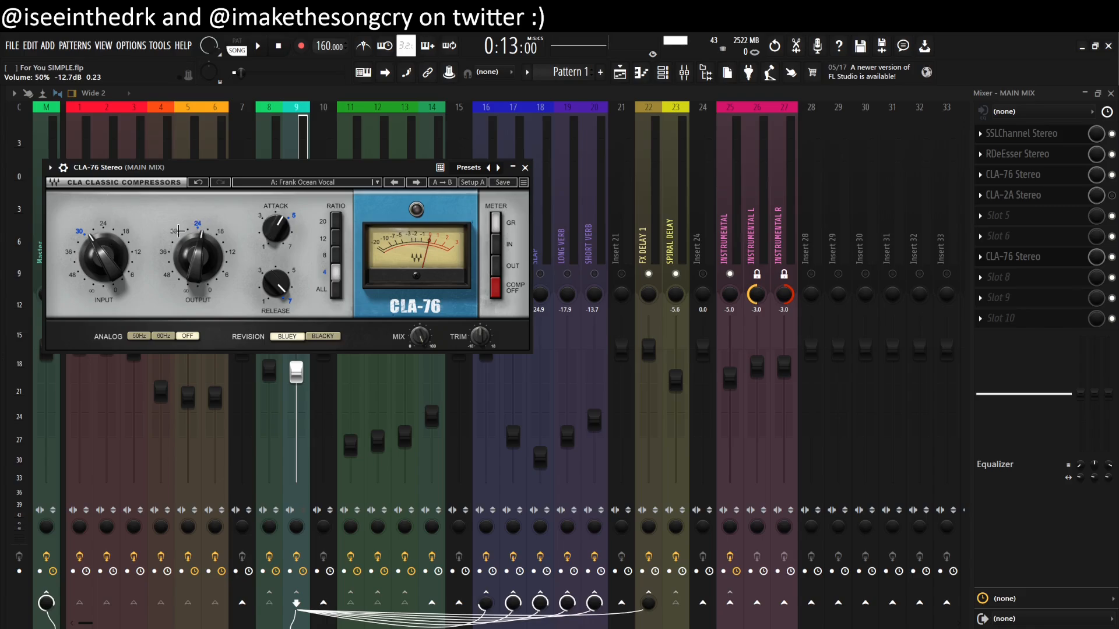
left_click_drag(336, 186, 650, 207)
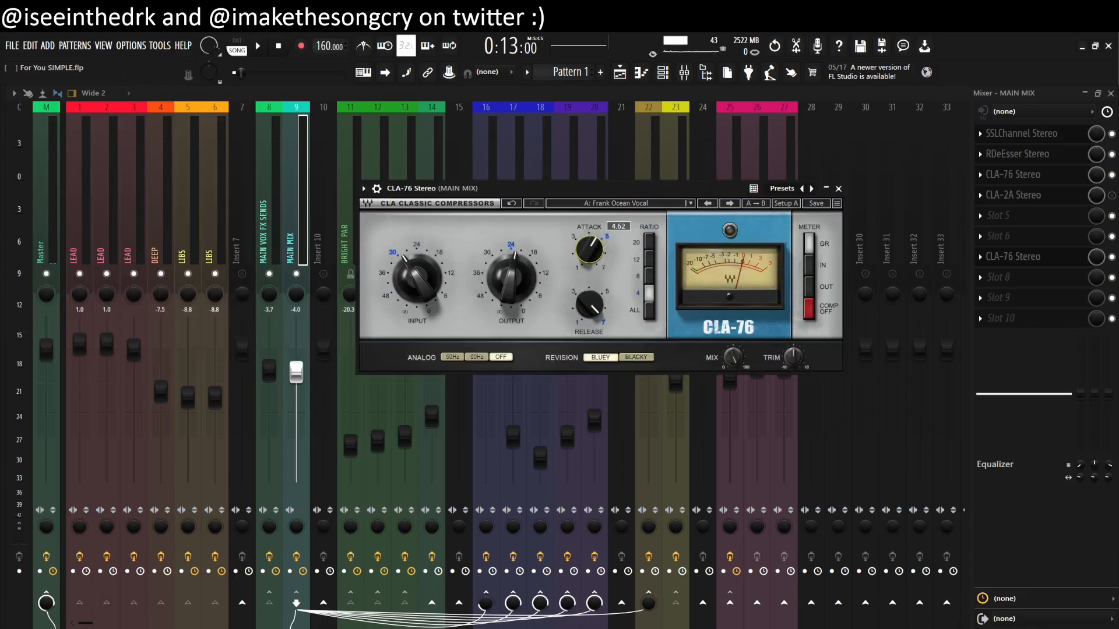
left_click(1013, 257)
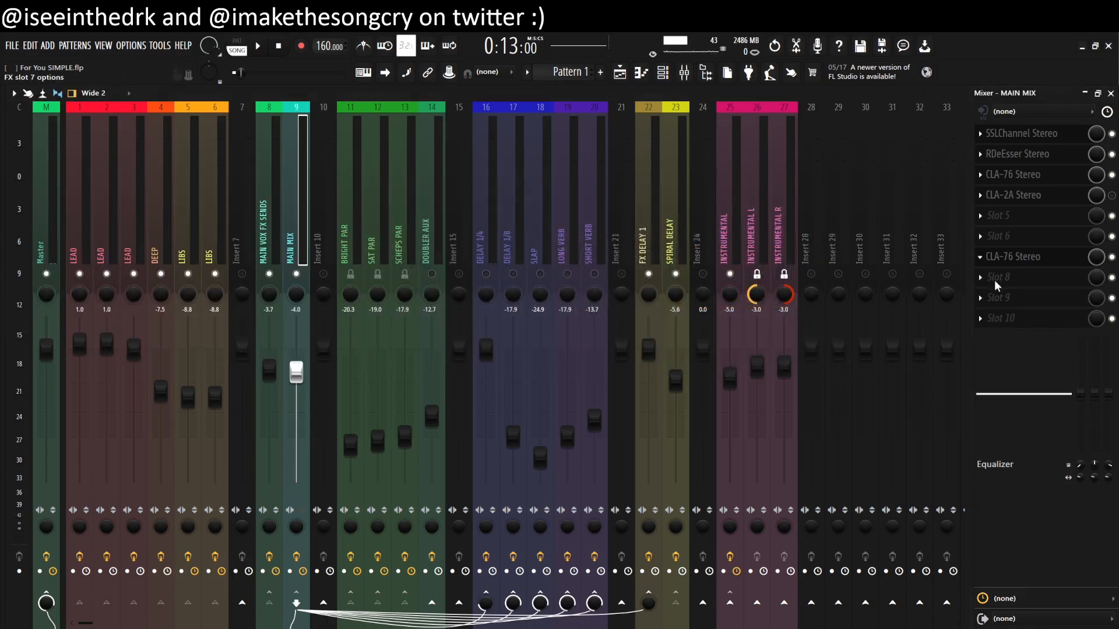
Step: Reopen the CLA-76 in slot 3 and examine its input and output knobs before closing it
left_click(1031, 175)
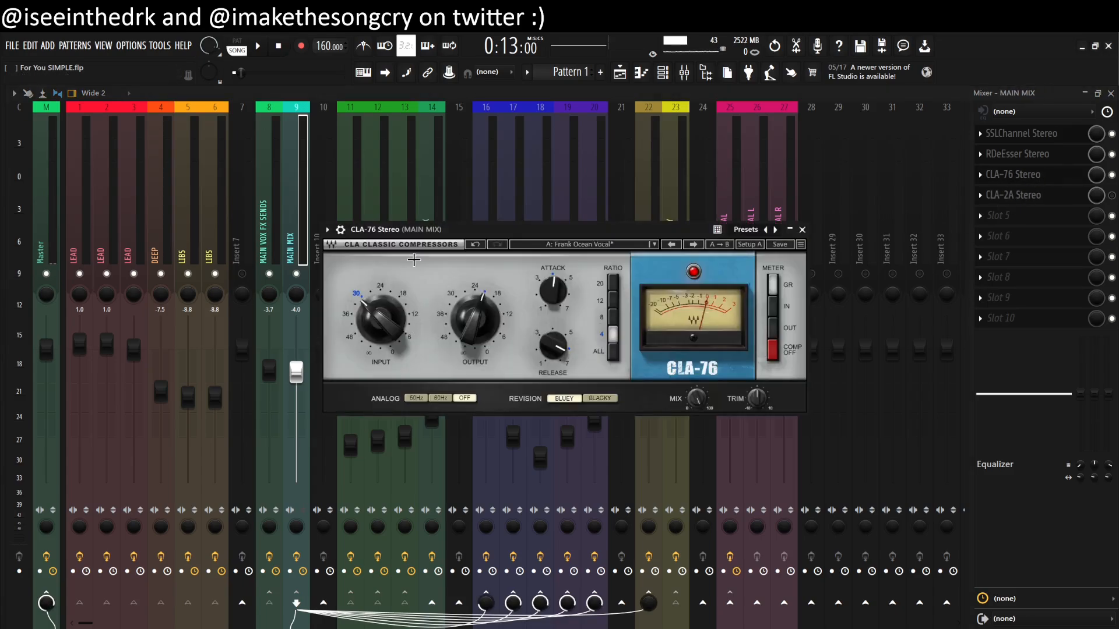
left_click(382, 319)
mouse_move(483, 322)
left_click_drag(483, 322, 482, 321)
left_click(478, 324)
left_click(803, 231)
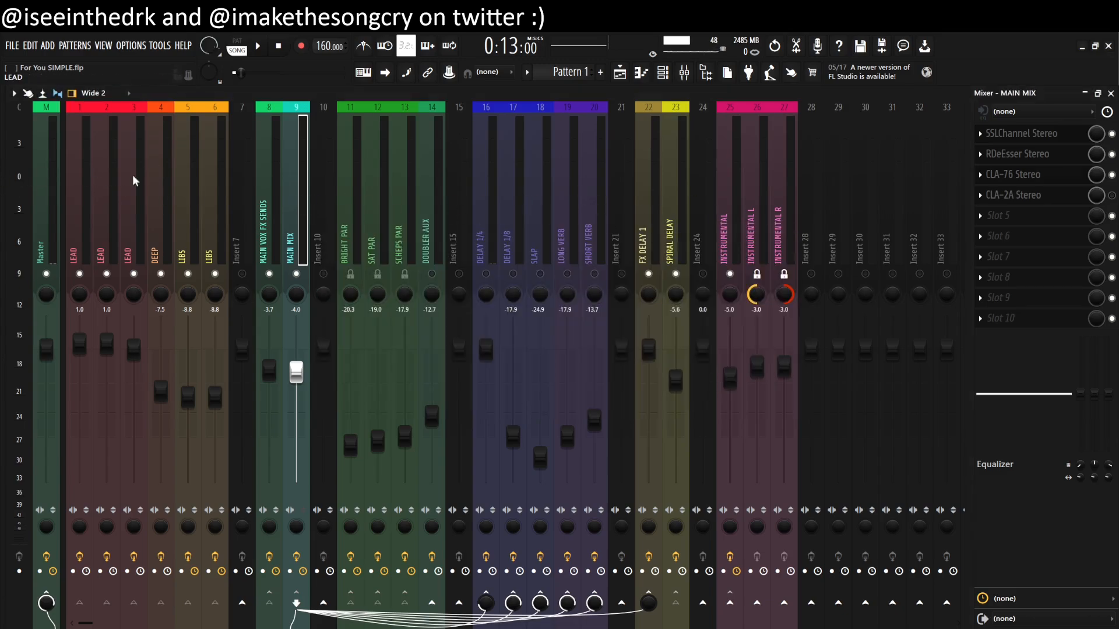
Step: Glance at Waves Tune Real-Time on the first LEAD channel, and review the attack and release of MAIN MIX's CLA-76
left_click(81, 197)
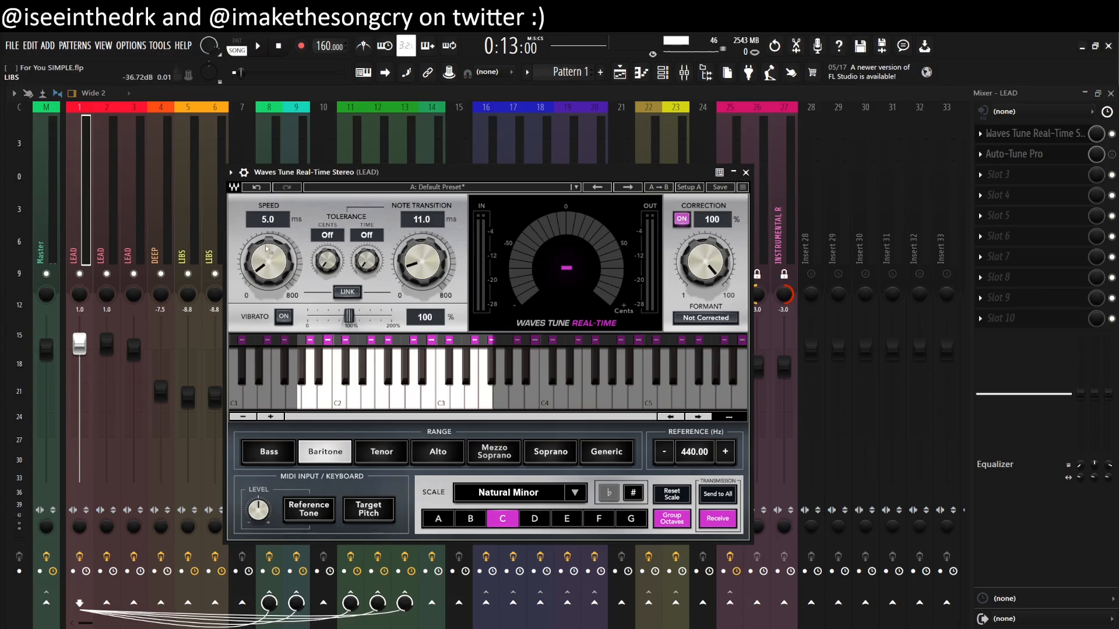
left_click(746, 173)
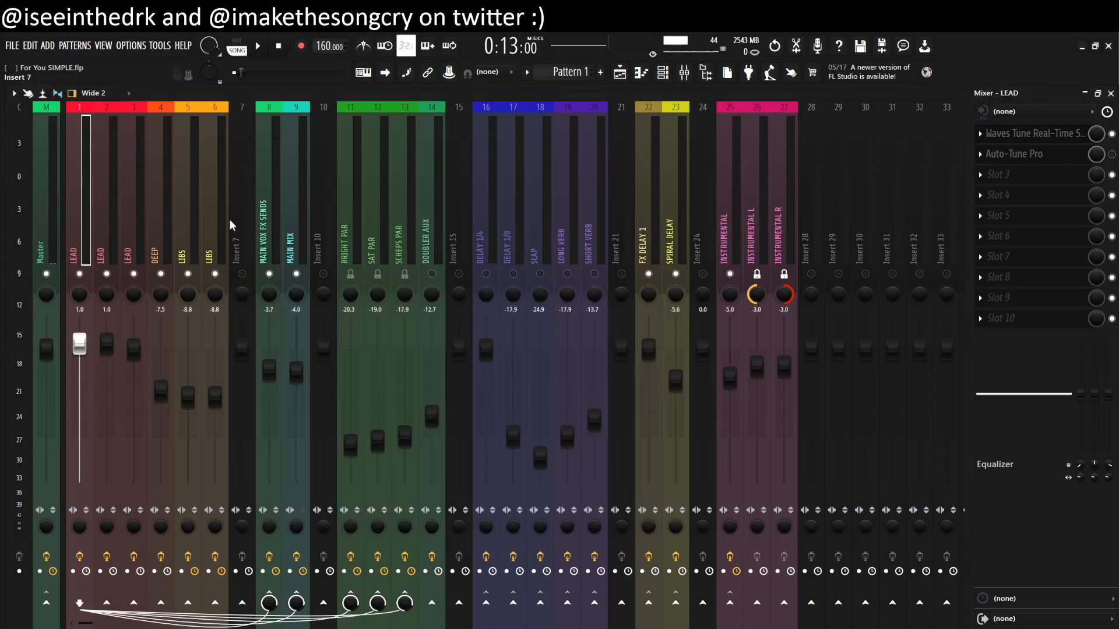
left_click(296, 222)
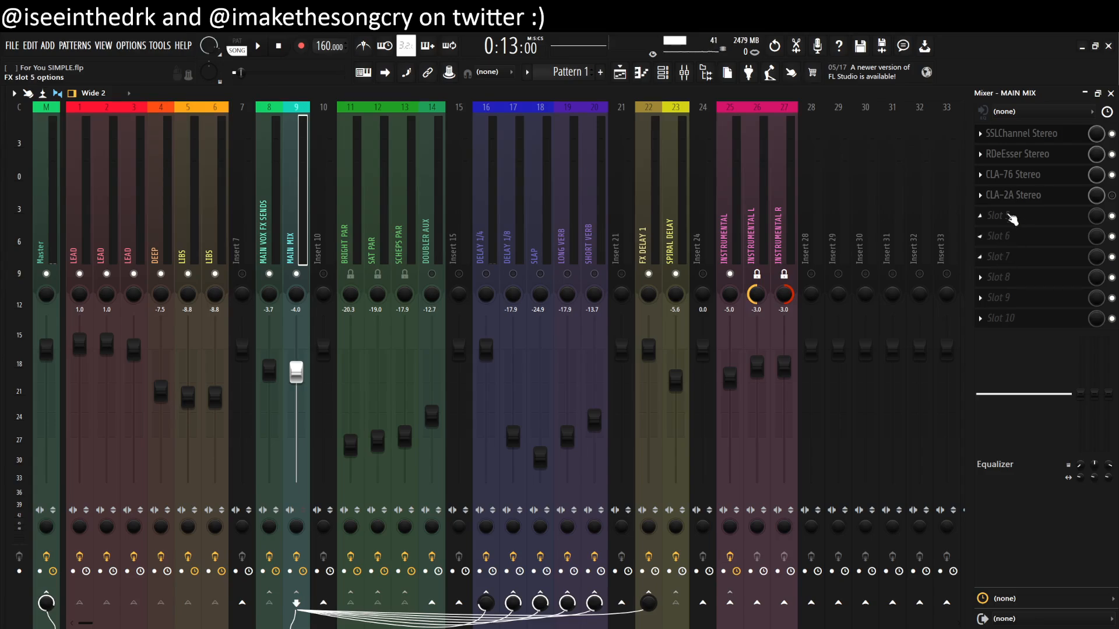
left_click(1014, 174)
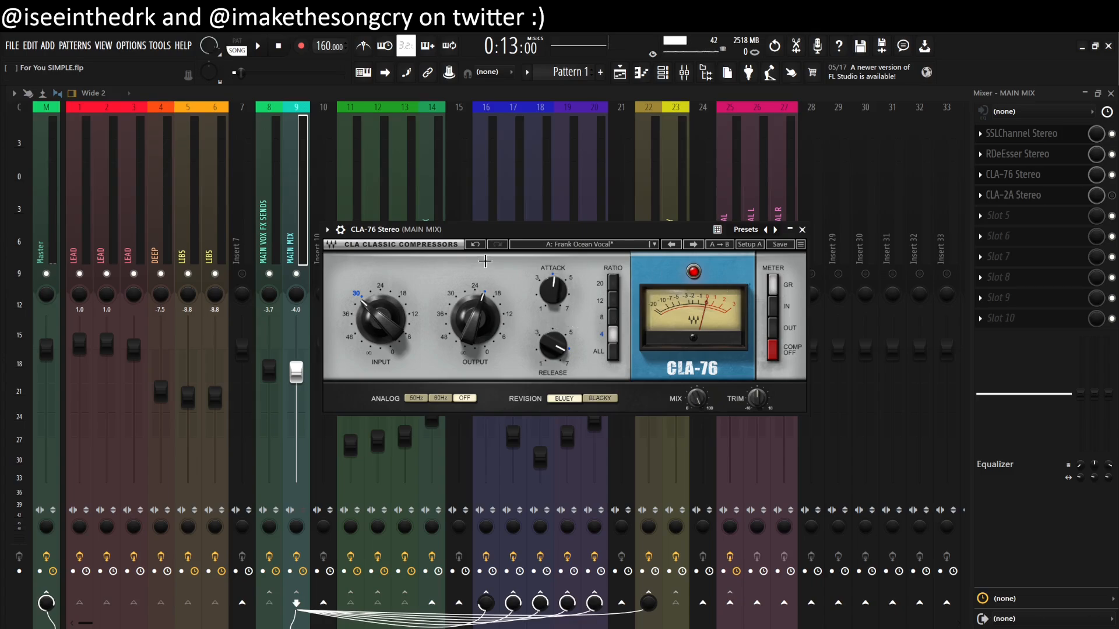
left_click(550, 289)
left_click(548, 348)
mouse_move(536, 230)
left_mouse_down()
mouse_move(610, 215)
mouse_move(517, 279)
mouse_move(533, 268)
mouse_move(533, 221)
left_mouse_up()
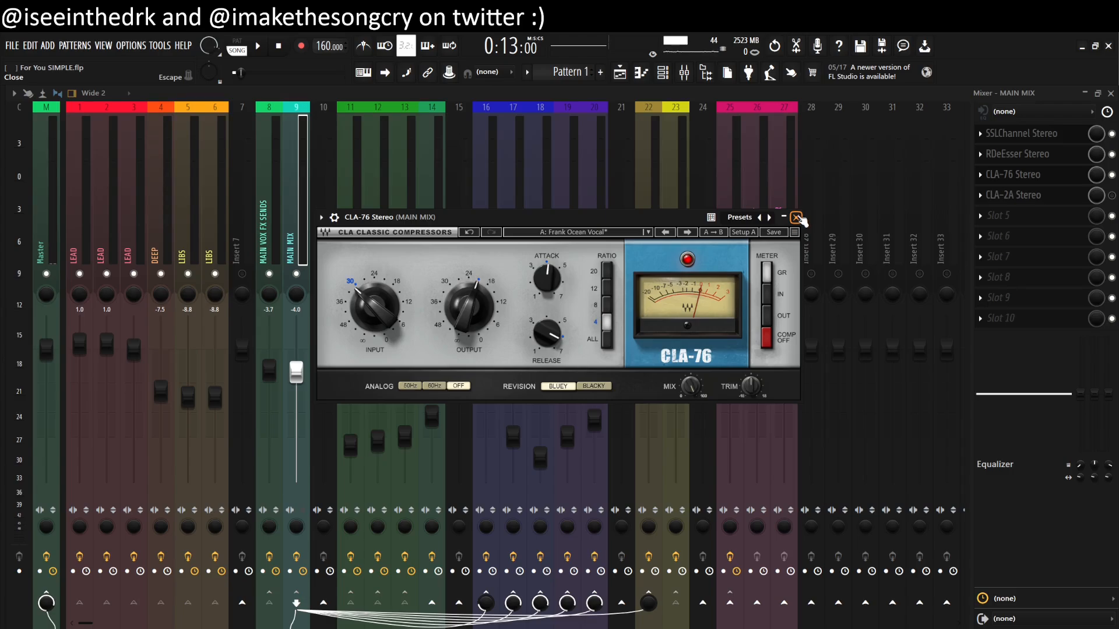
left_click(796, 218)
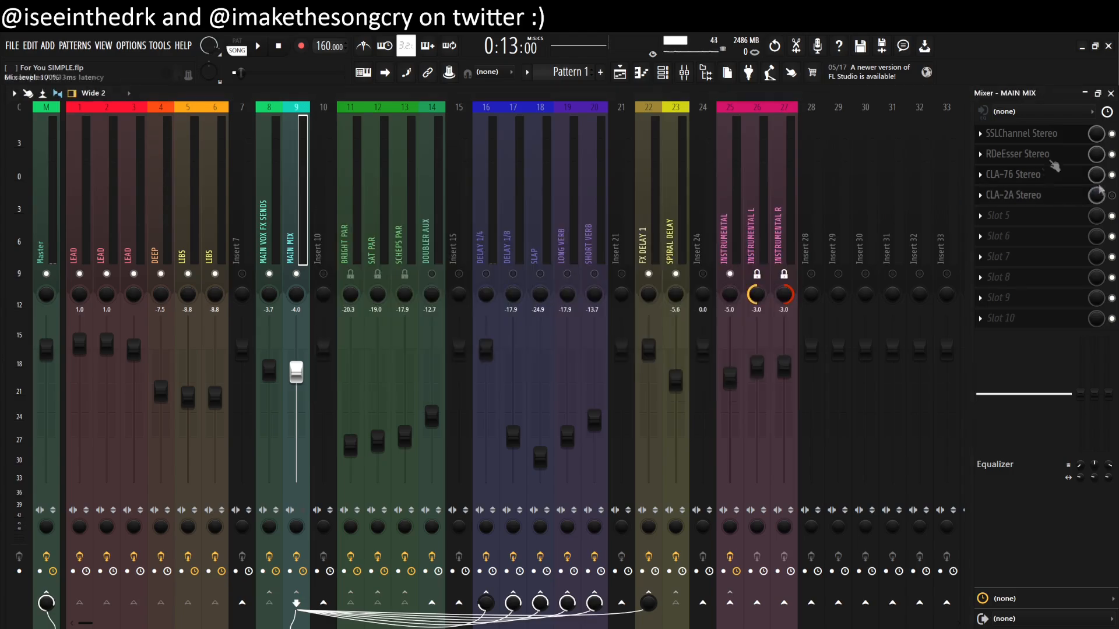
Step: Audition the lead vocal with CLA-76 enabled, following the LEAD 1 clip in the playlist
left_click(1111, 93)
key("space")
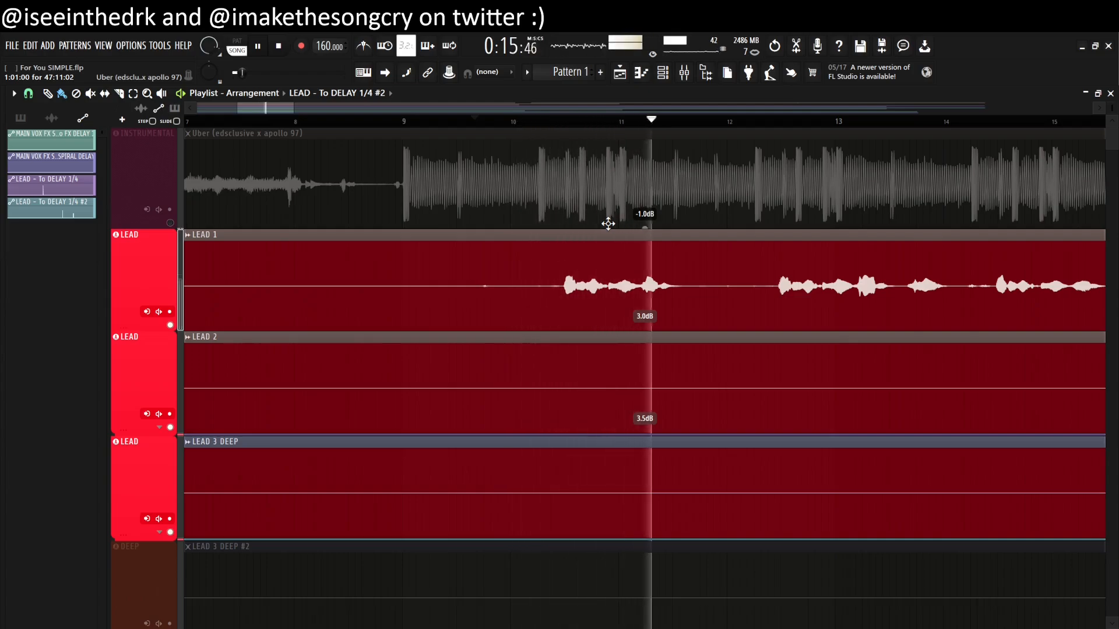
scroll(646, 268, "down", 4)
left_click_drag(749, 359, 498, 340)
scroll(497, 340, "up", 2)
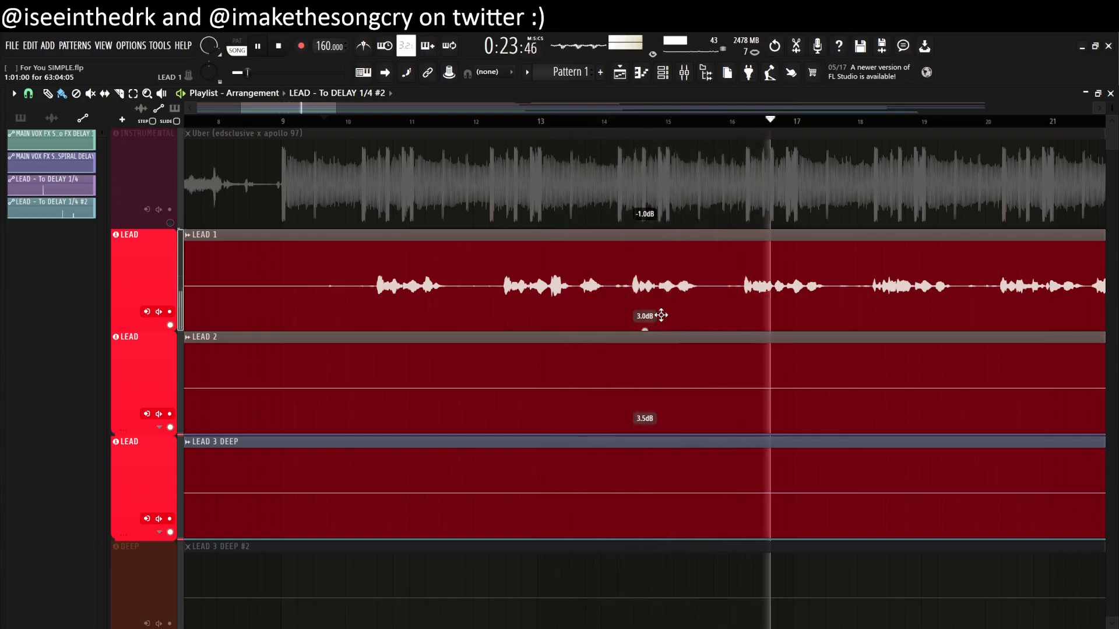
key("space")
scroll(639, 399, "down", 3)
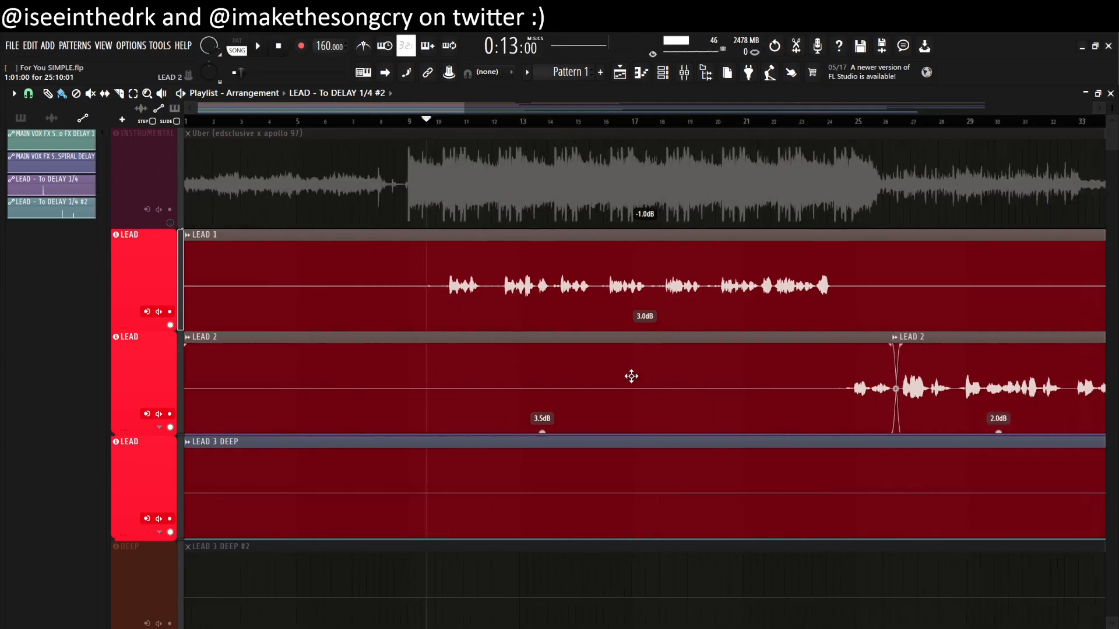
scroll(524, 367, "up", 4)
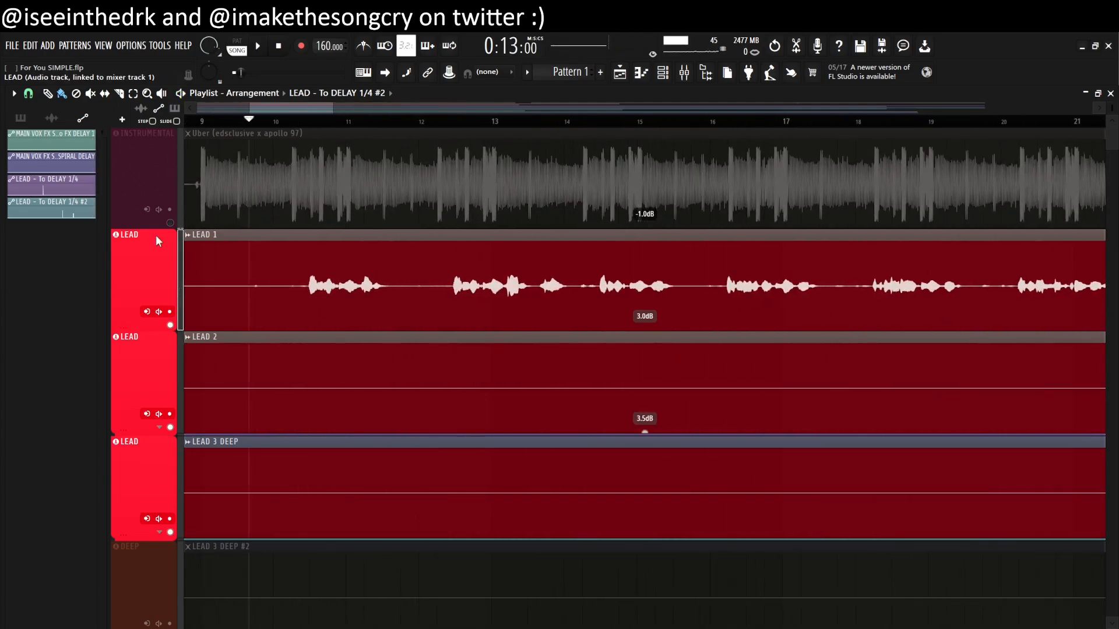
Step: Enable CLA-2A on the MAIN MIX channel and view its Start Me Up preset settings
key("F9")
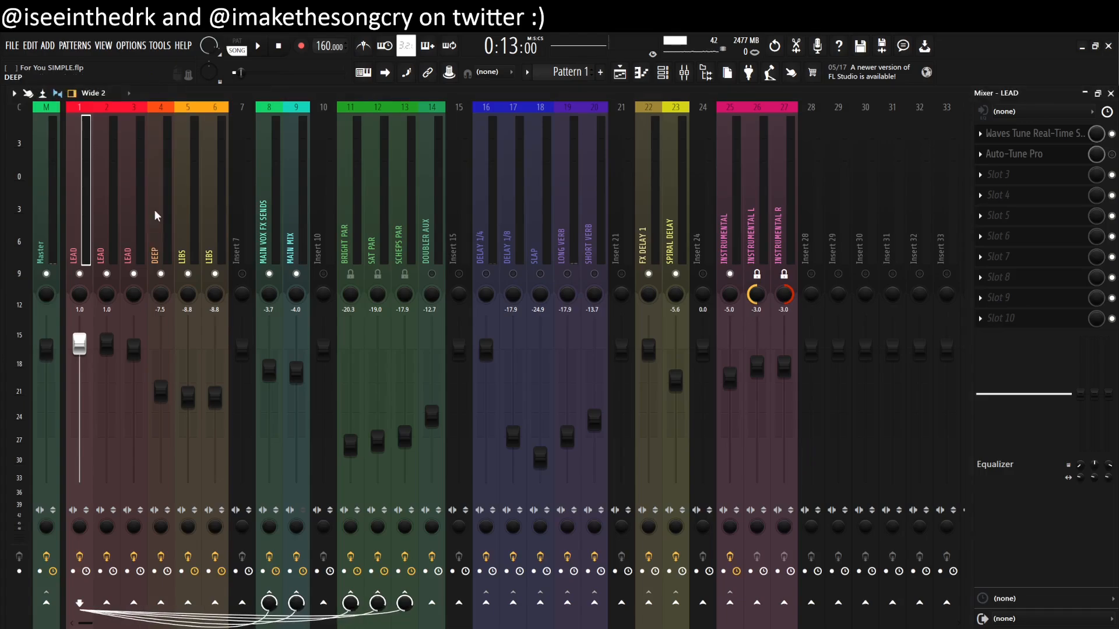
left_click(296, 175)
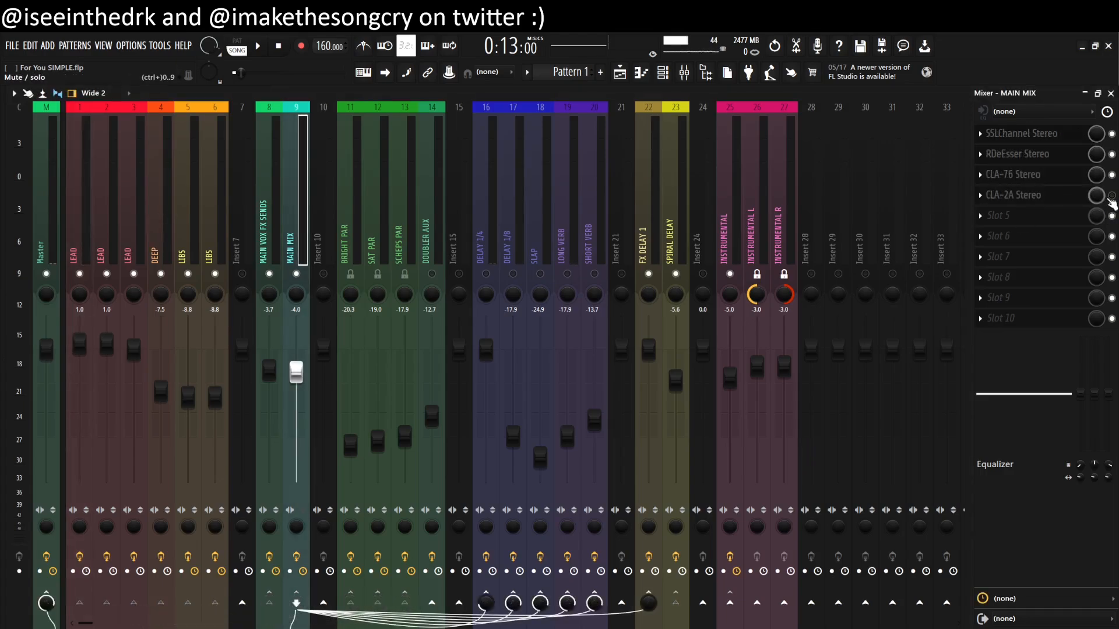
left_click(1111, 195)
left_click(1112, 195)
left_click(1047, 197)
left_click_drag(607, 168, 558, 222)
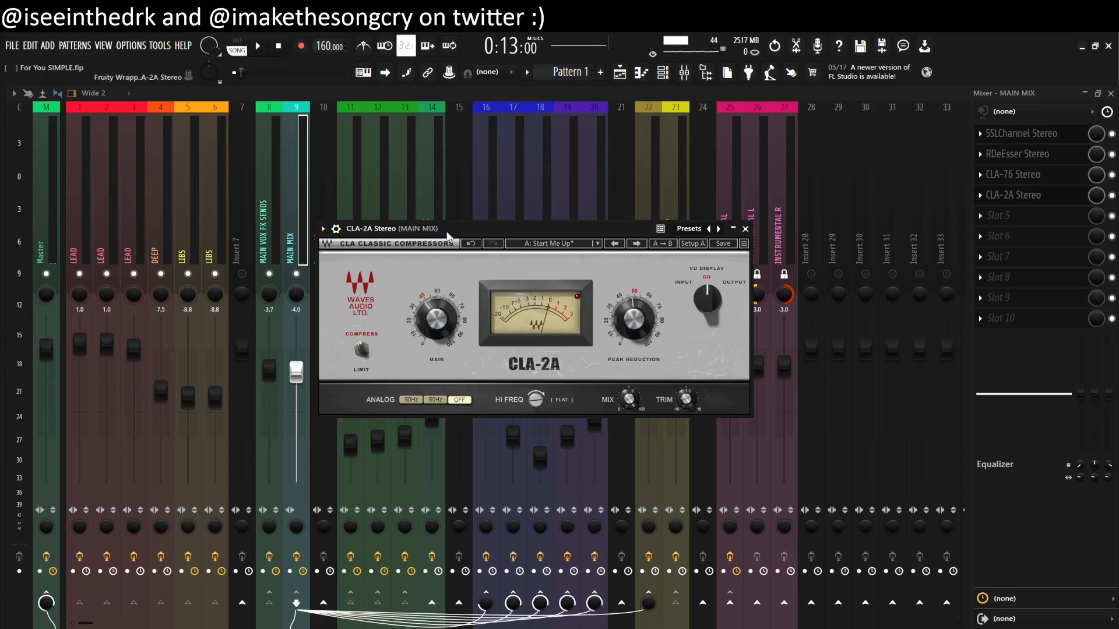
left_click(745, 228)
Step: Look back through CLA-76, RDeEsser and SSLChannel on MAIN MIX, and reopen CLA-2A
left_click(1019, 174)
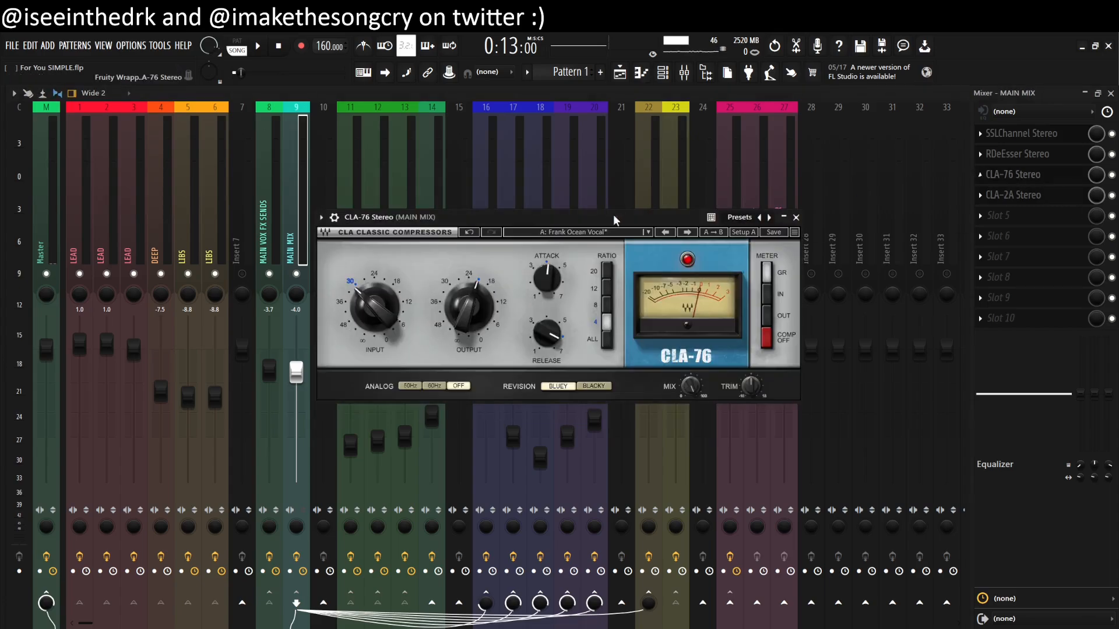
left_click(796, 217)
left_click(1017, 154)
left_click(748, 190)
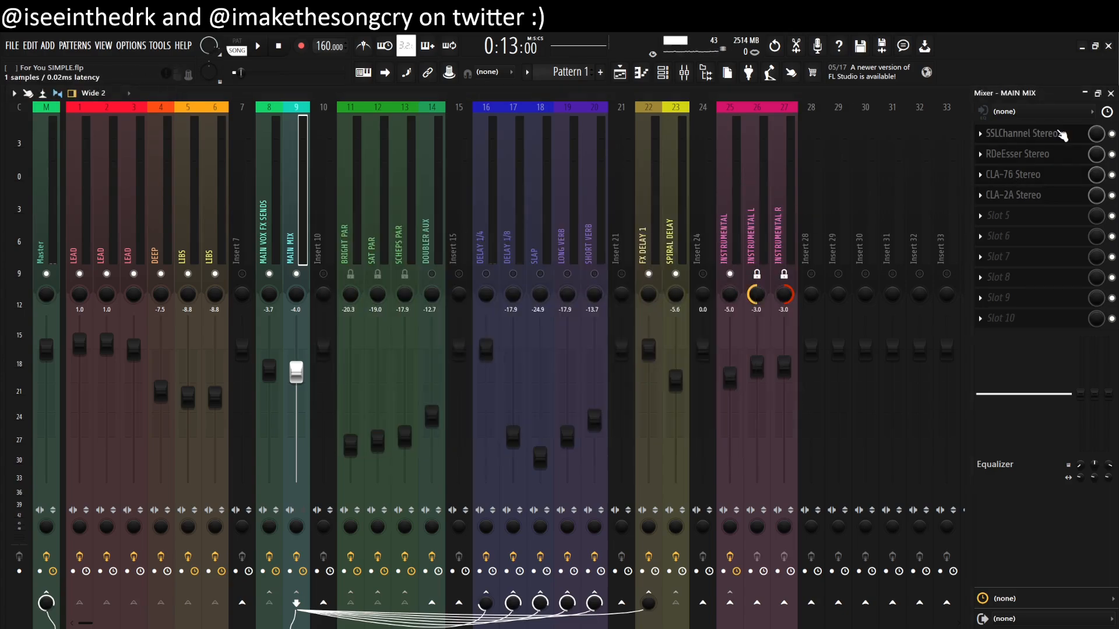
left_click(1021, 134)
left_click(651, 104)
left_click(1013, 195)
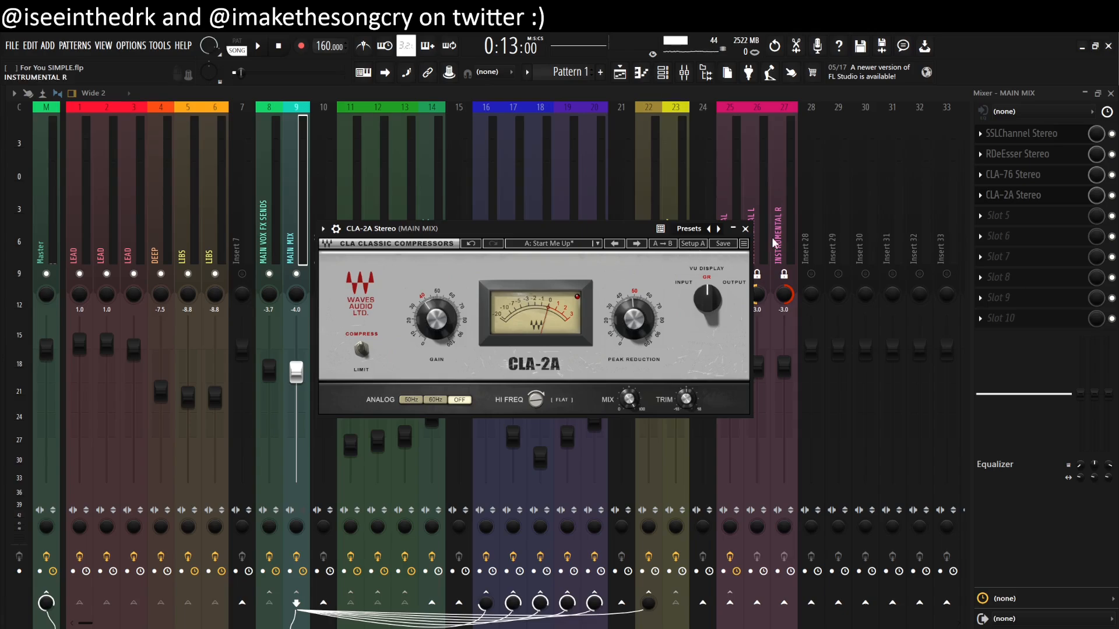
Step: Compare CLA-2A with CLA-76 on the MAIN MIX channel, viewing CLA-76's Frank Ocean Vocal settings and reopening CLA-2A
left_click(745, 229)
left_click(1014, 174)
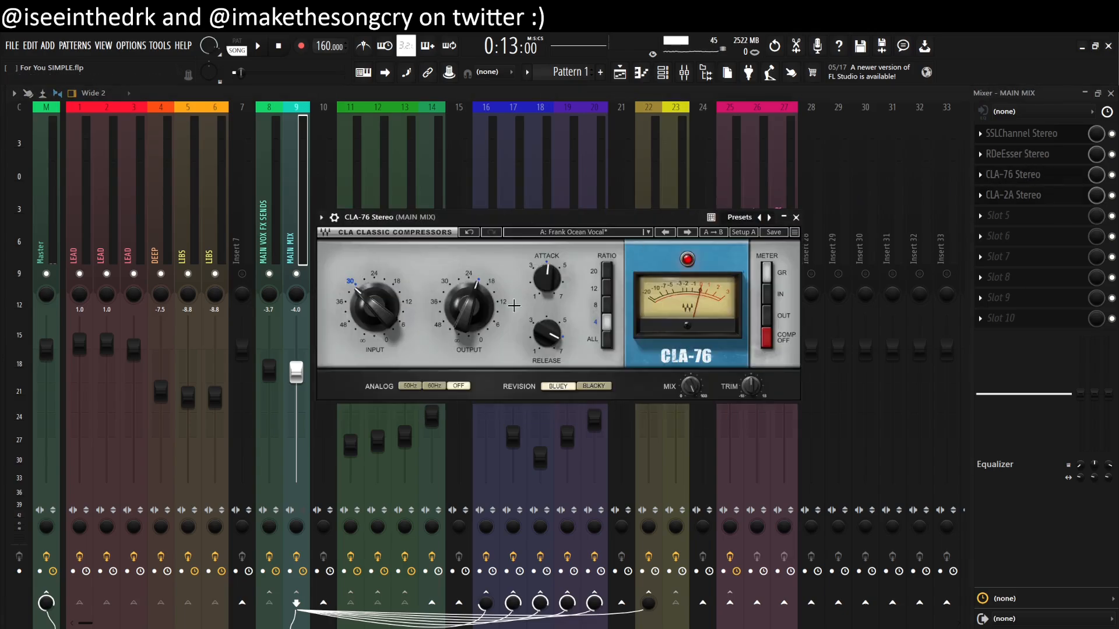
left_click(796, 217)
left_click(1030, 197)
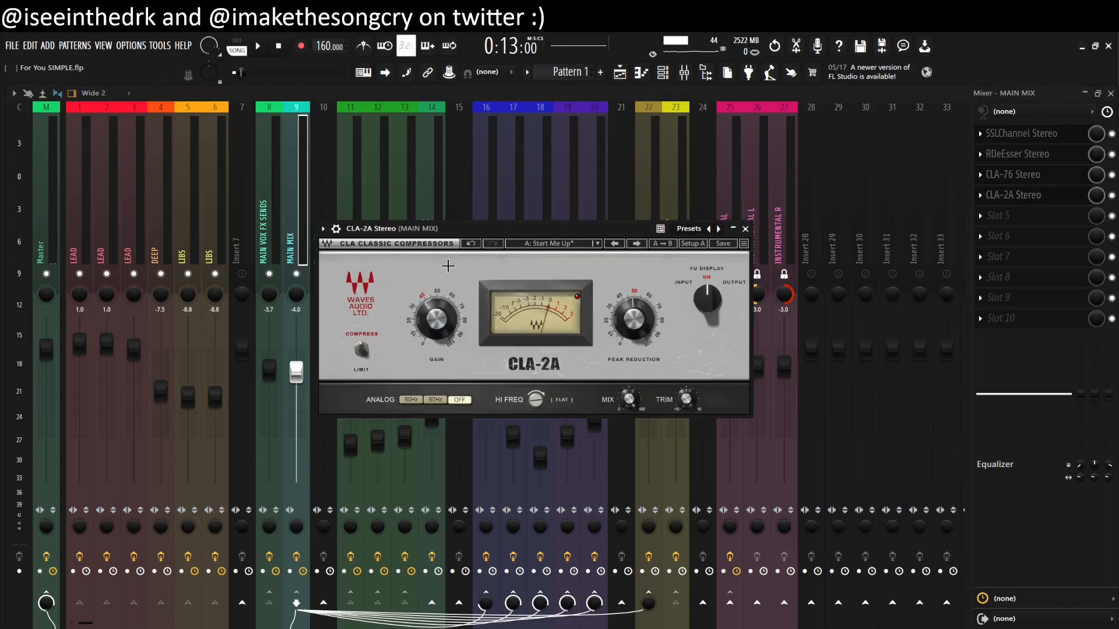
Step: Review CLA-2A's gain, peak reduction, mix and high-frequency controls on MAIN MIX, and close the plugin
left_click(436, 324)
left_click(634, 322)
left_click(645, 365)
left_click(641, 345)
mouse_move(631, 401)
mouse_move(535, 400)
left_click(533, 402)
left_click(745, 228)
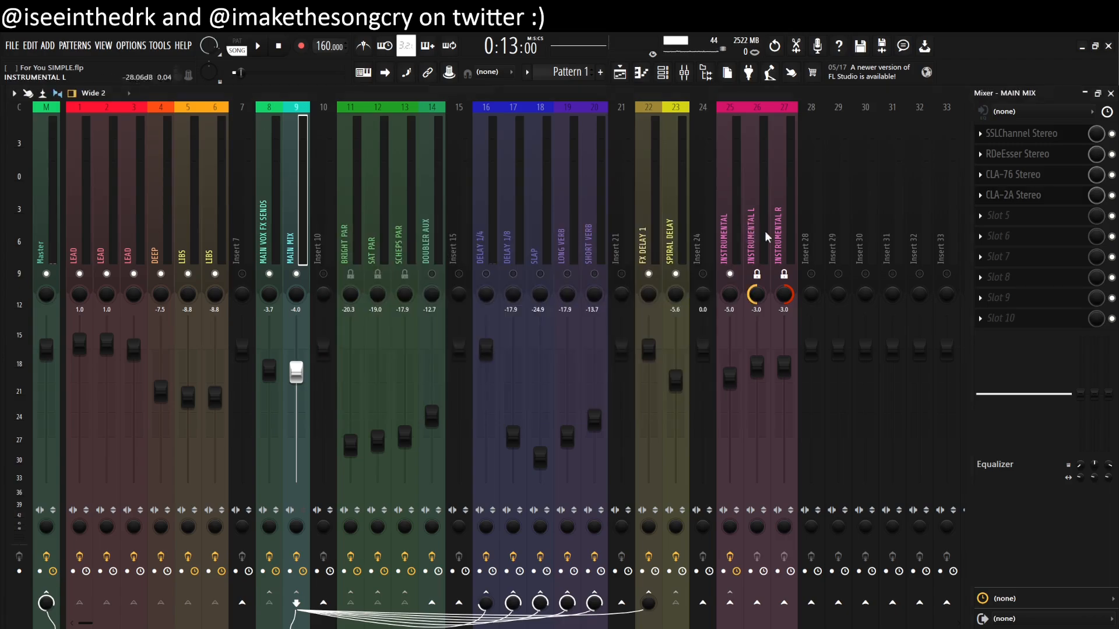
Step: Audition the lead vocal in the playlist with the full MAIN MIX chain including CLA-2A, following the LEAD 1 clip
left_click(1112, 94)
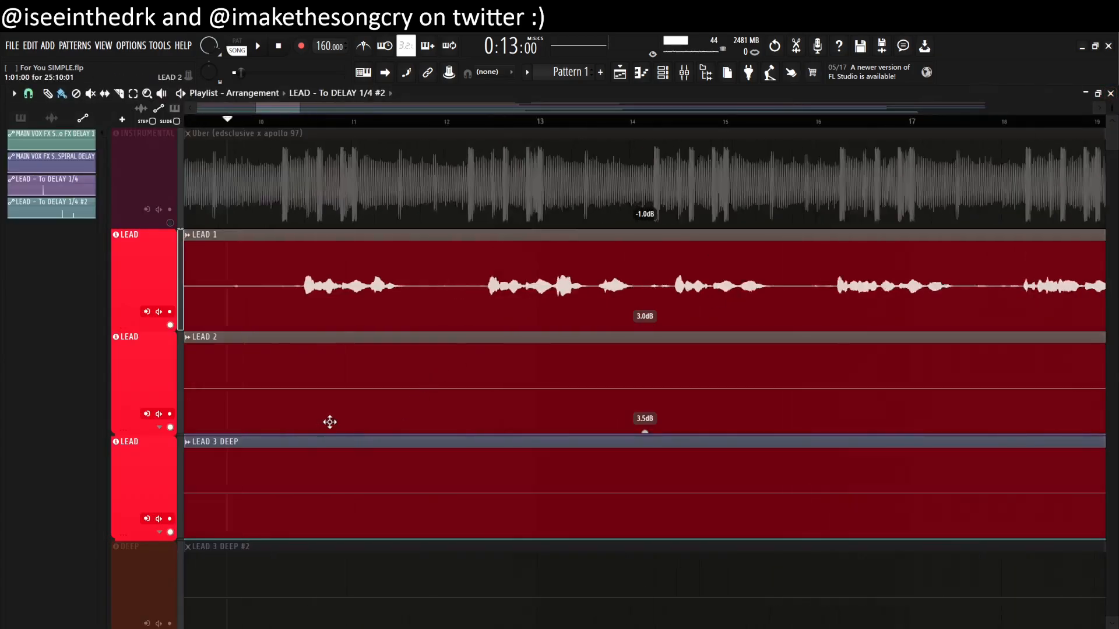
key("space")
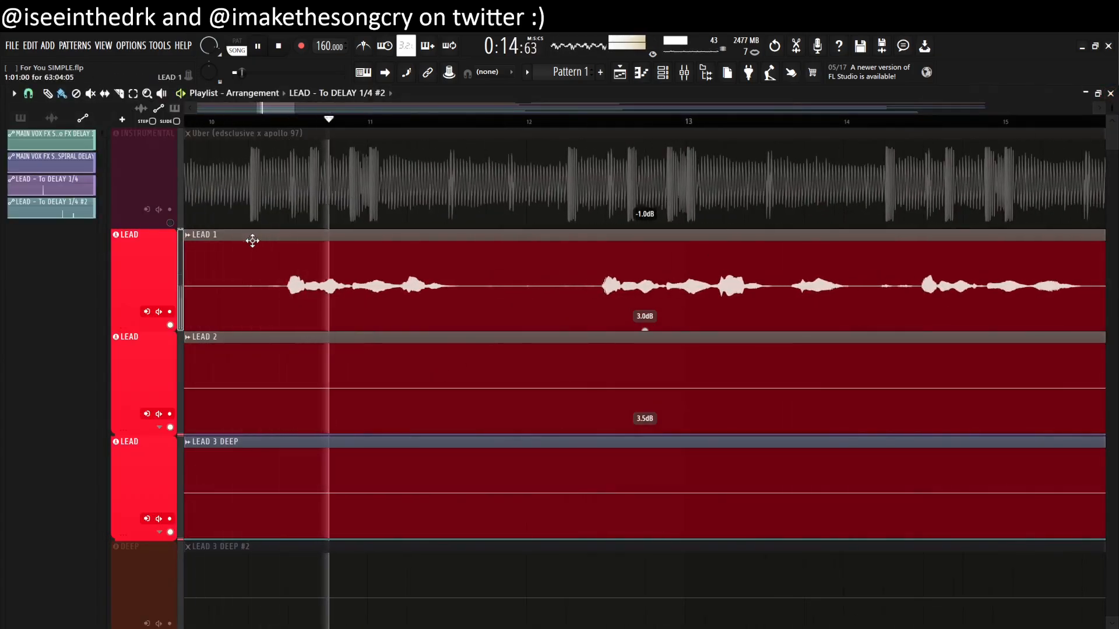
scroll(345, 252, "down", 2)
scroll(344, 251, "down", 3)
scroll(325, 248, "up", 3)
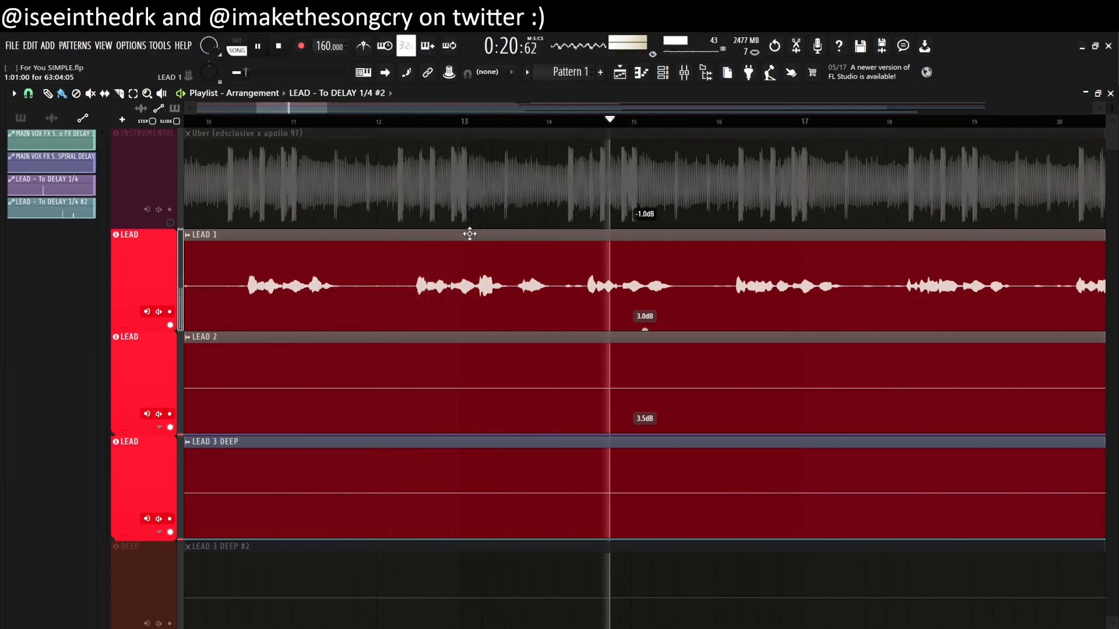
key("space")
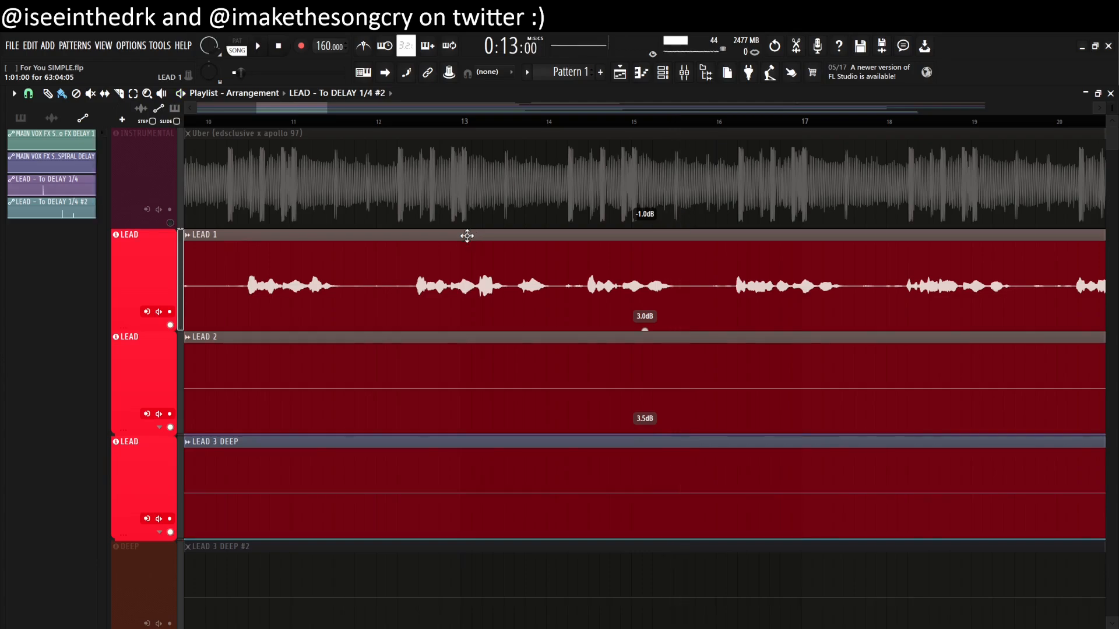
scroll(303, 263, "down", 3)
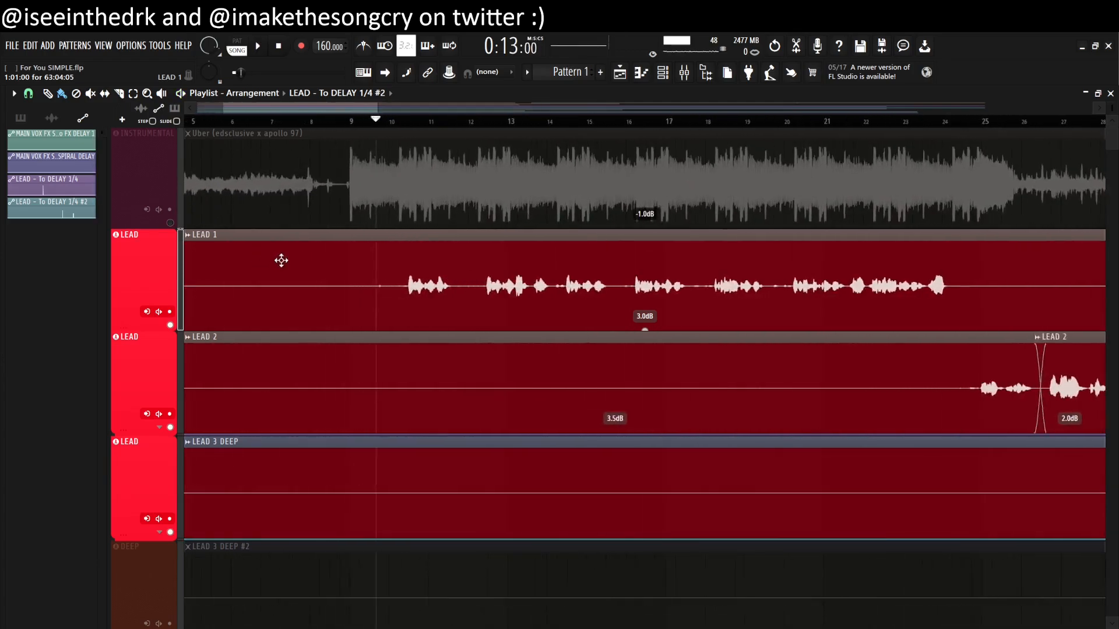
scroll(354, 237, "up", 3)
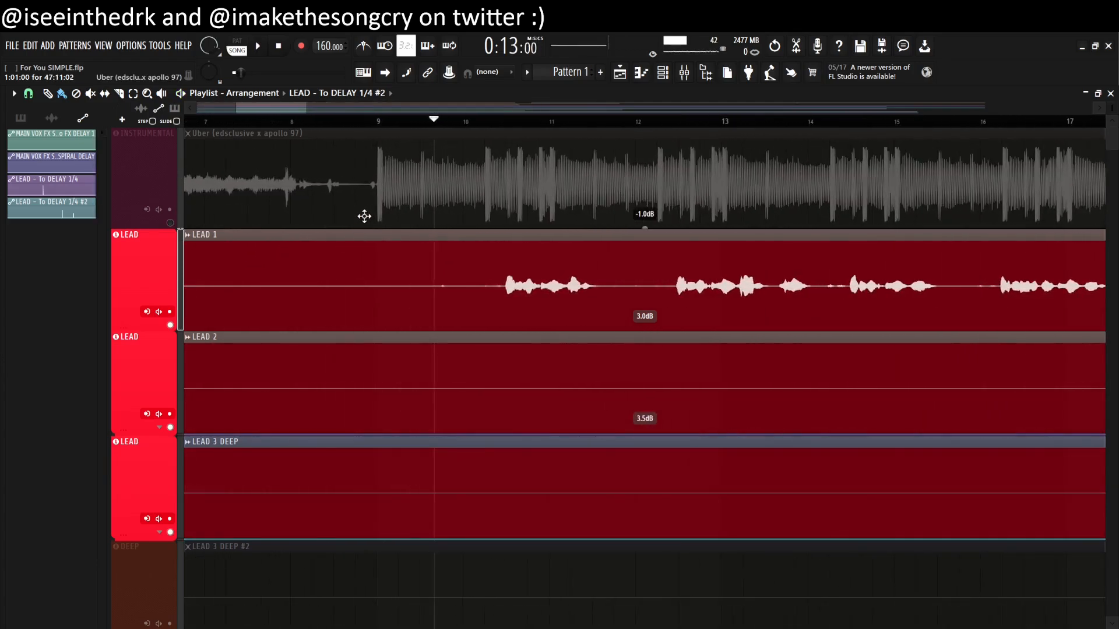
Step: Return to the mixer's MAIN MIX channel and take another brief look at CLA-2A
key("F9")
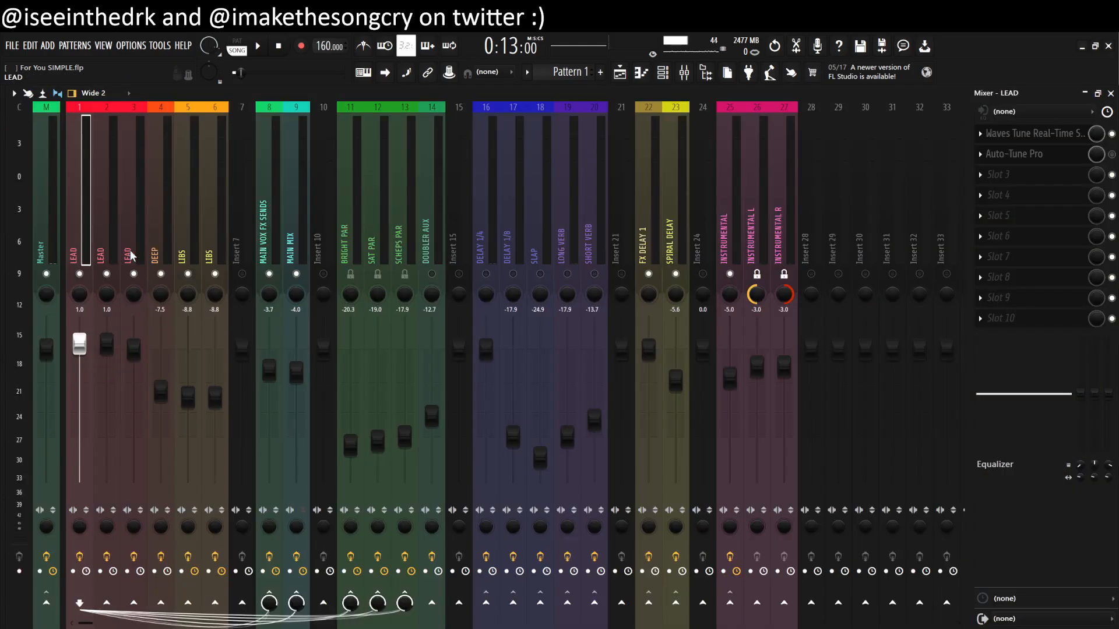
left_click(299, 224)
left_click(1026, 196)
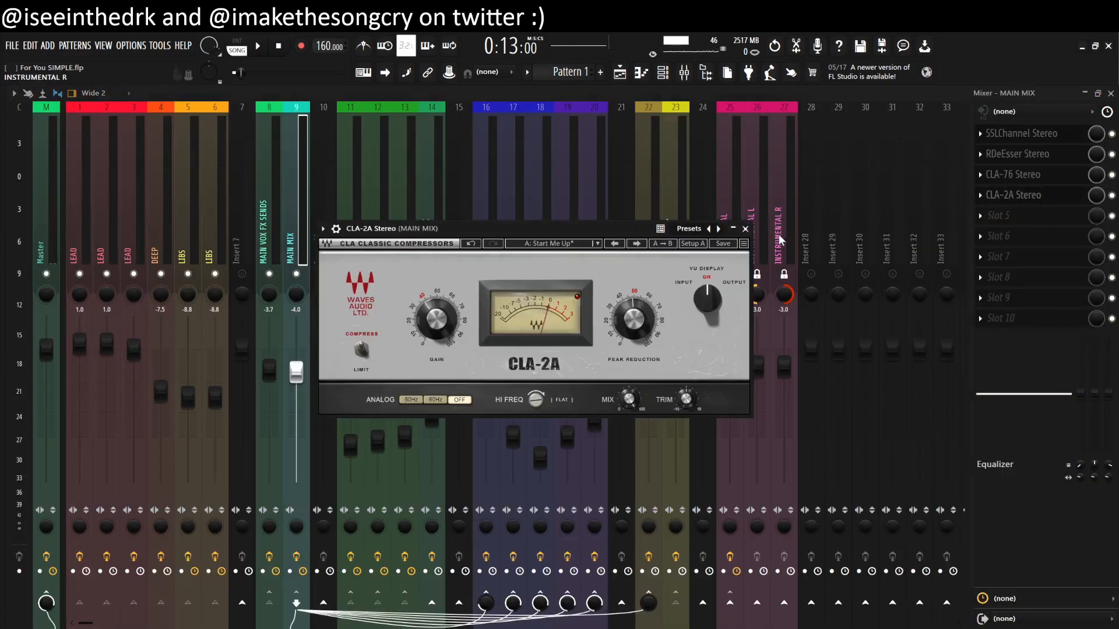
left_click(745, 229)
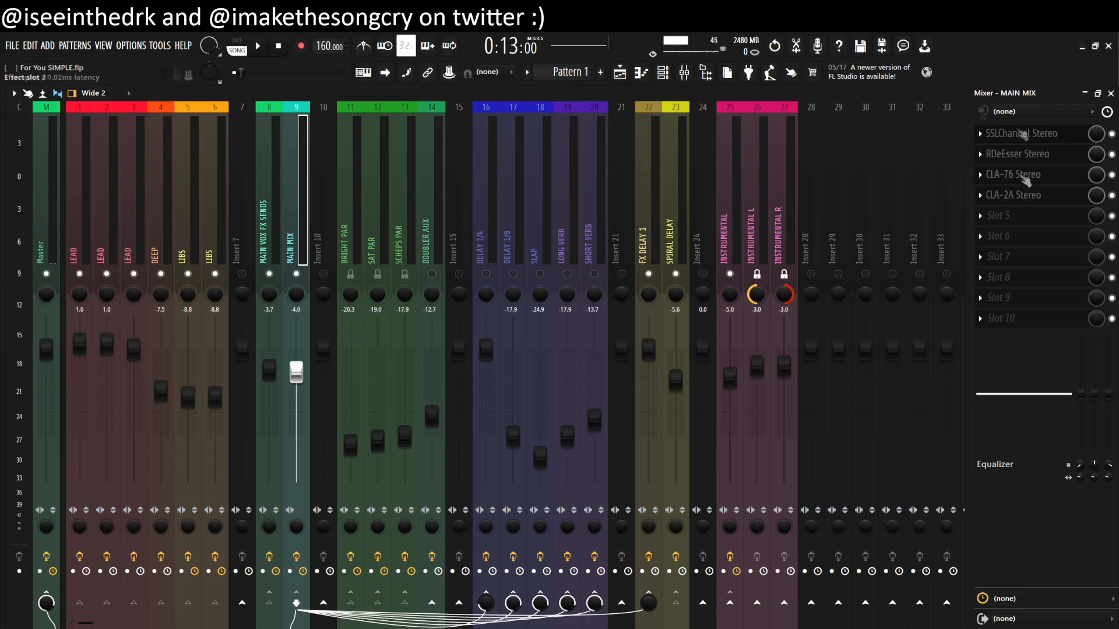